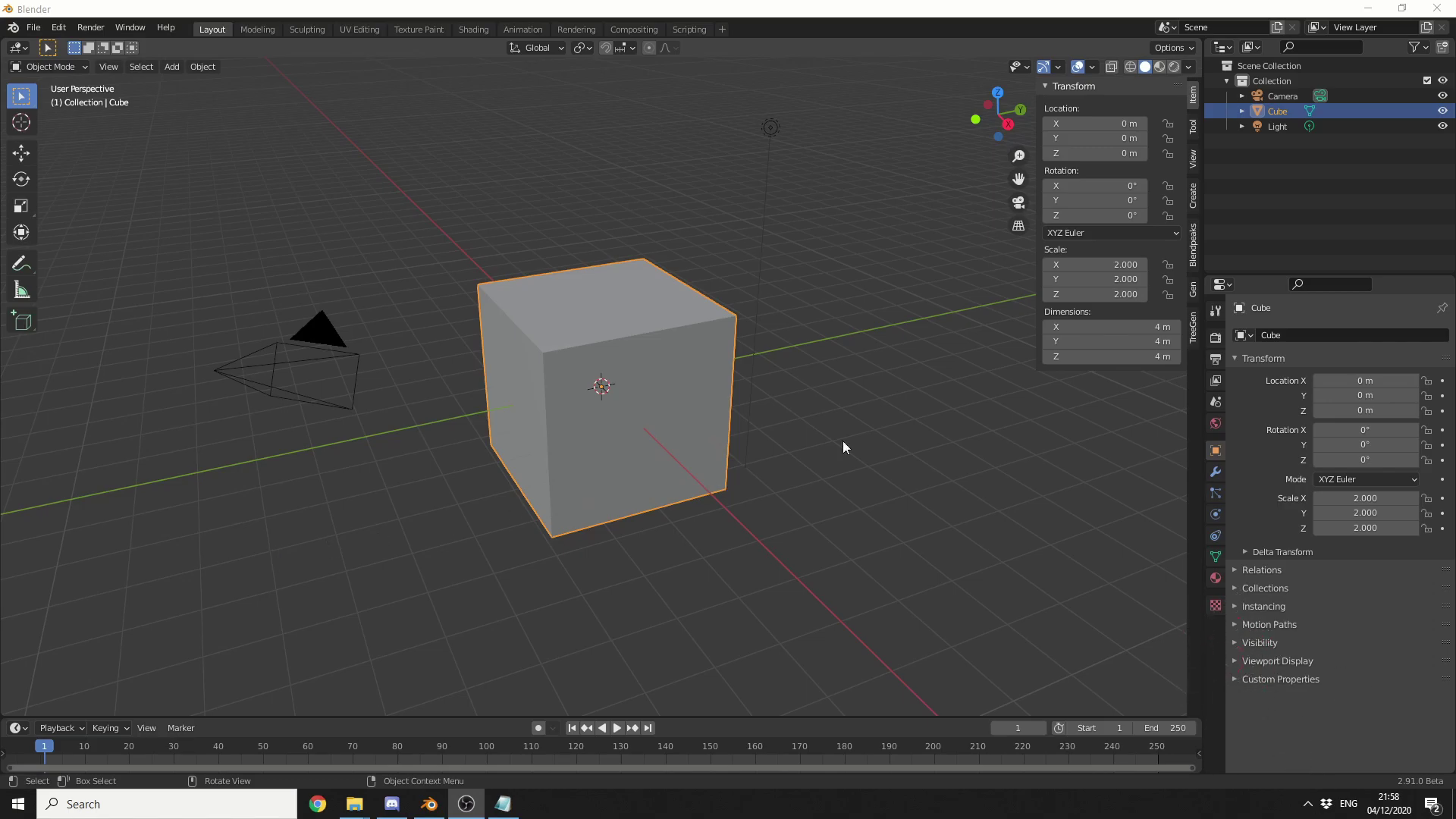
Set the cube's X, Y and Z scale to 5 all at once.
click(1054, 264)
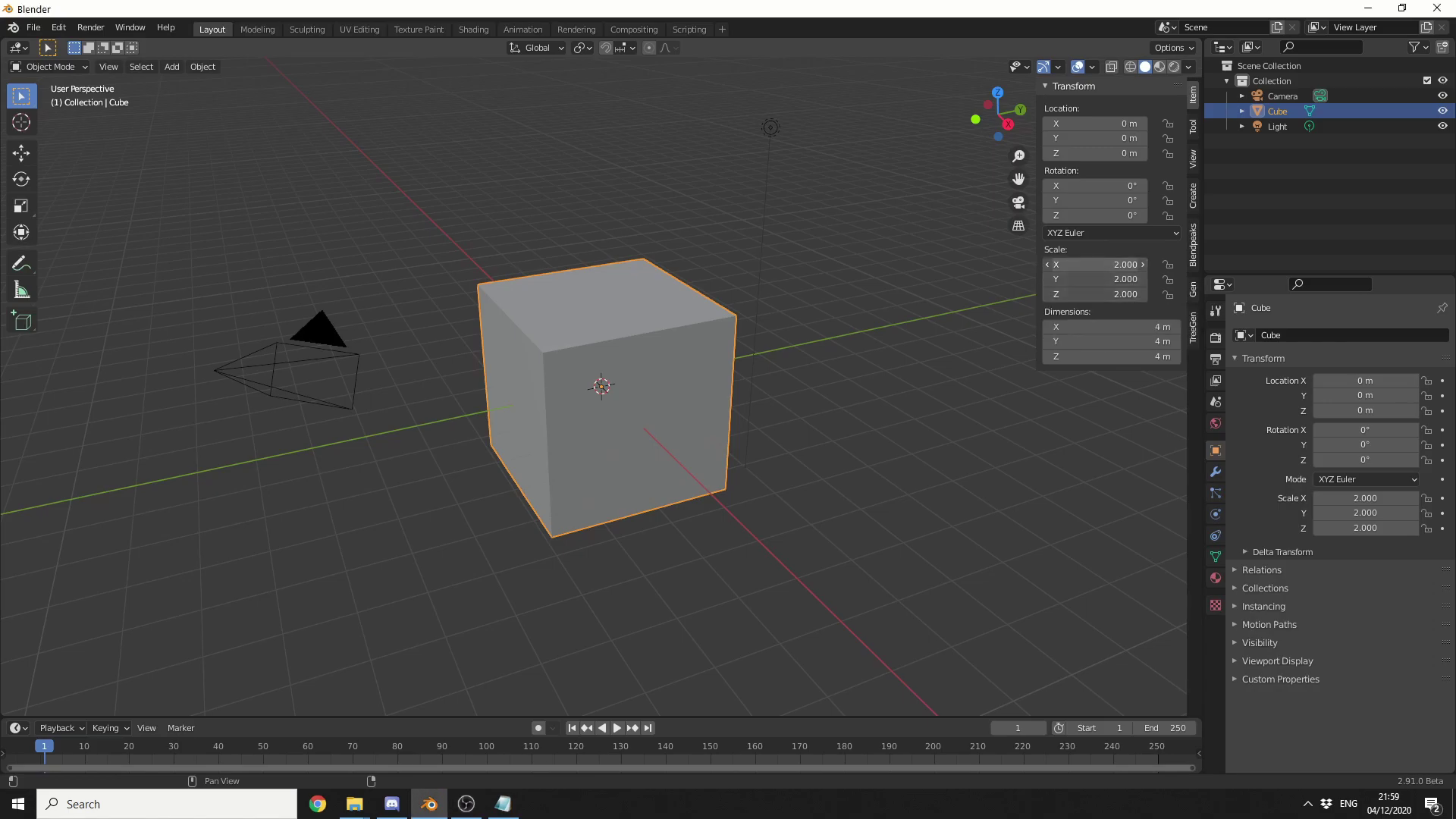
mouse_move(1054, 264)
mouse_down()
mouse_move(1108, 264)
mouse_move(1075, 264)
mouse_up()
click(1084, 264)
text(5)
key(Return)
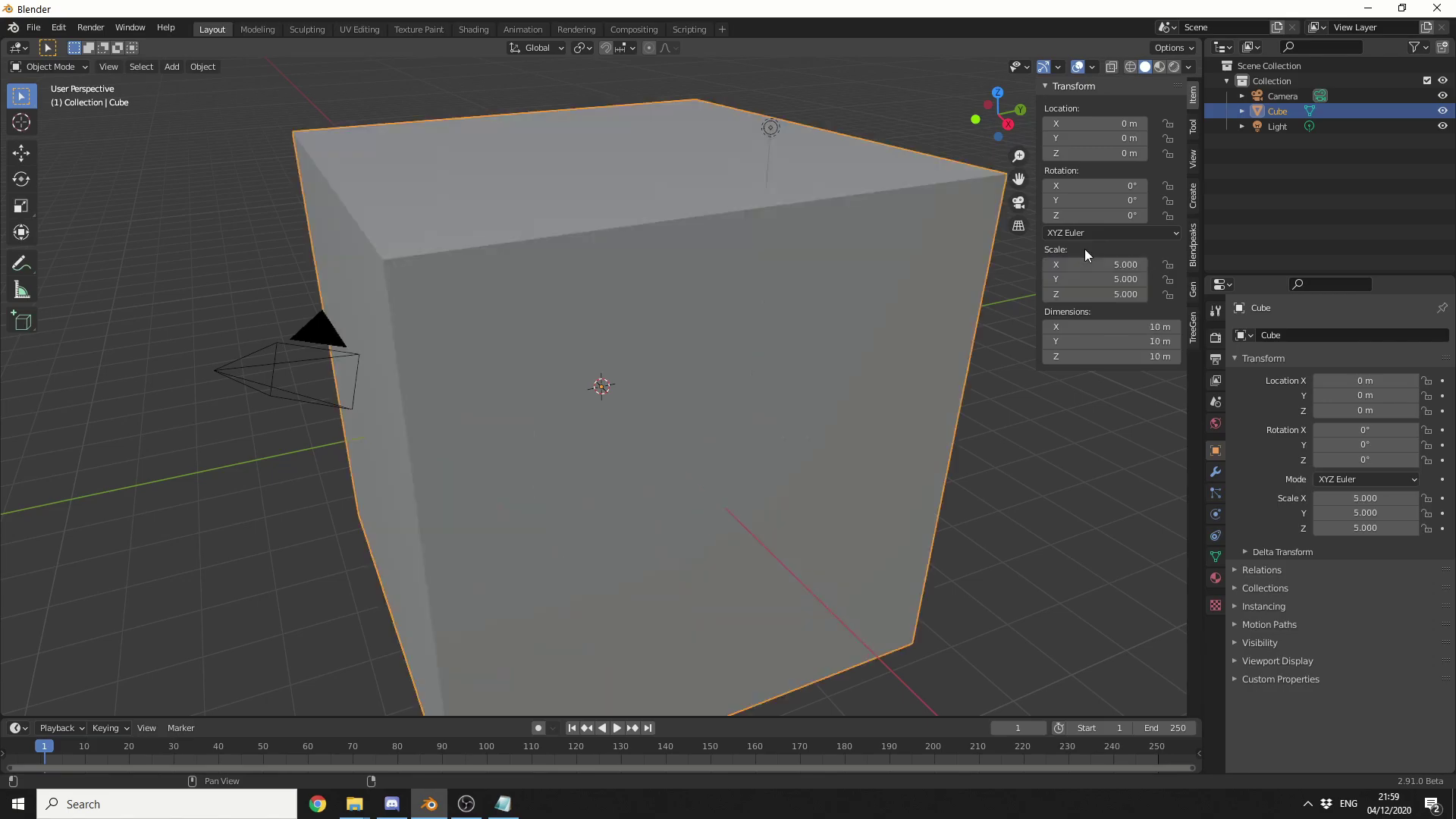
Try to multiply the cube's scale by three with the expression 5.0*3.
click(1104, 264)
text(5.0*3)
key(Return)
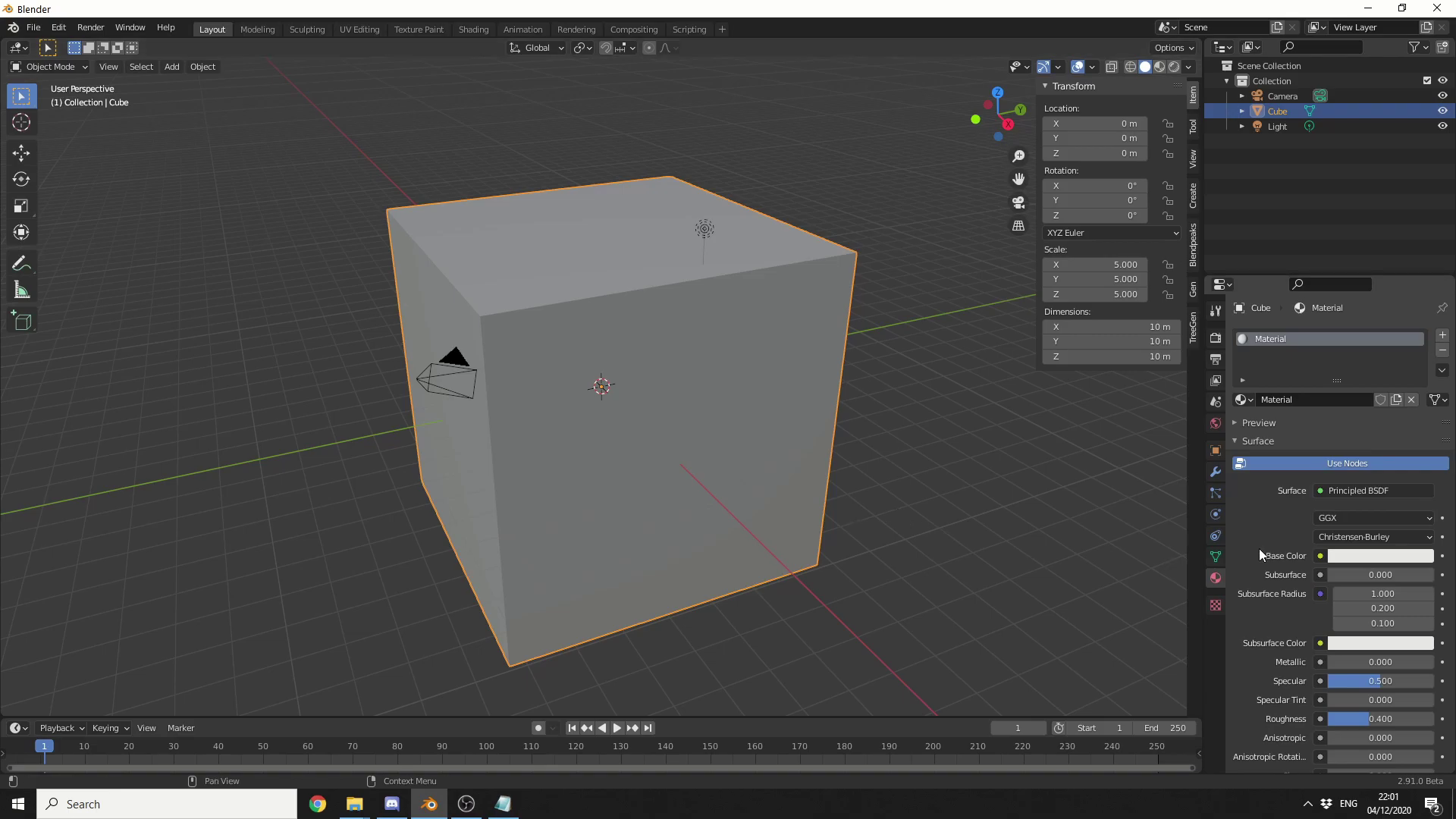
Change the cube material's base color to orange and reset it to its default value.
click(1363, 558)
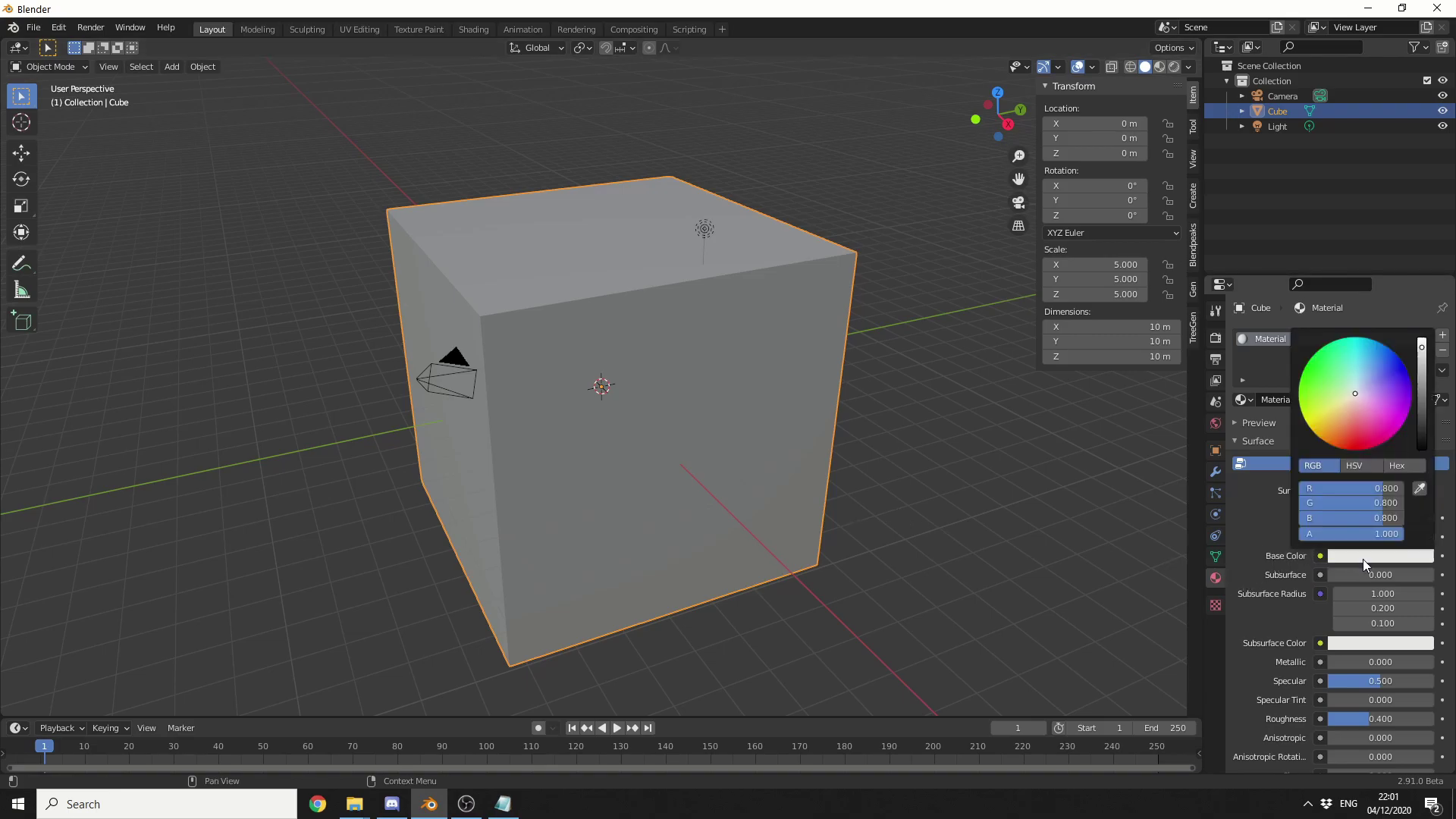
drag(1367, 416, 1324, 432)
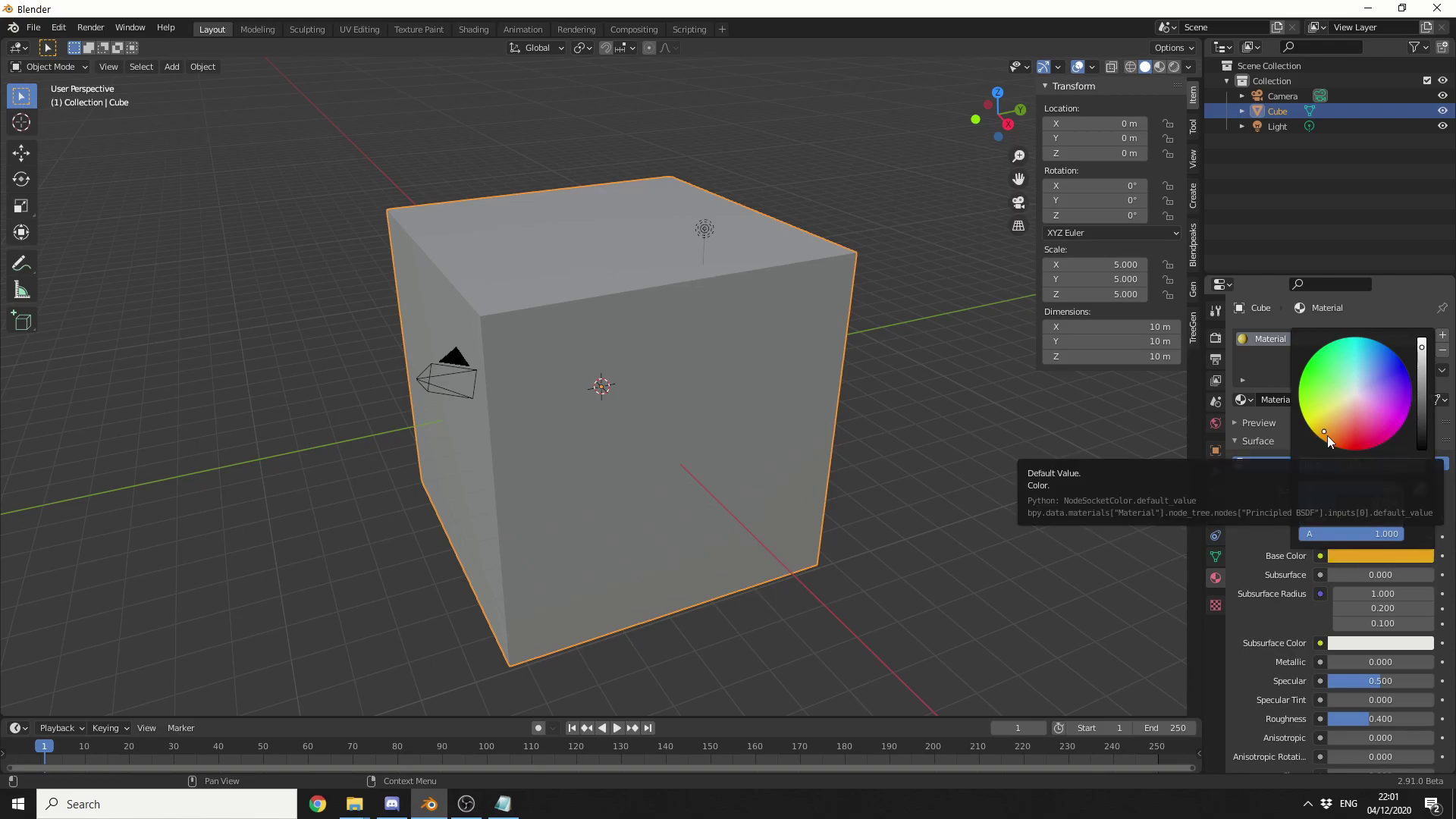
key(BackSpace)
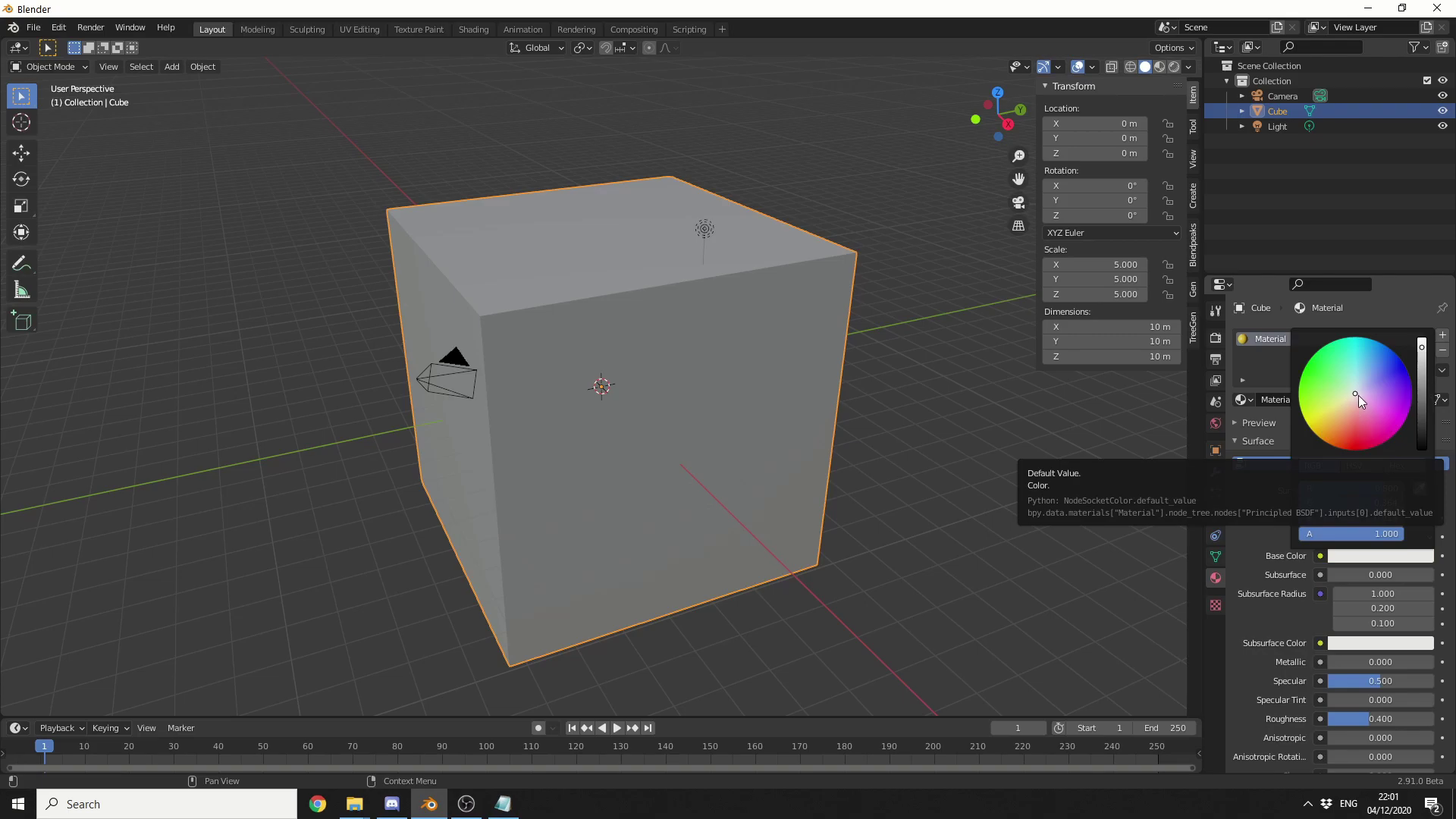
right_click(1345, 375)
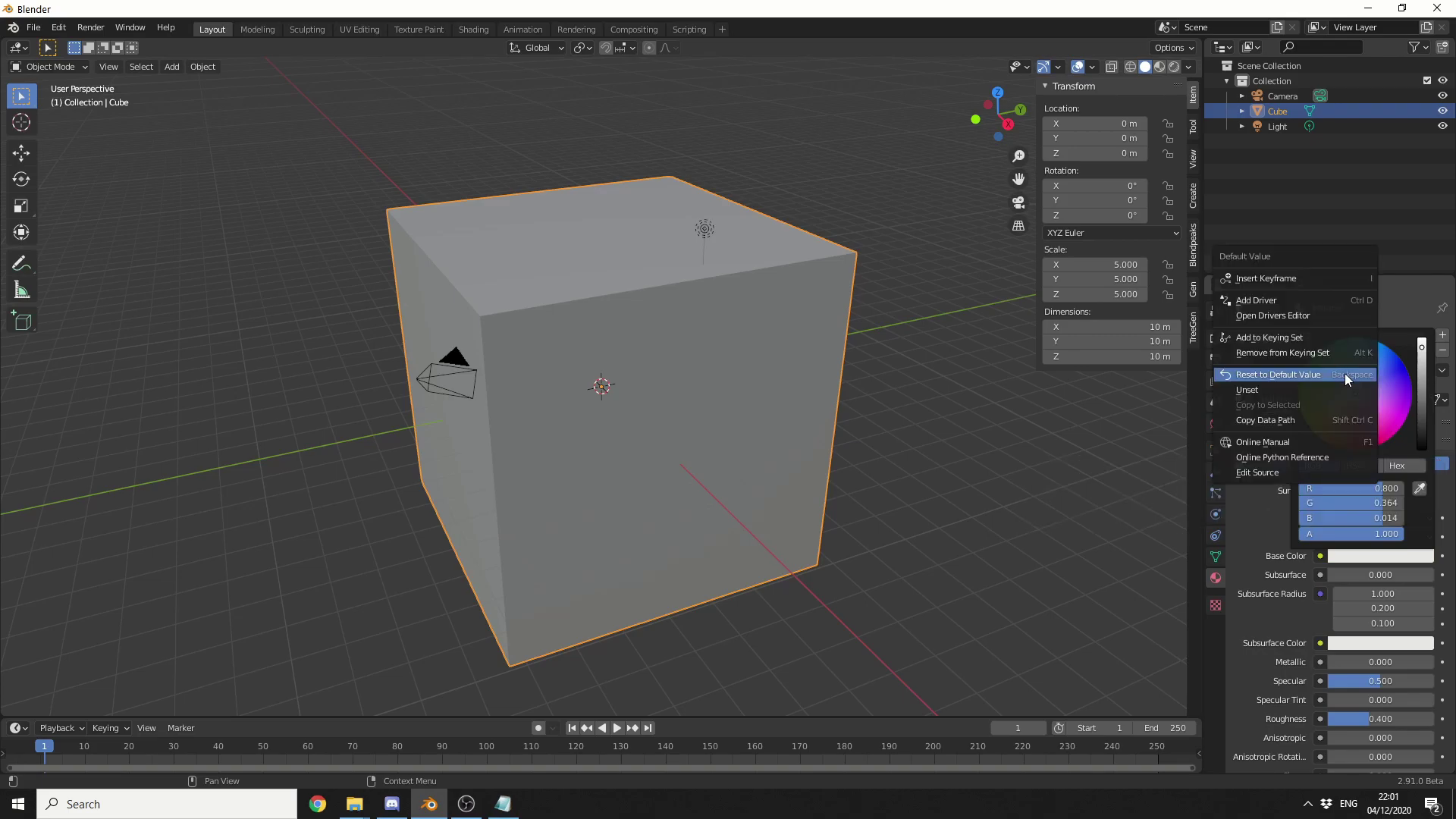
click(1344, 374)
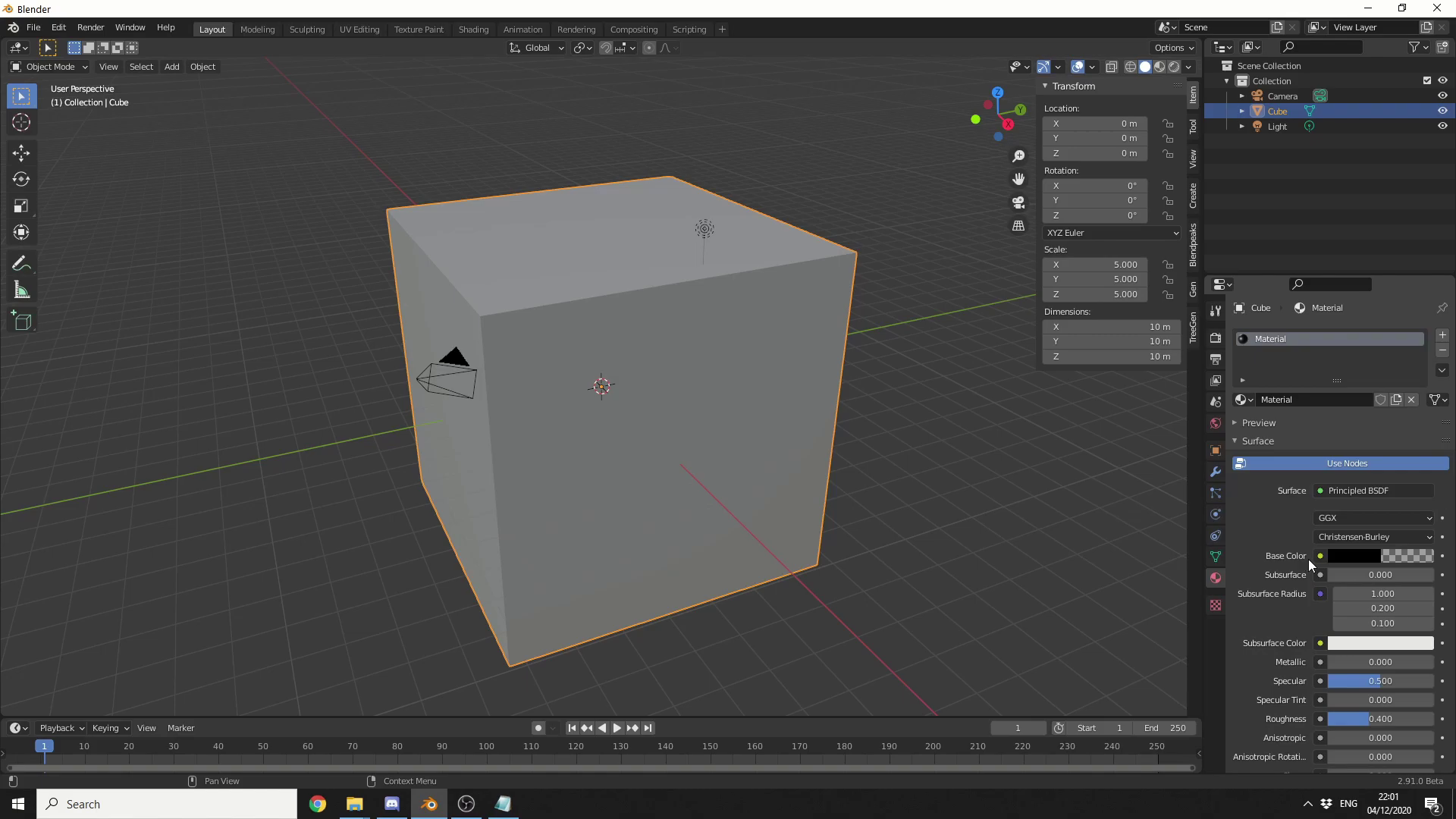
Link an RGB input to the material's Base Color and pick a light green.
click(1320, 557)
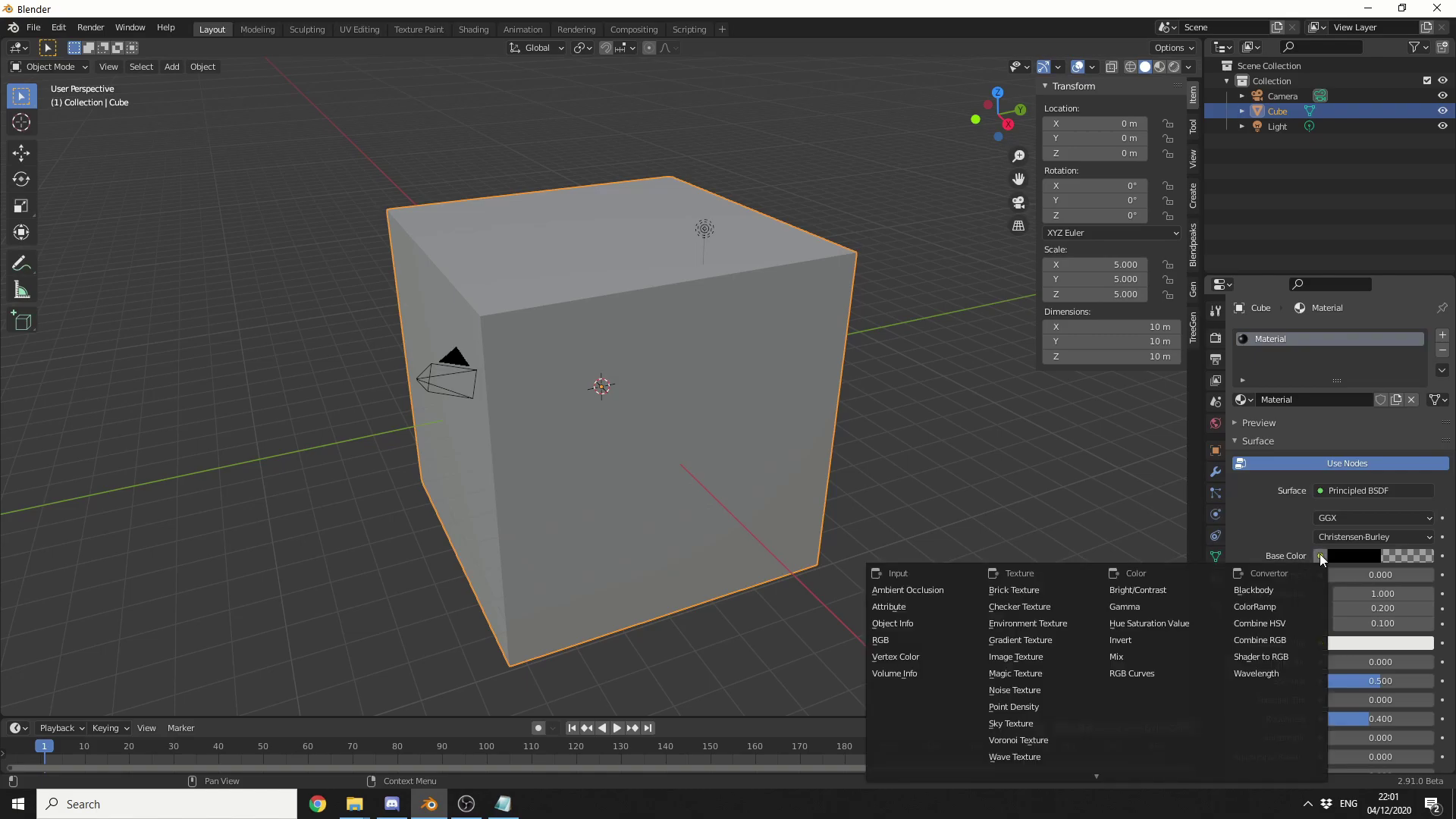
click(935, 642)
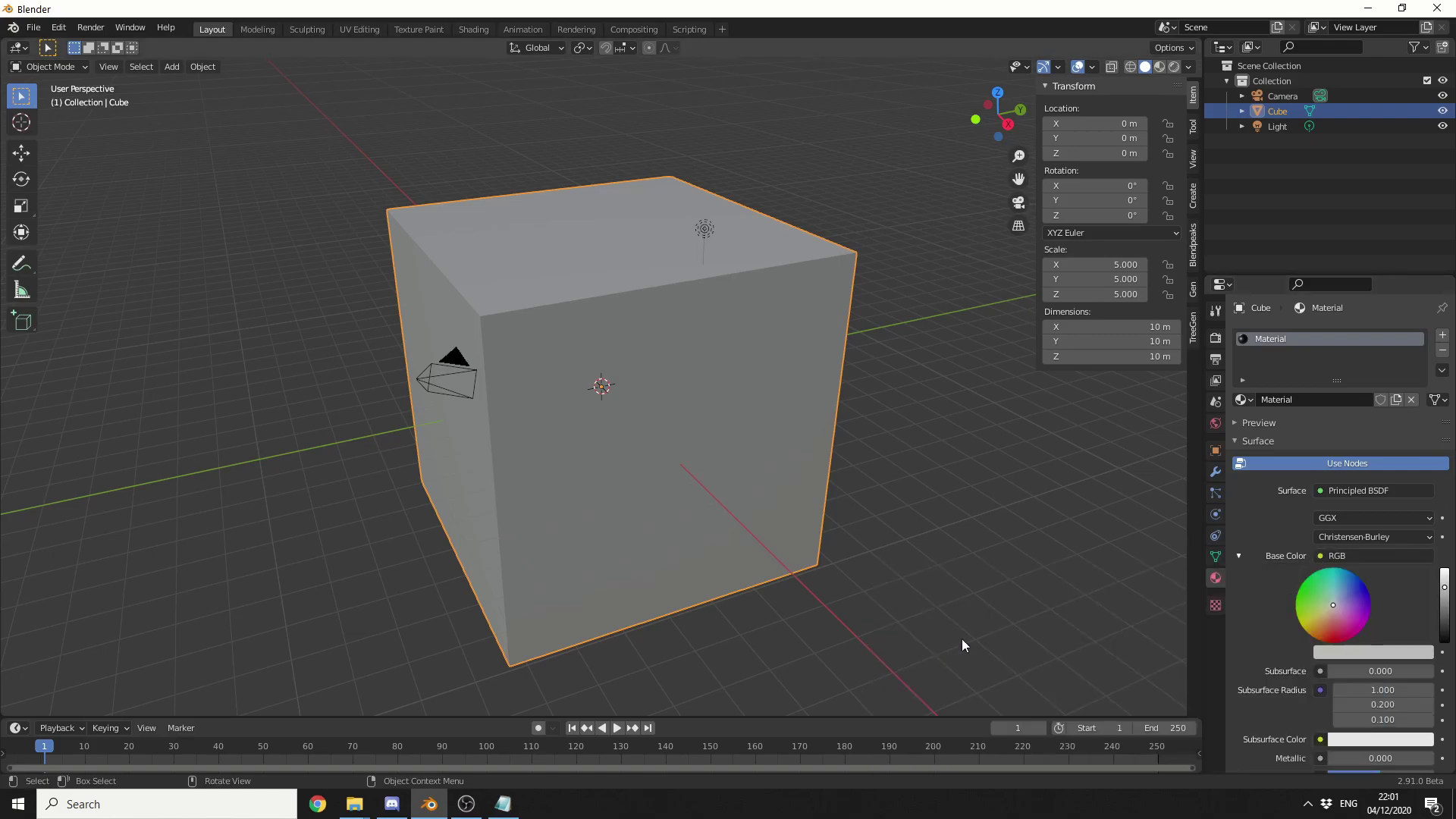
click(1324, 596)
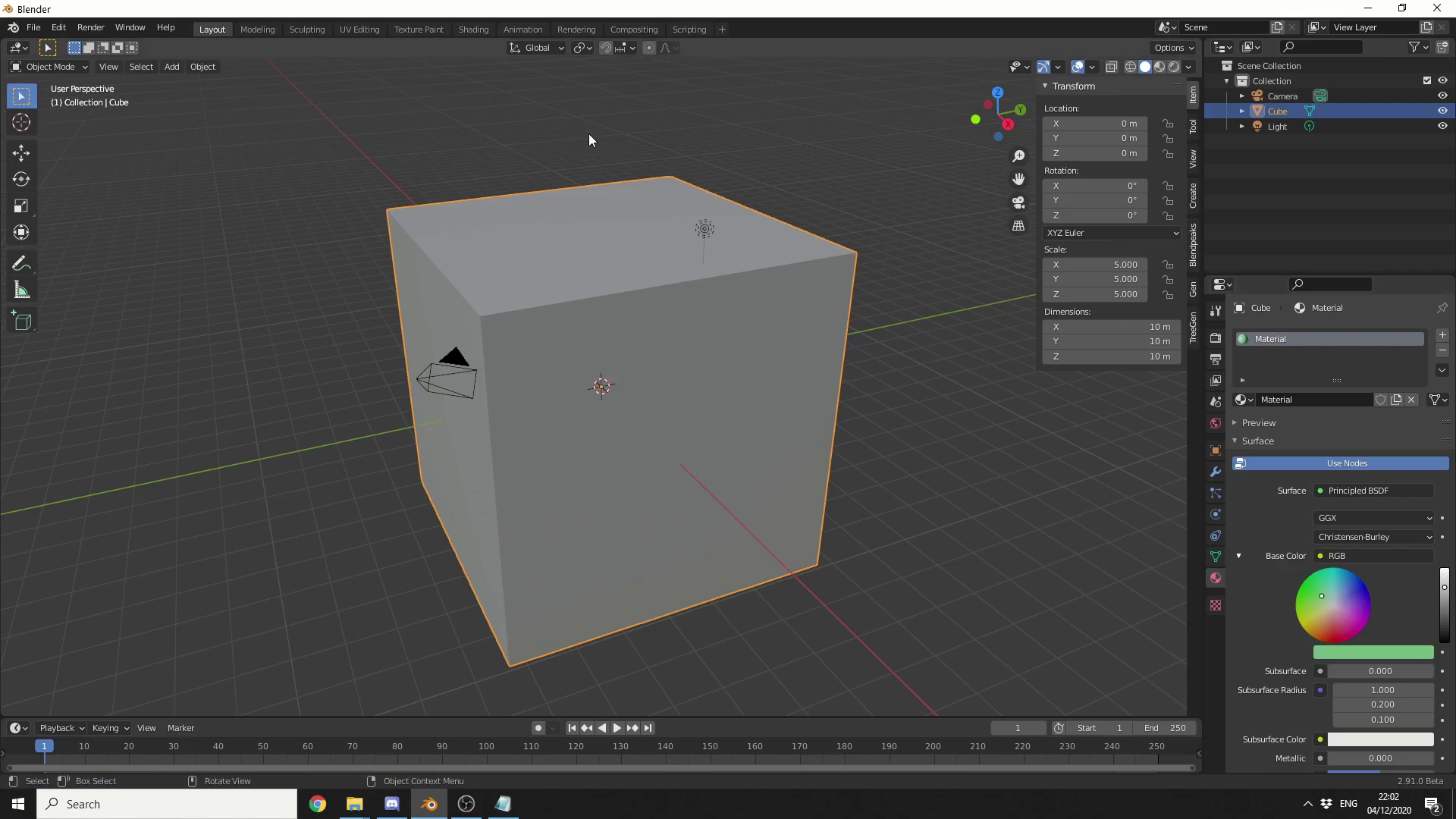
Change the RGB node's color to pinkish purple in the Shading workspace and return to the Layout workspace.
click(462, 30)
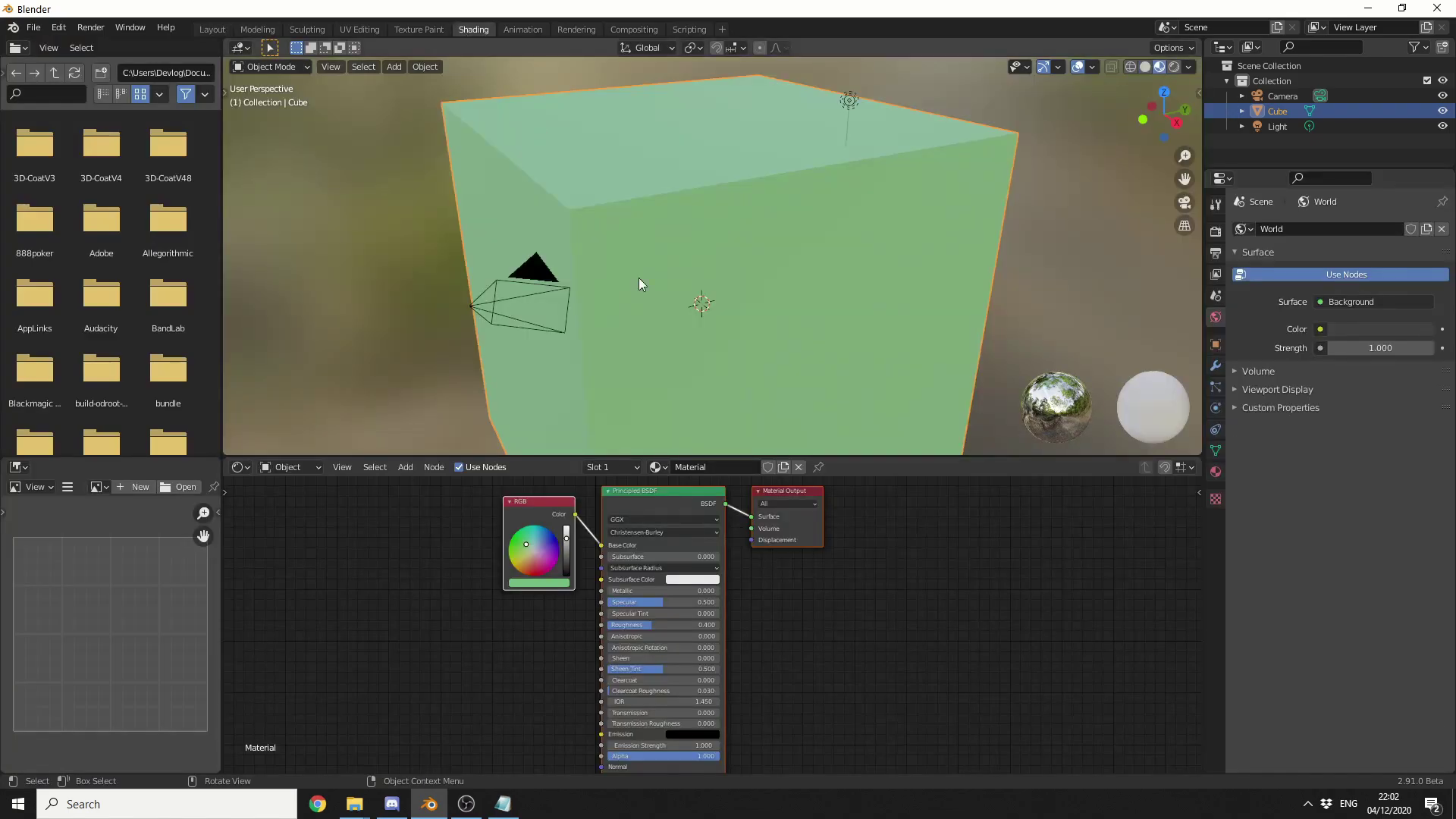
drag(547, 533, 541, 556)
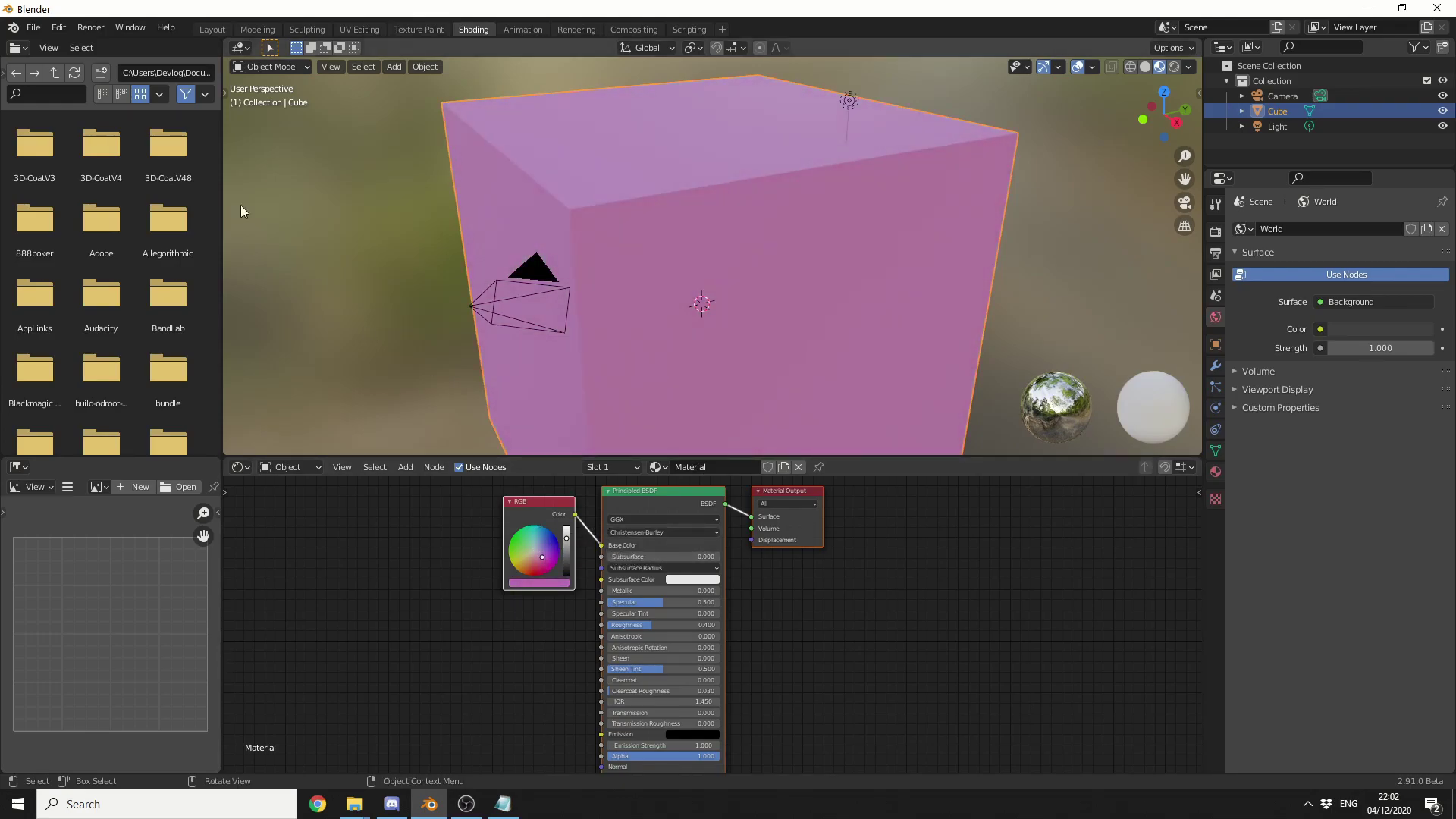
click(211, 30)
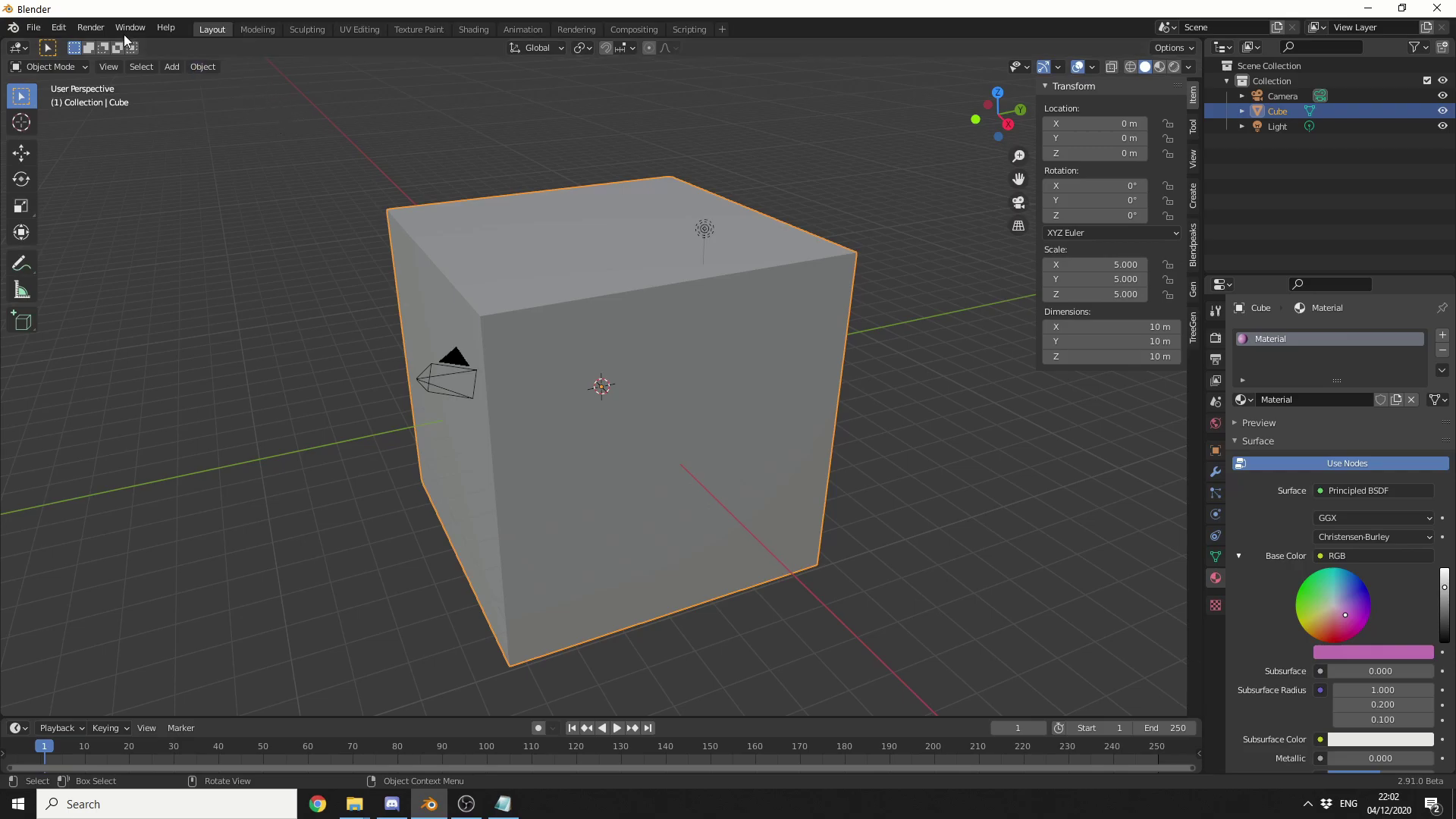
Purge the unused data-blocks from the file.
click(34, 27)
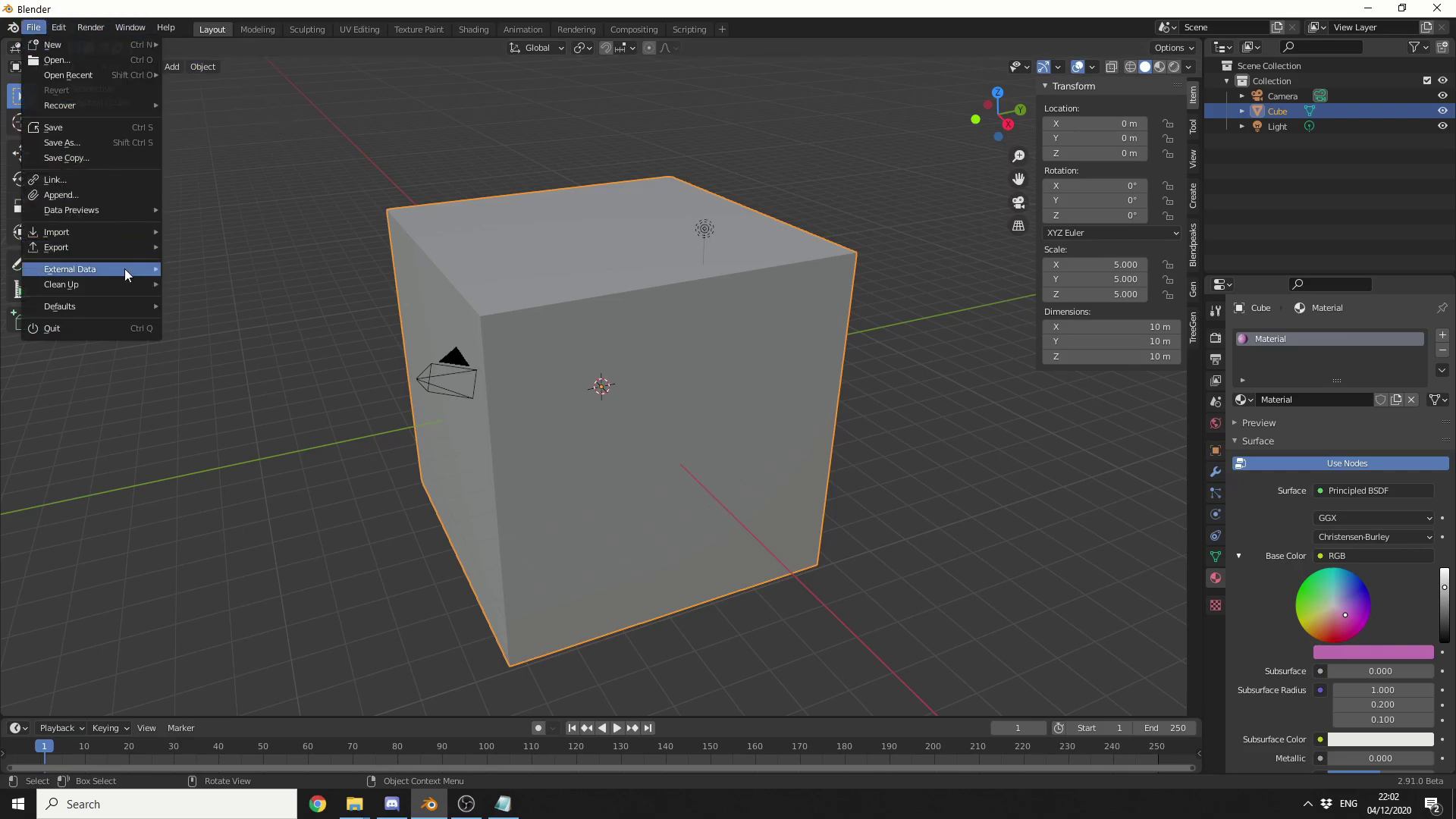
mouse_move(116, 285)
click(194, 289)
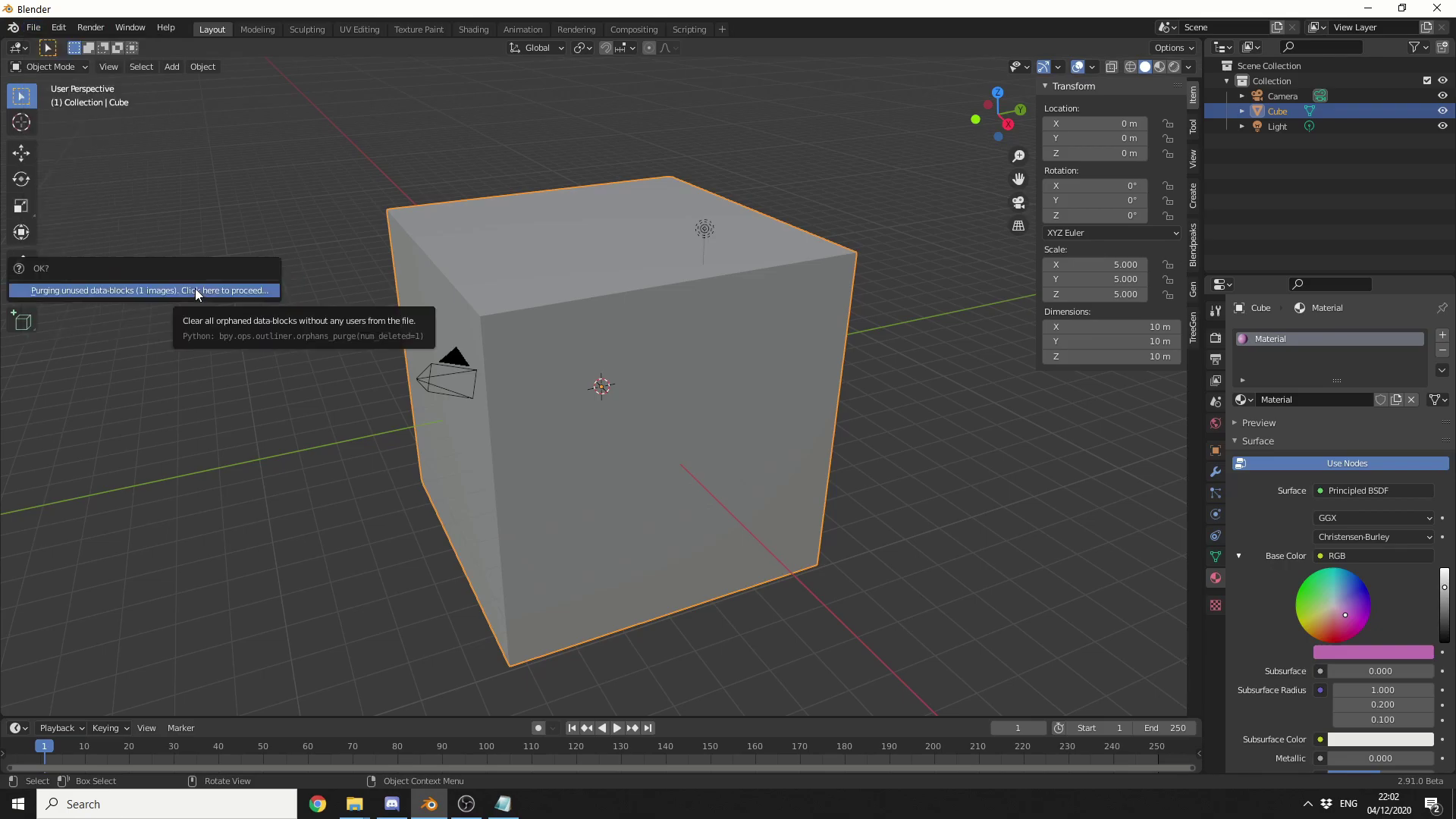
click(274, 298)
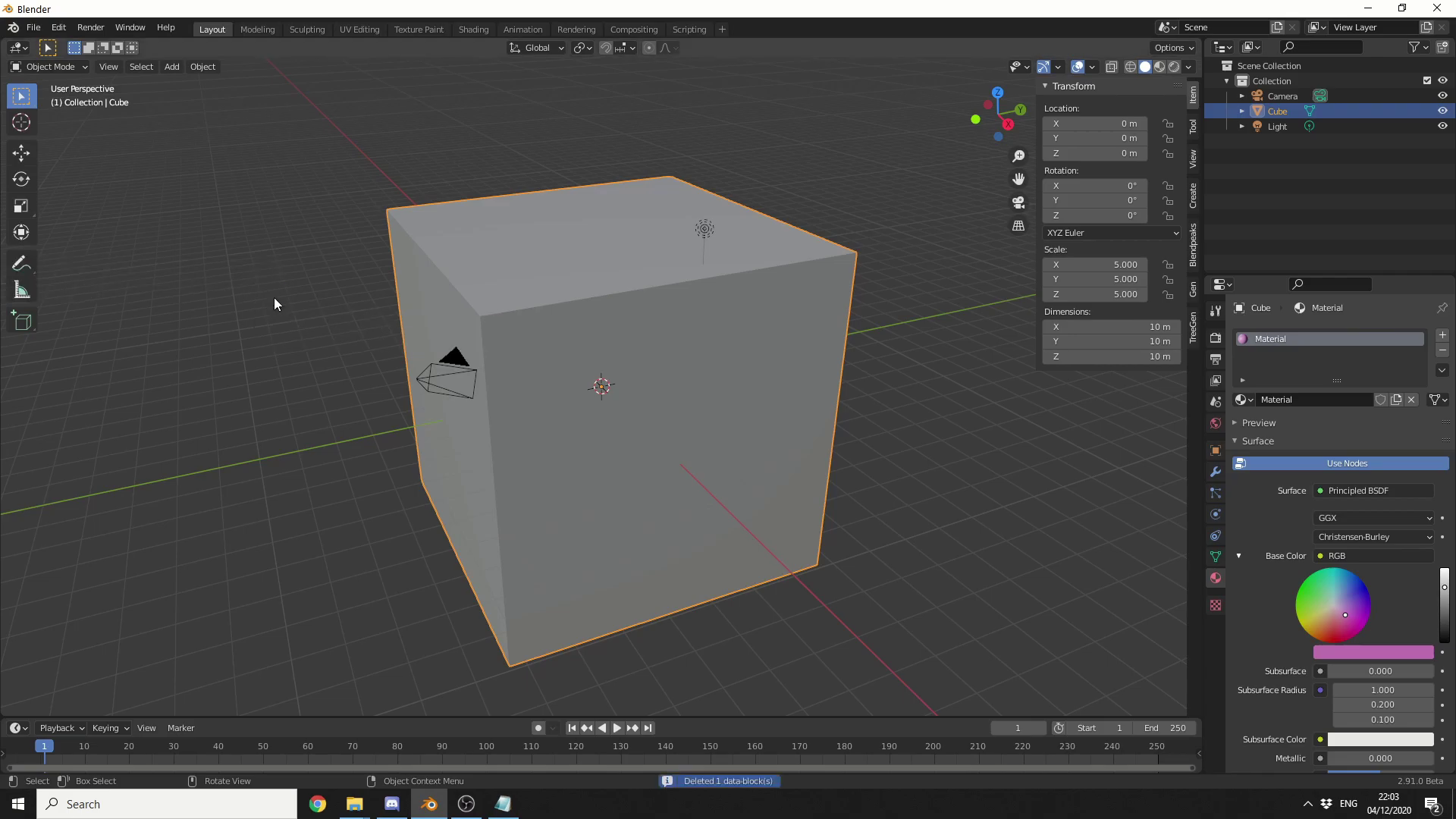
Duplicate the cube repeatedly until there are sixteen copies, scattering them in an overlapping cluster around the original.
key(shift+d)
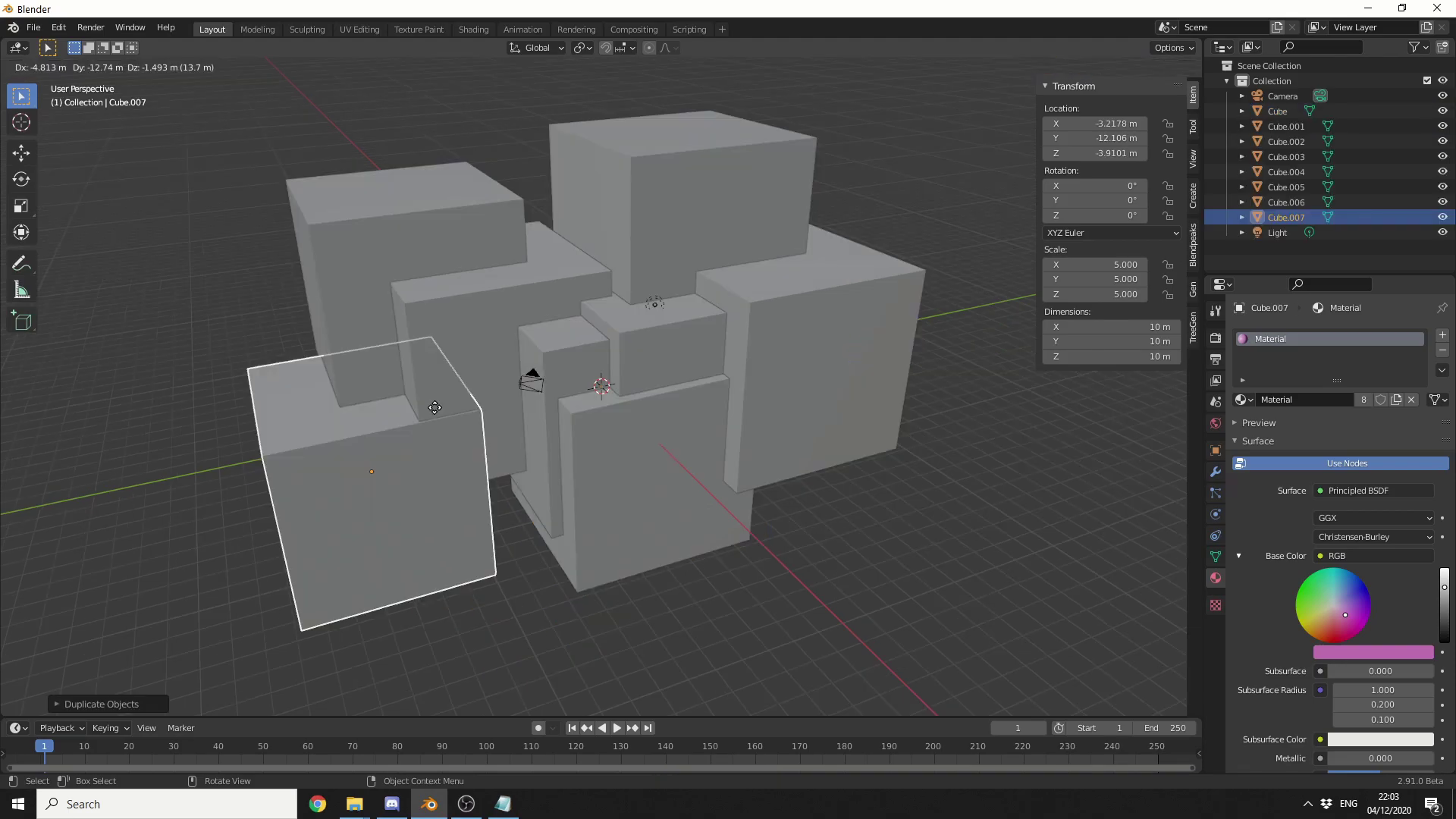
click(435, 408)
key(shift+d)
click(535, 216)
key(shift+d)
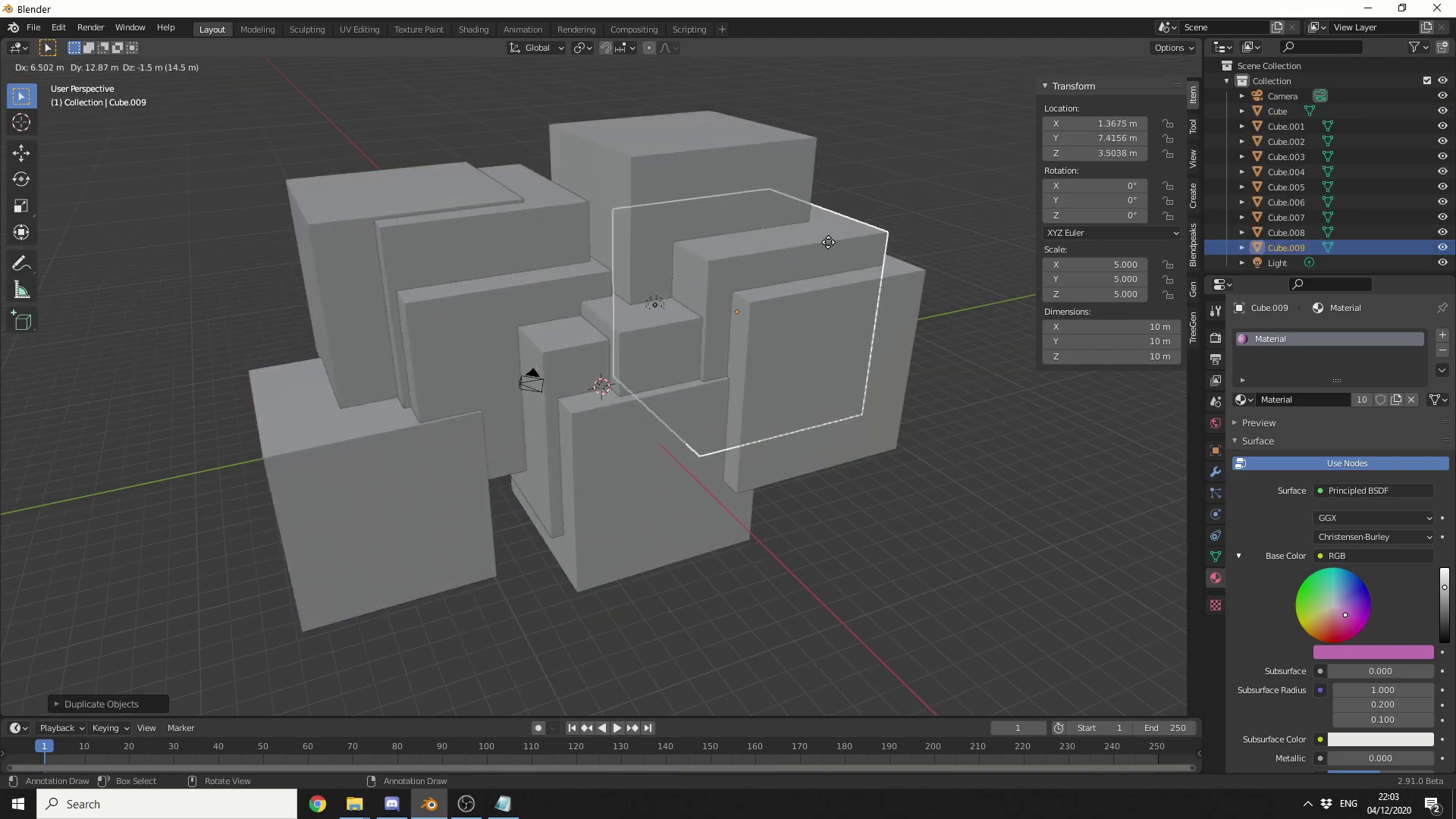
click(828, 242)
key(shift+d)
click(872, 250)
key(shift+d)
click(989, 397)
key(shift+d)
click(783, 517)
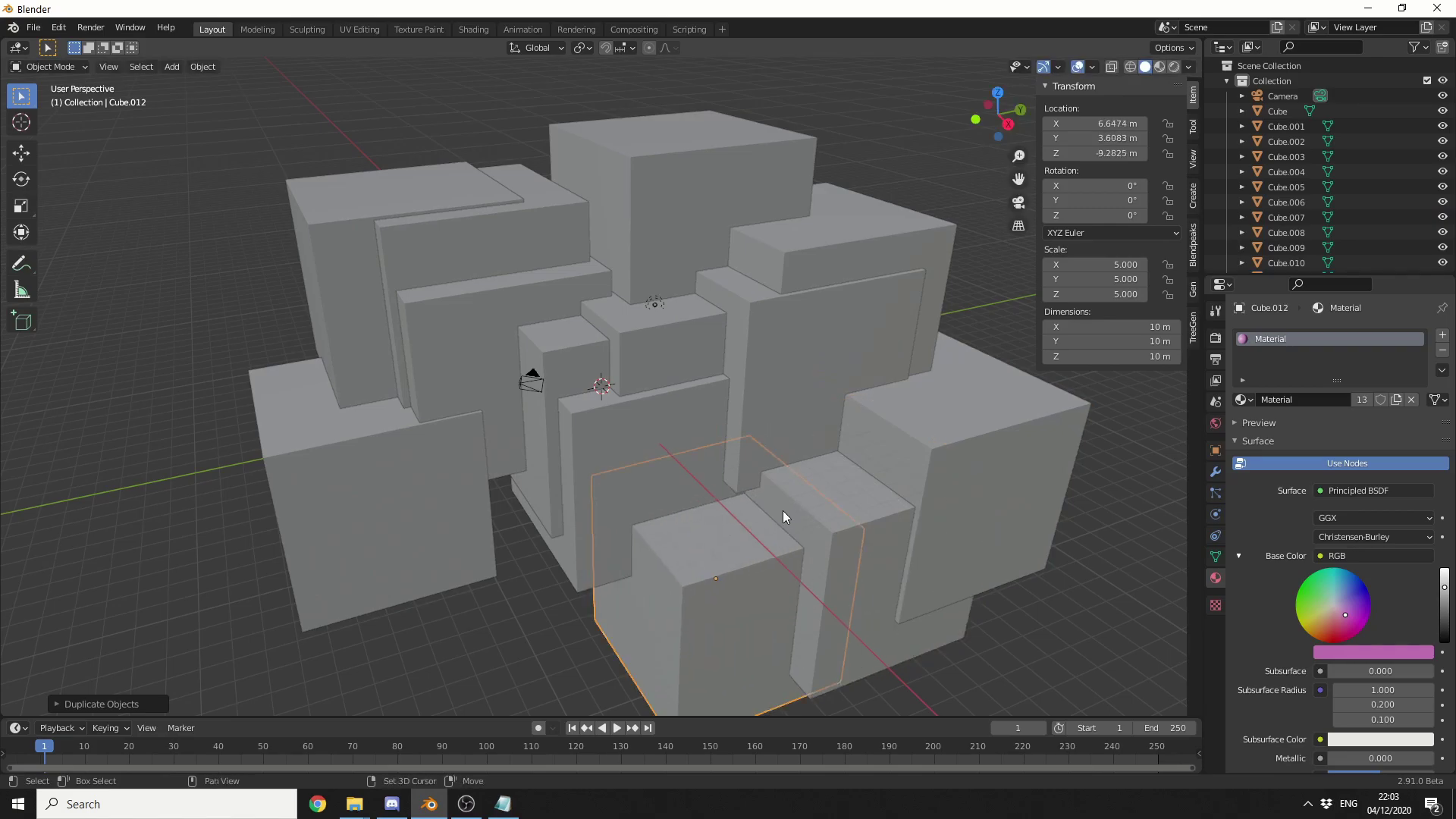
key(shift+d)
click(472, 477)
key(shift+d)
click(424, 425)
key(shift+d)
click(341, 341)
key(shift+d)
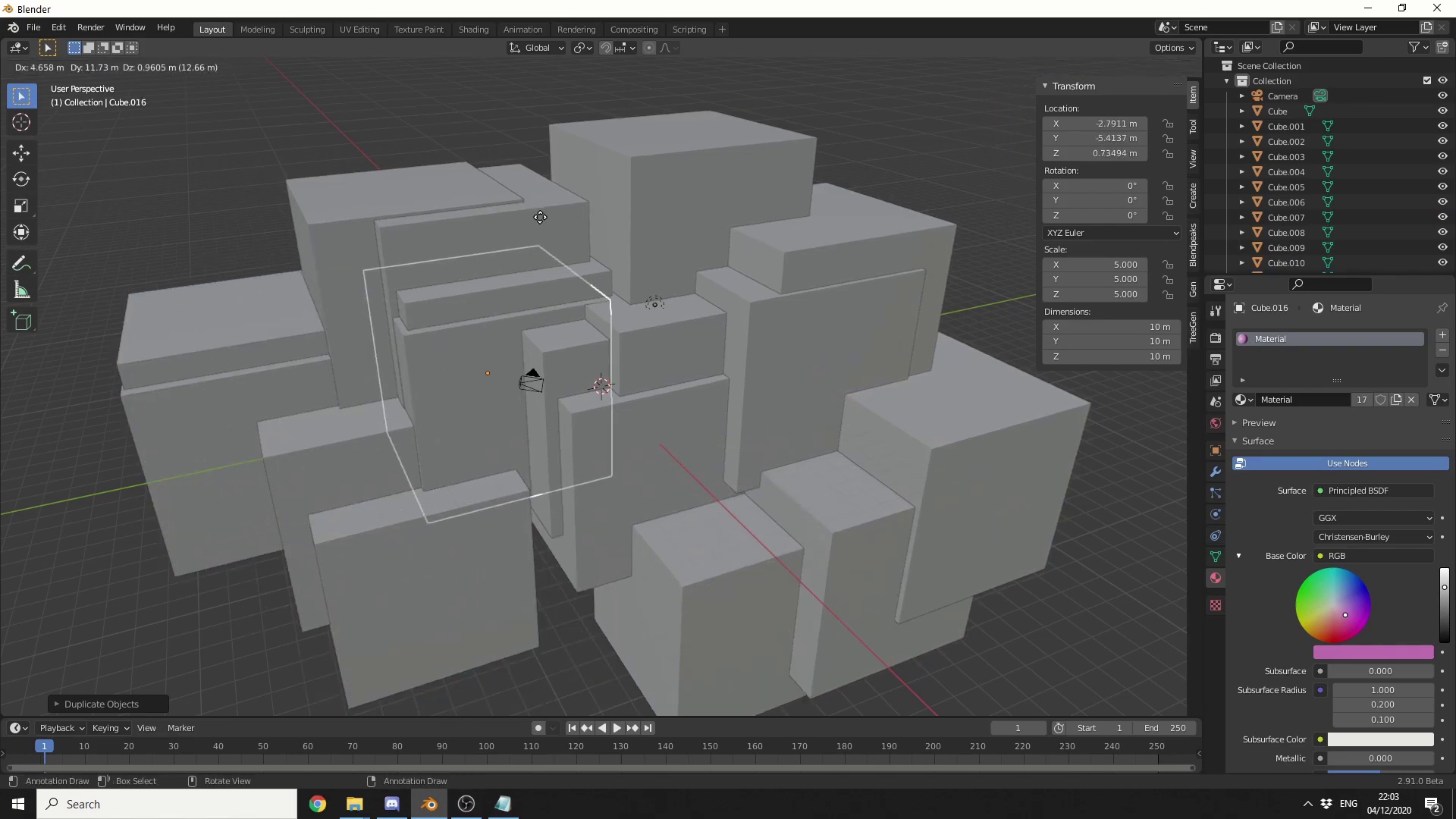
click(613, 328)
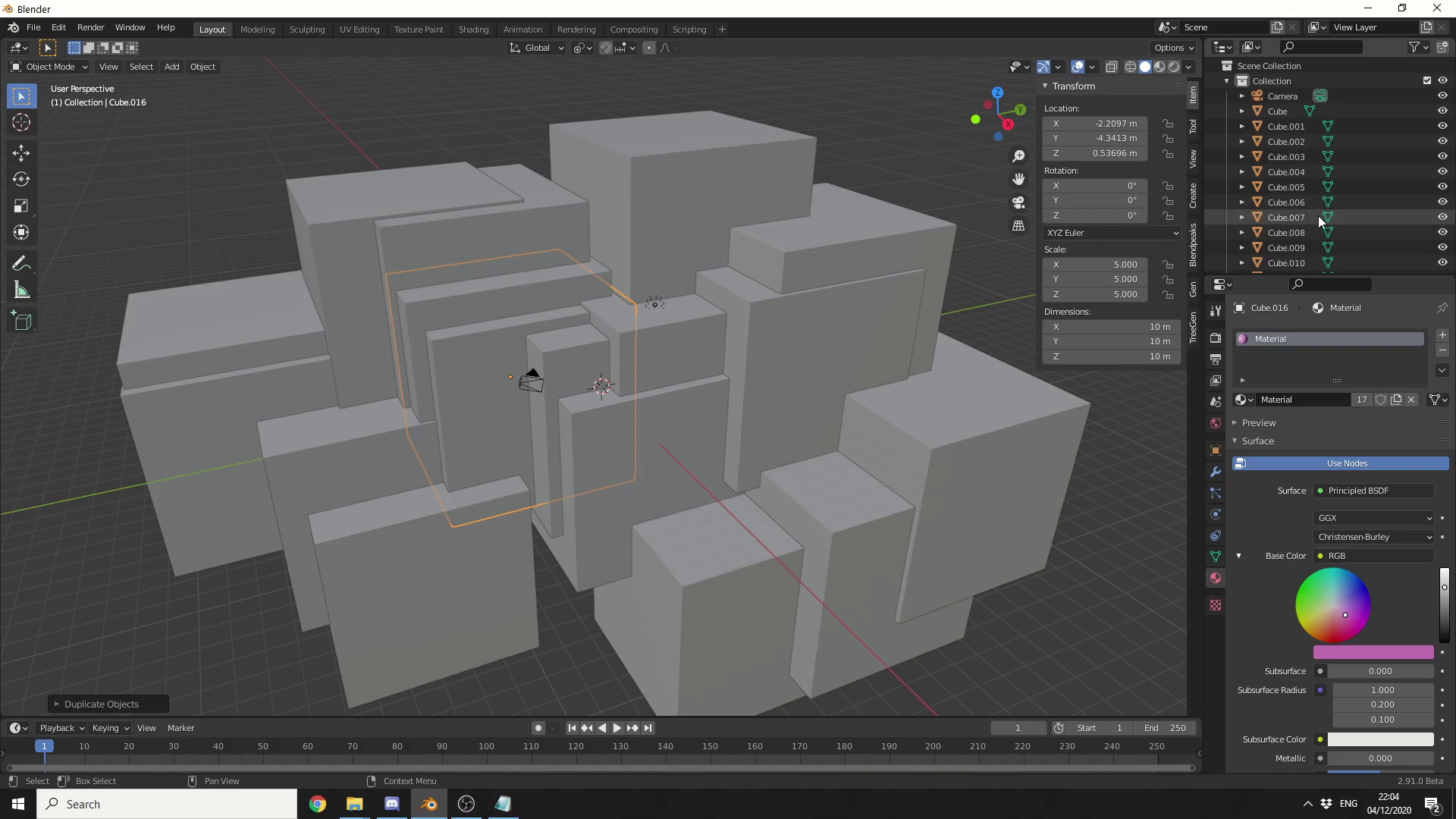
Rename the highest cube at the back of the cluster as CUBE NEW.
scroll(1363, 180, down, 4)
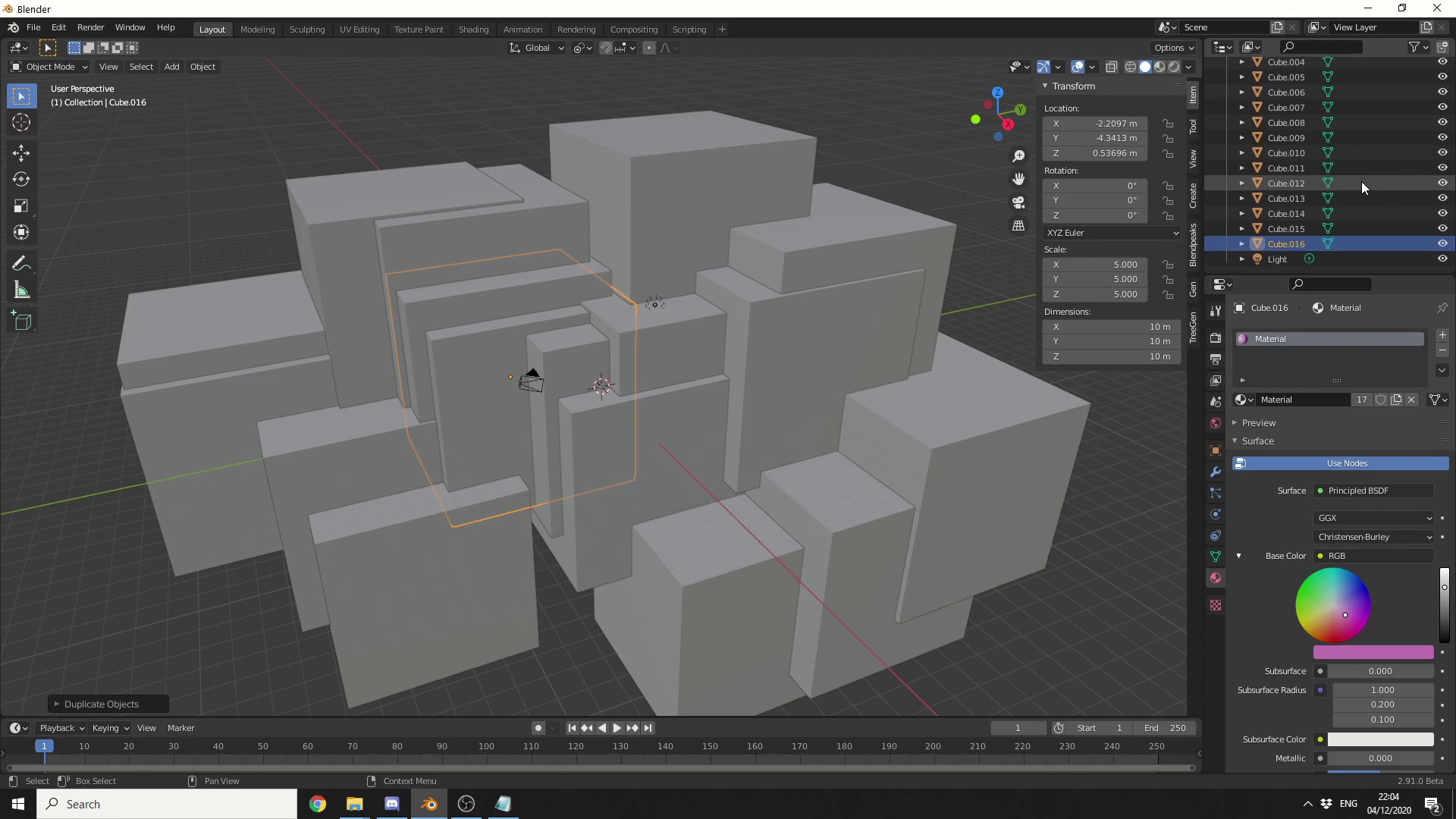
click(707, 220)
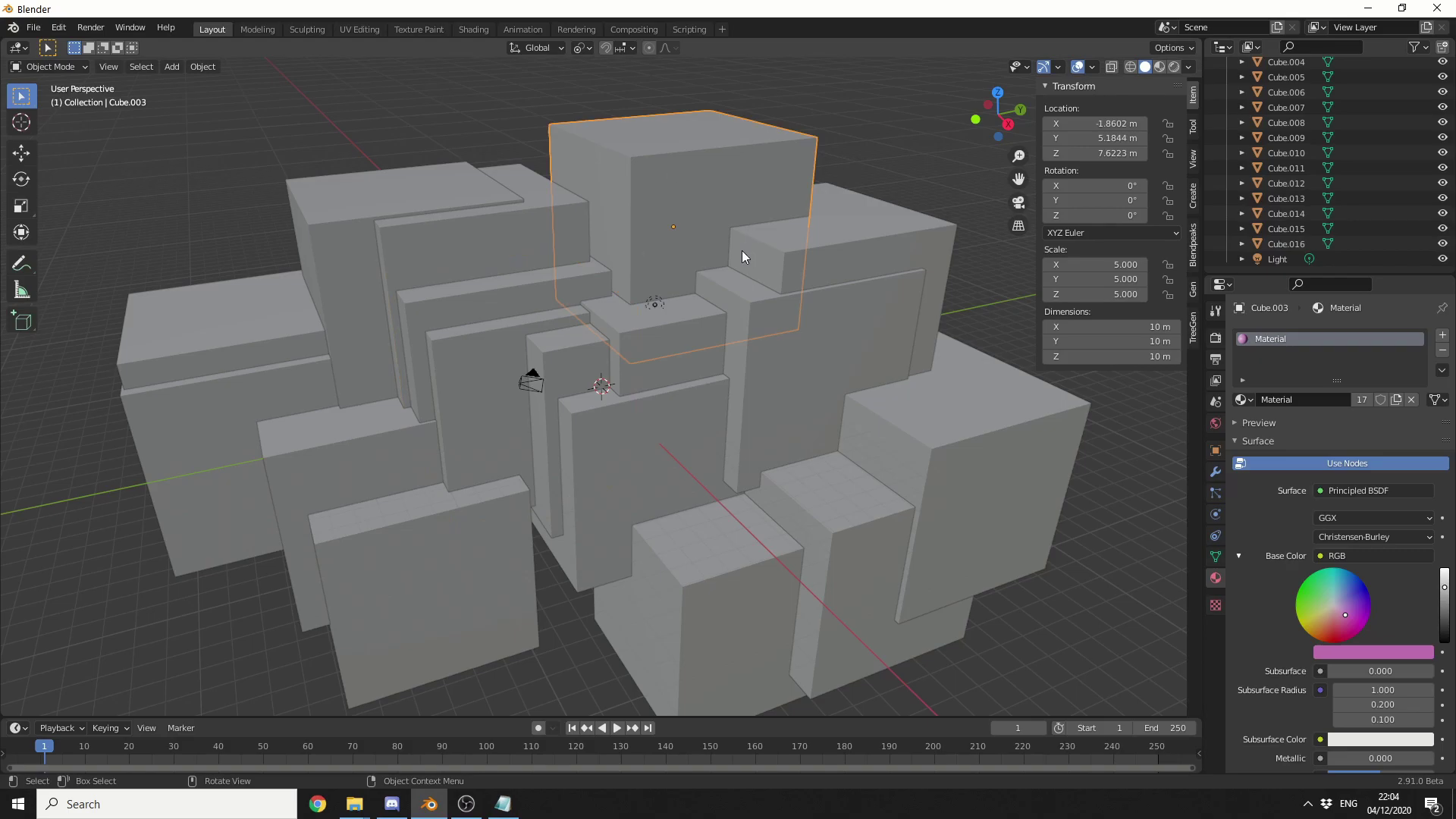
key(F2)
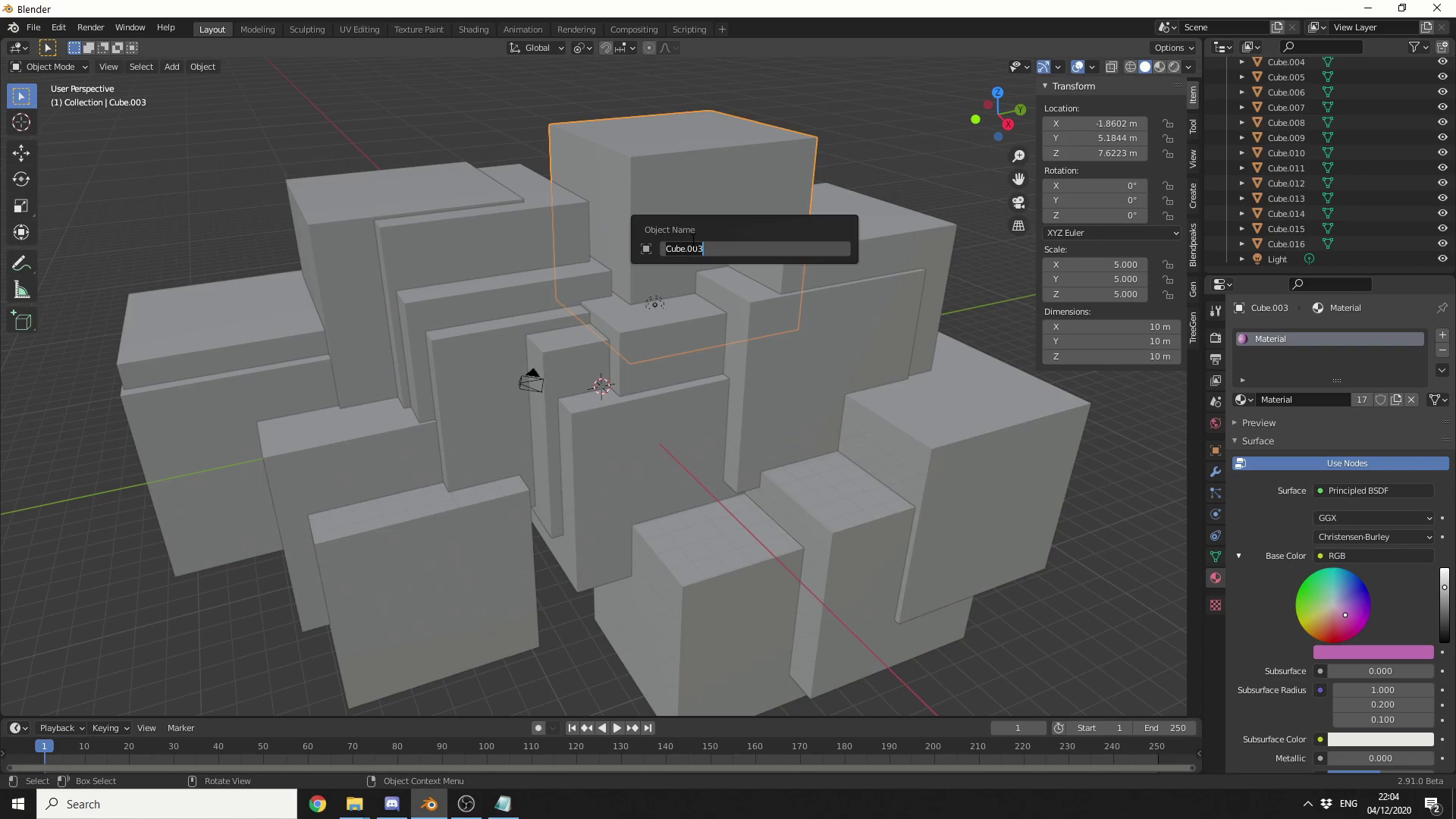
text(CUBE)
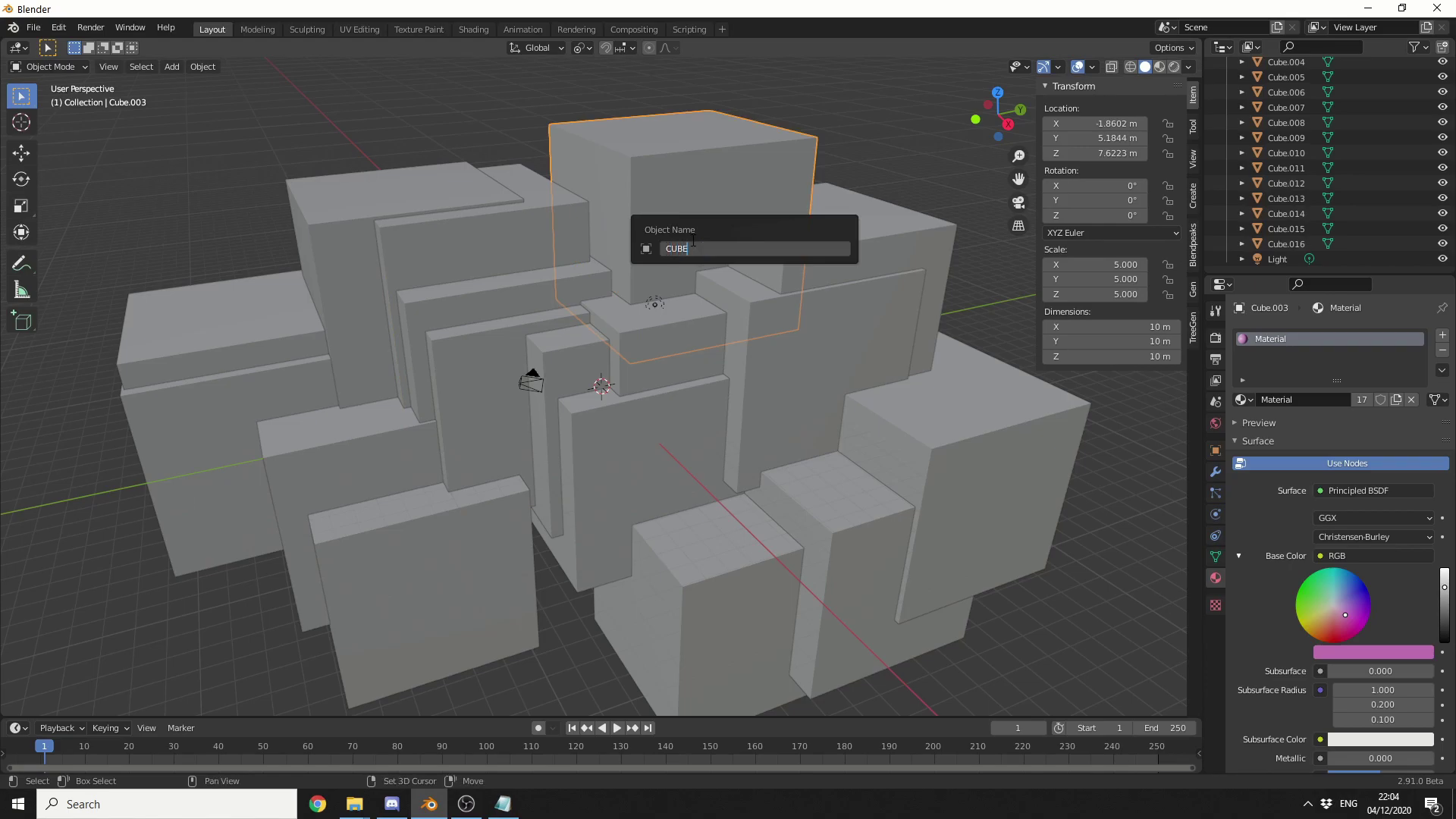
text( NEW)
key(Return)
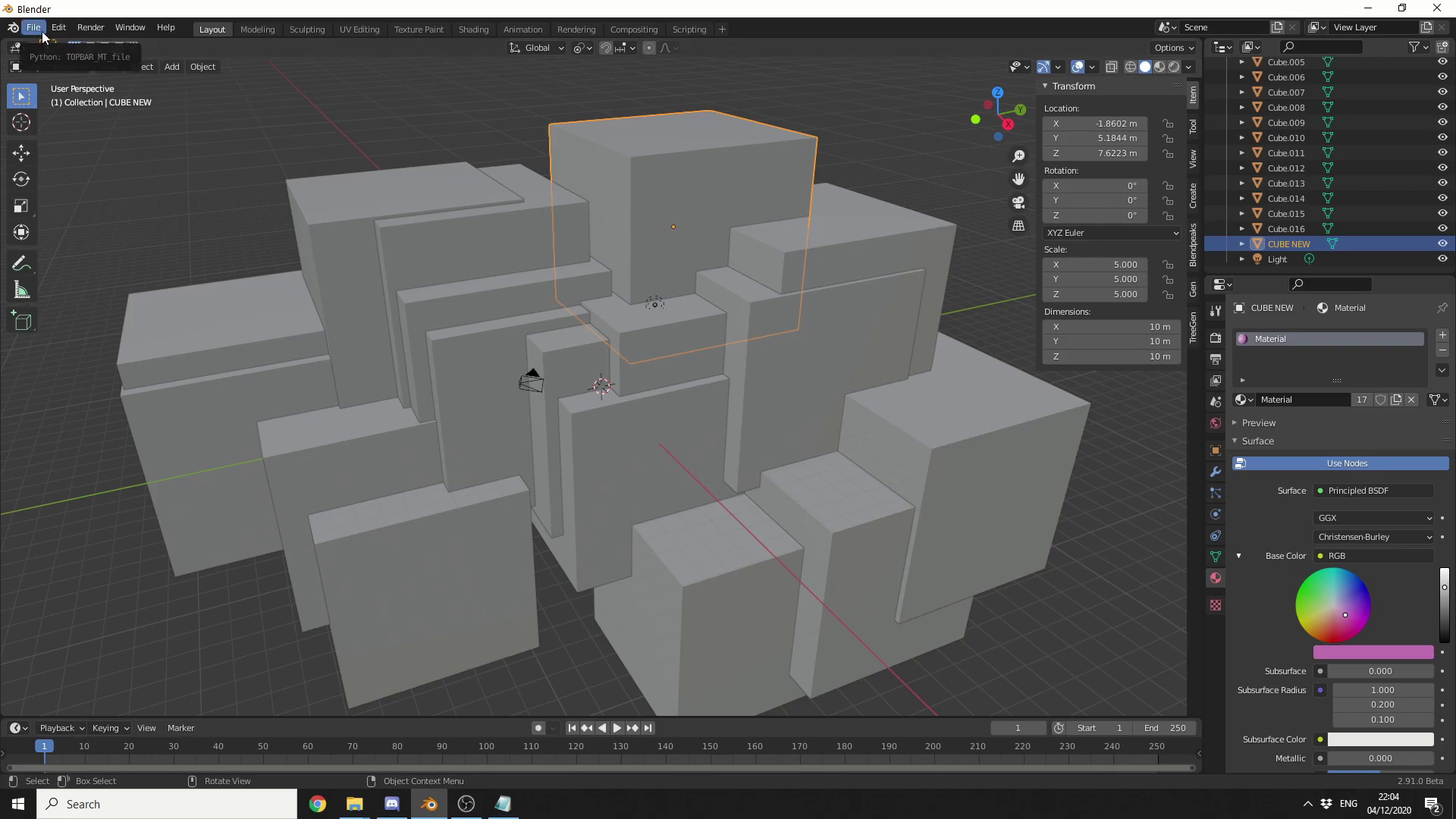
In the Shading workspace, show the file browser's folder sidebar and widen both the browser and the sidebar.
click(485, 29)
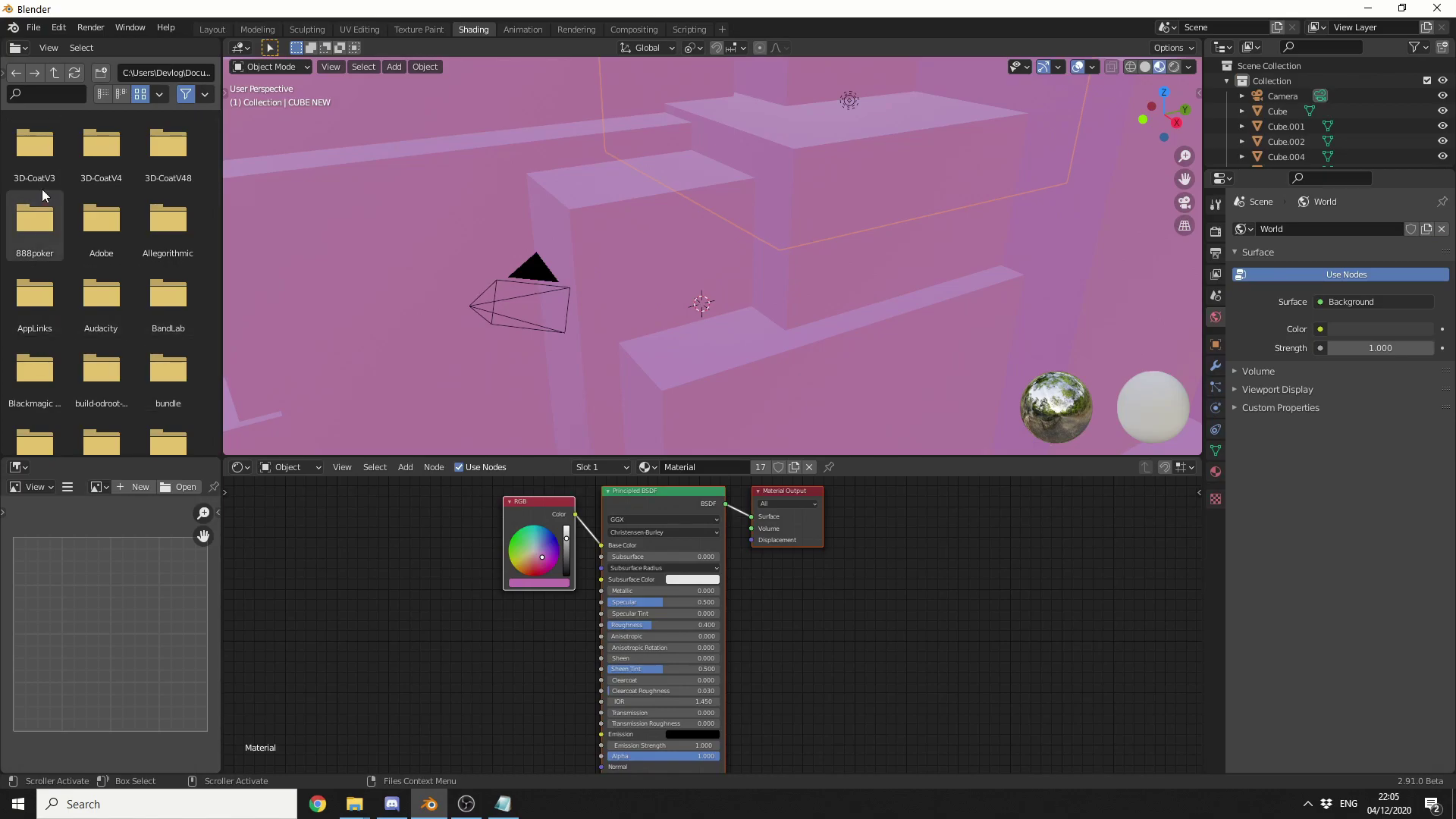
click(6, 73)
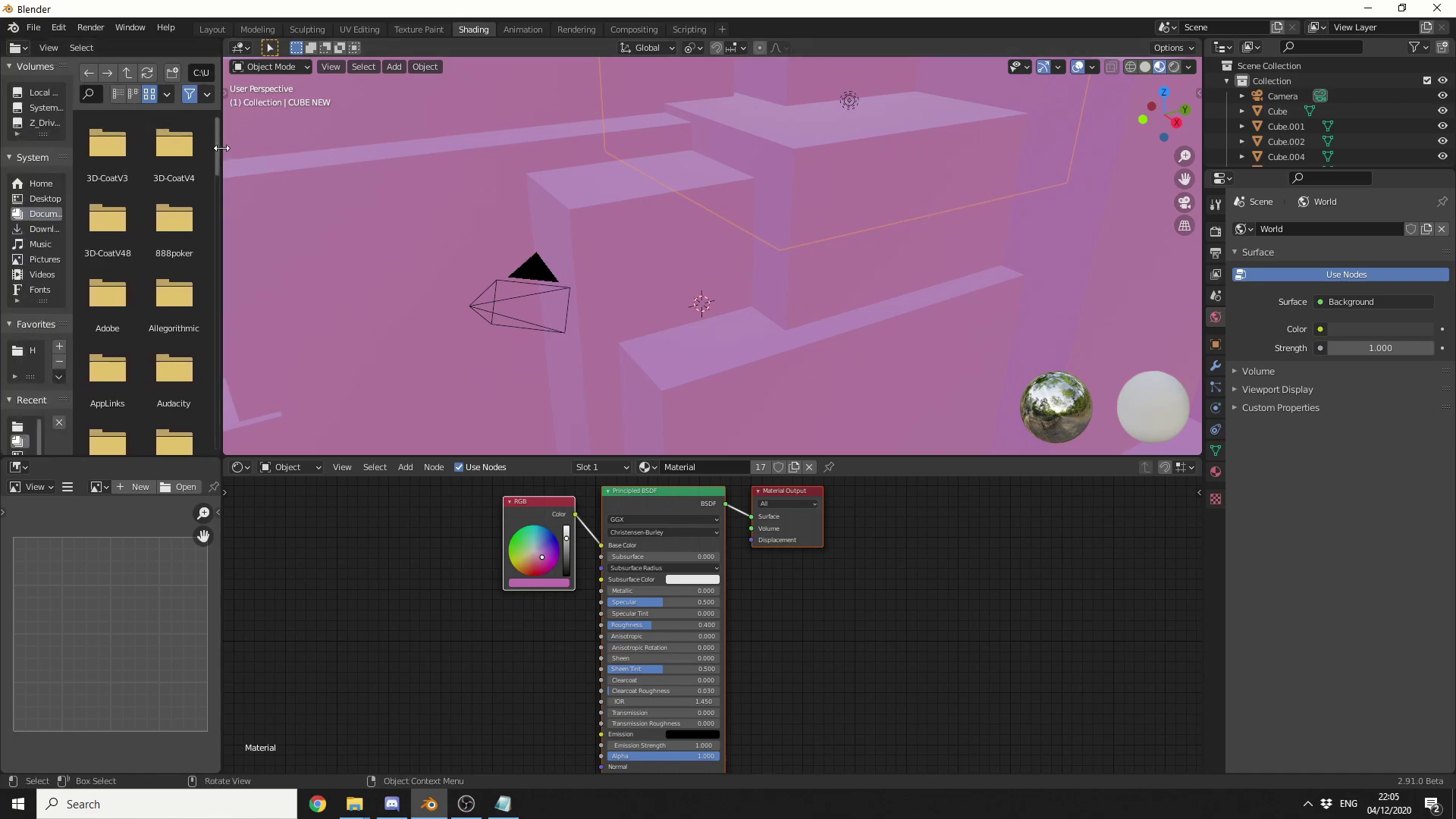
drag(224, 148, 483, 152)
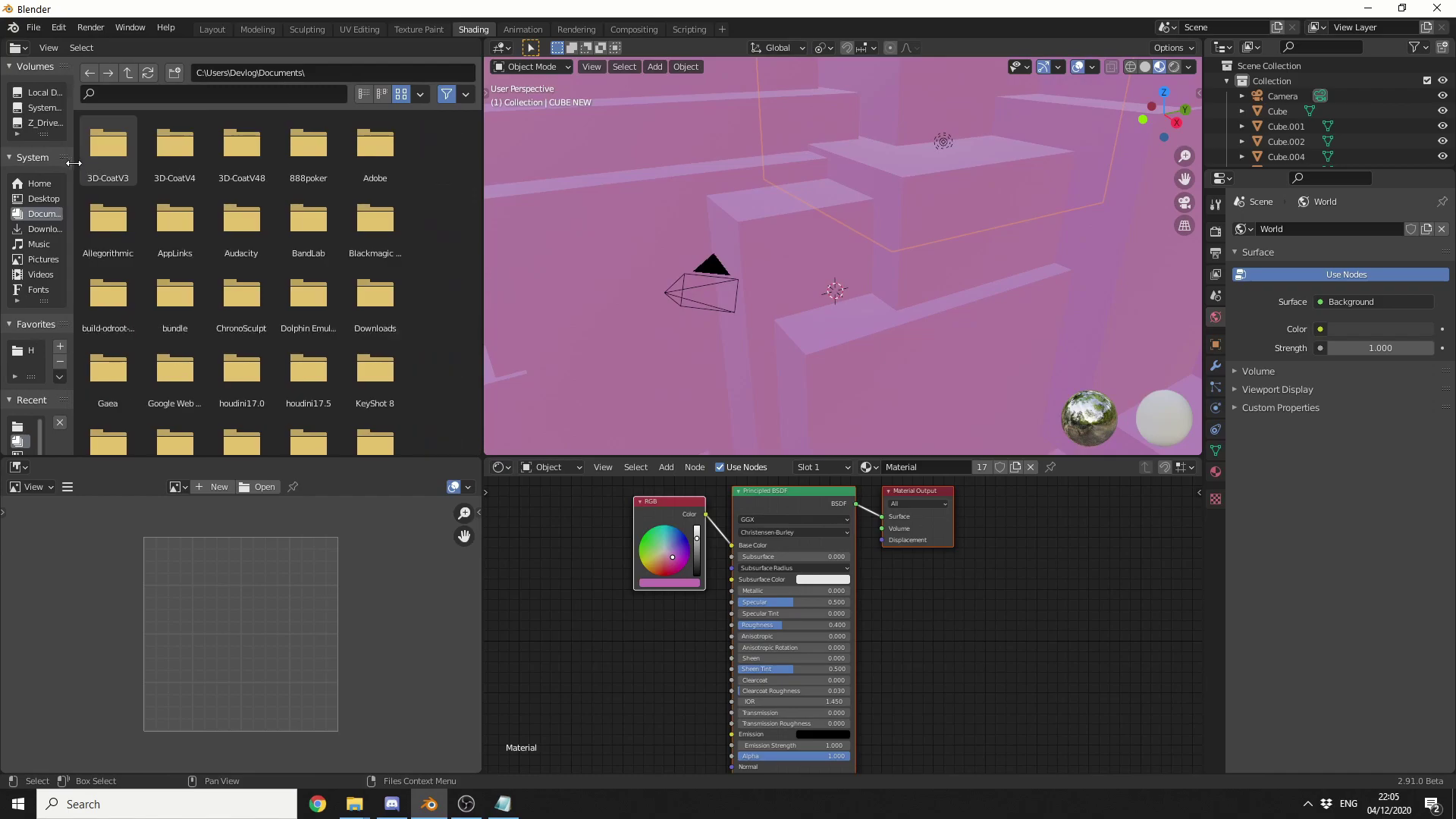
drag(76, 161, 202, 173)
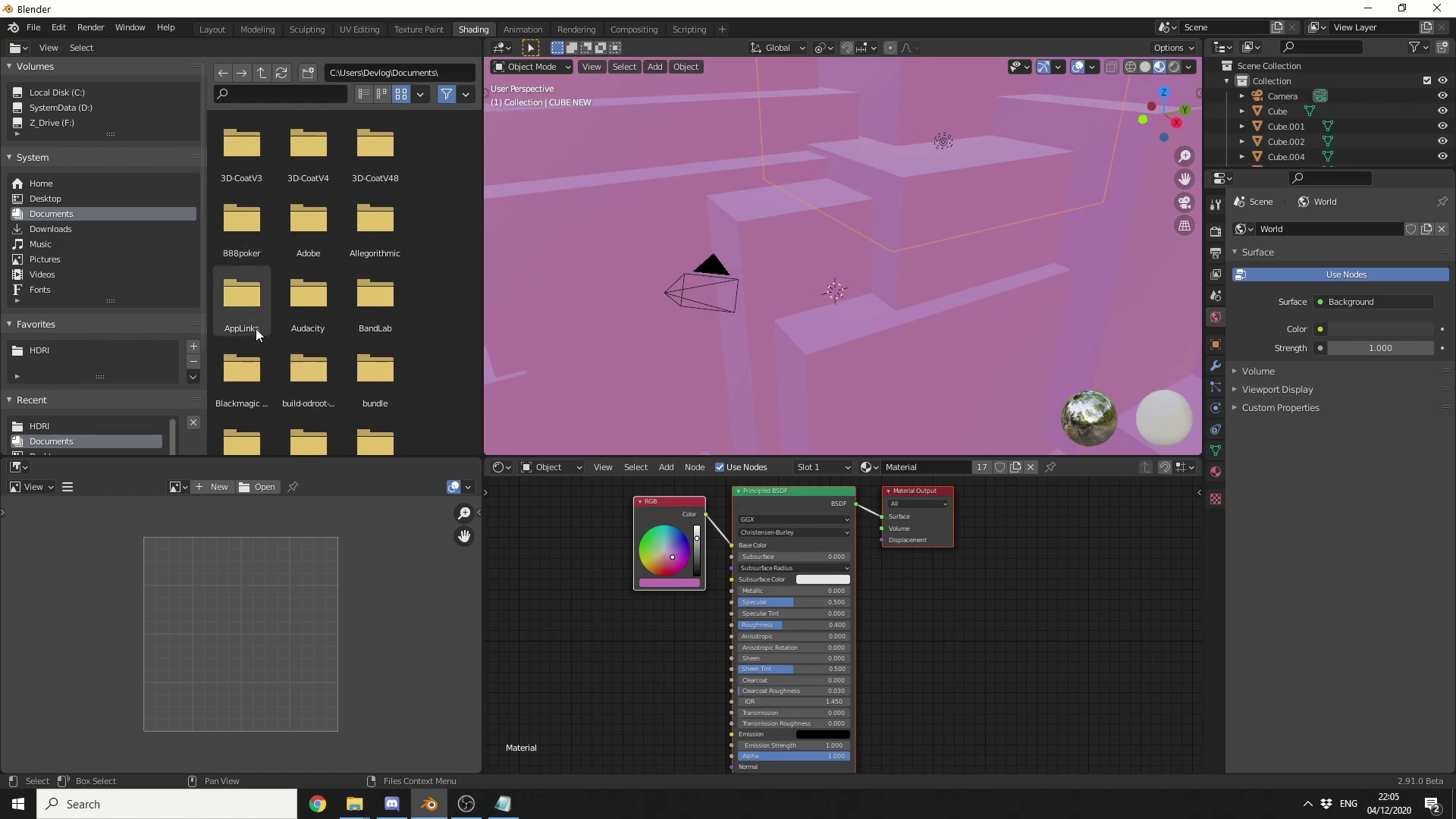
Bookmark the Documents folder in the file browser's favorites.
click(223, 331)
right_click(237, 306)
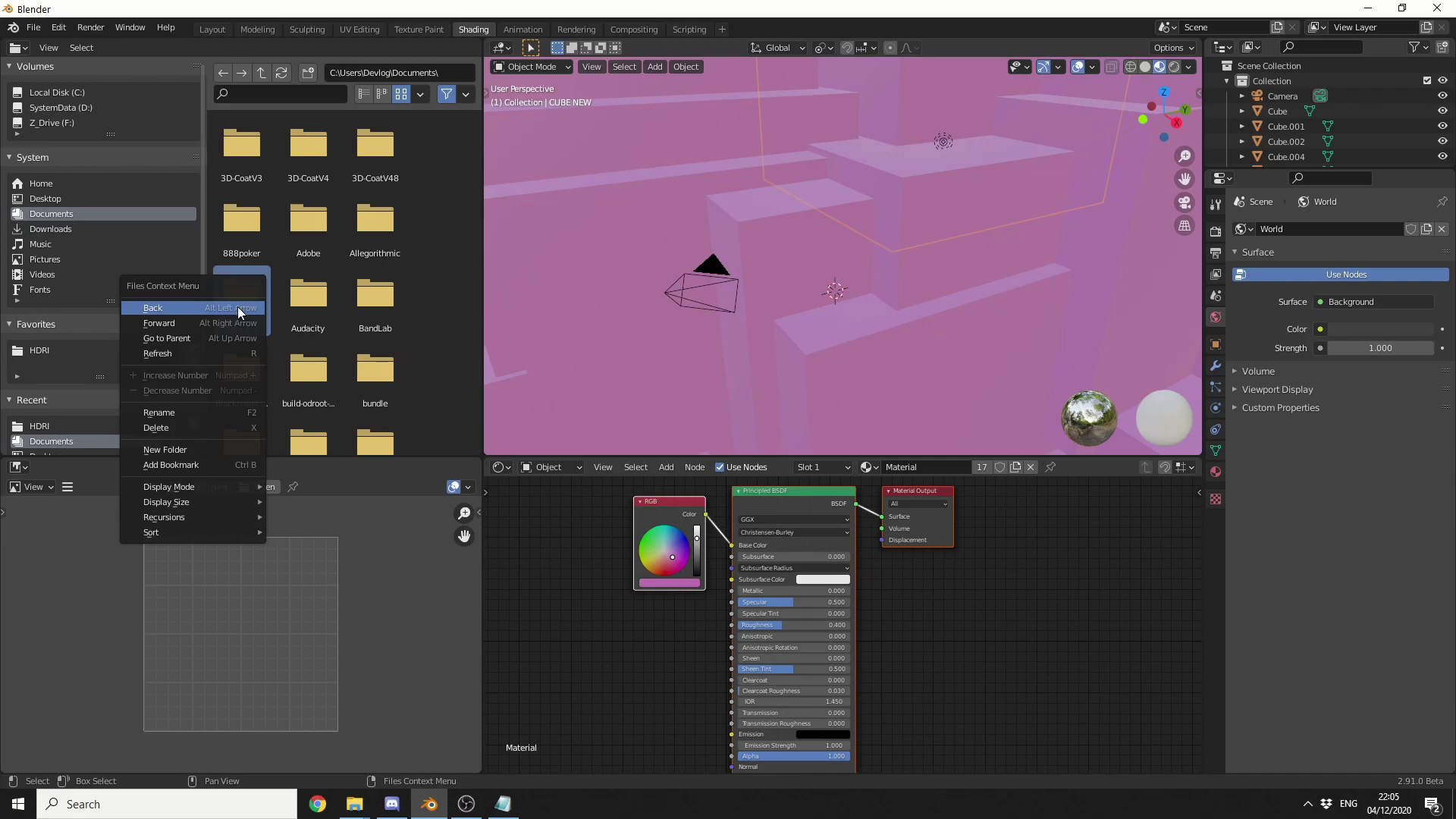
click(171, 465)
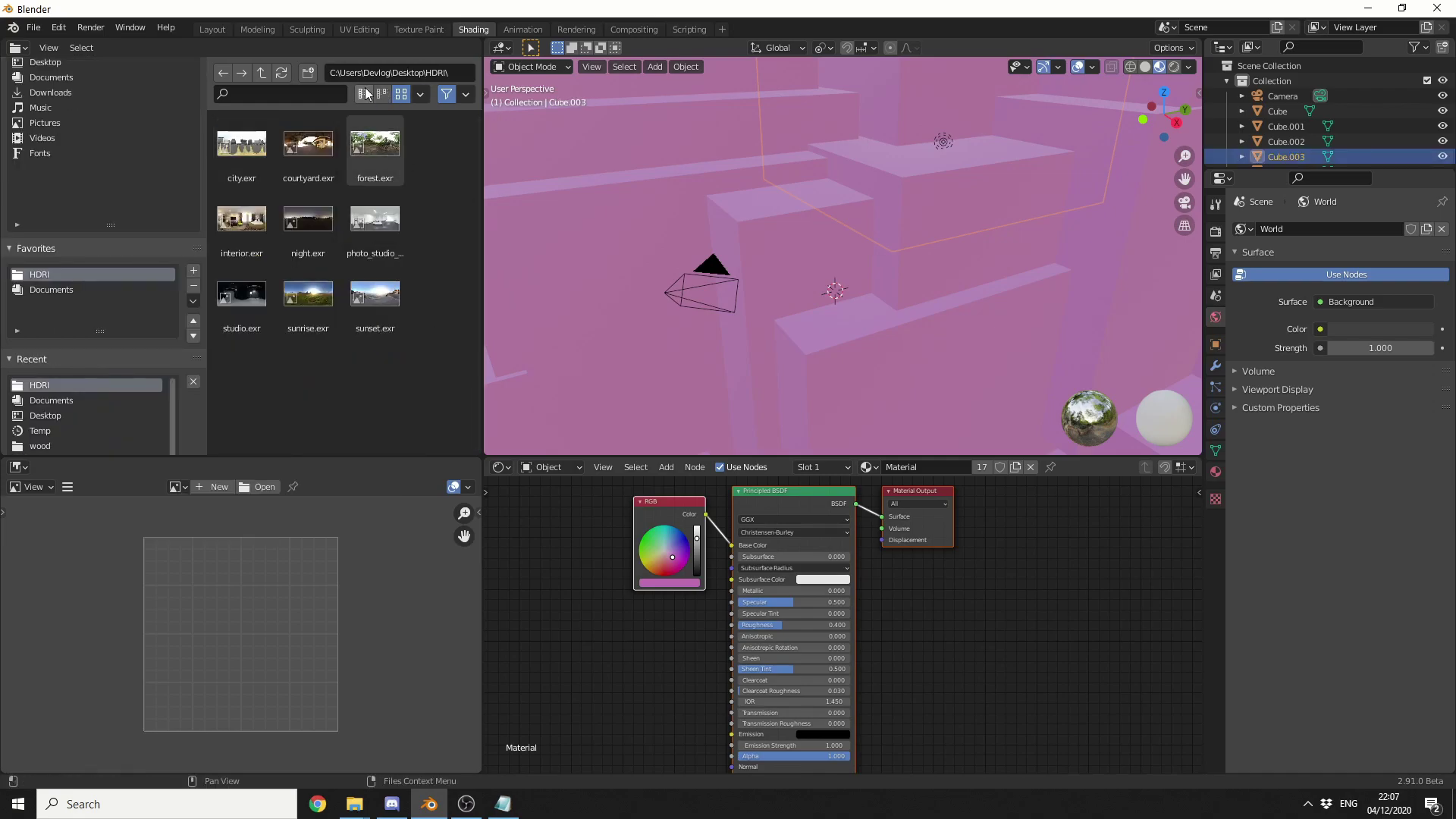
View the HDRI folder's files as a vertical list, a horizontal list and thumbnails.
click(365, 94)
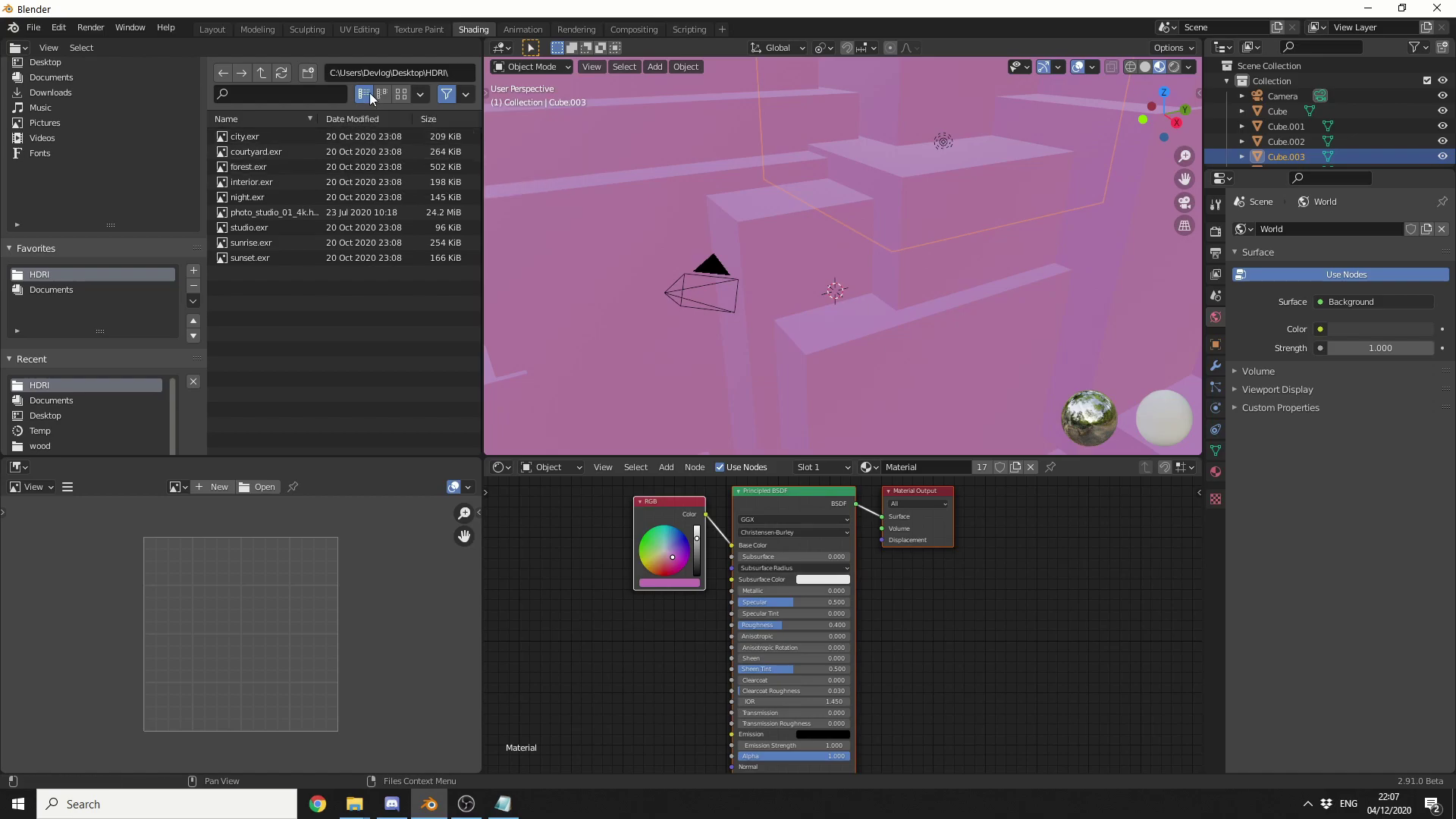
click(381, 94)
click(400, 94)
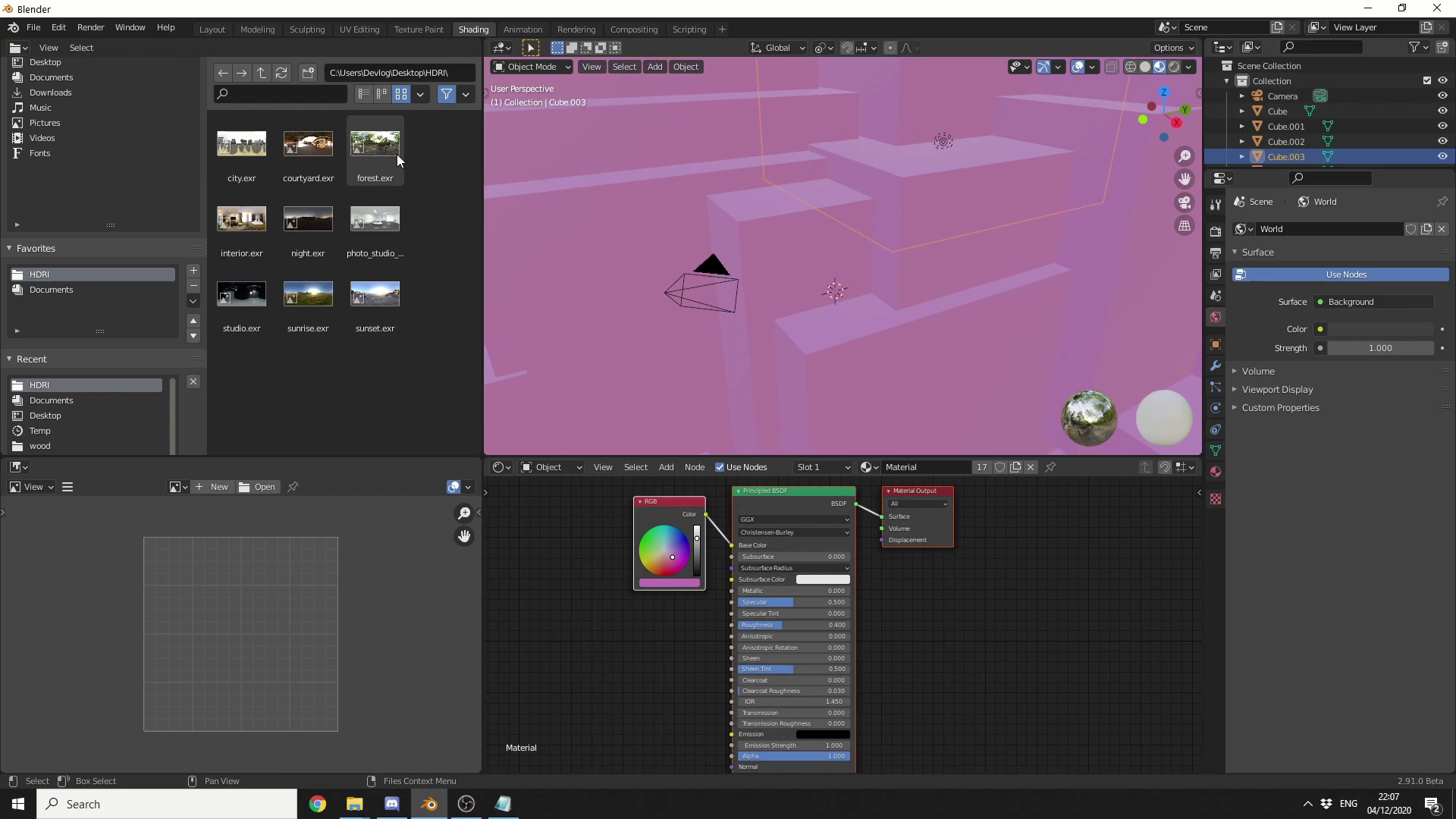
In the Layout workspace, move the window aside and drop the desktop file qsurface1.blend onto the viewport, choosing to open it.
click(215, 29)
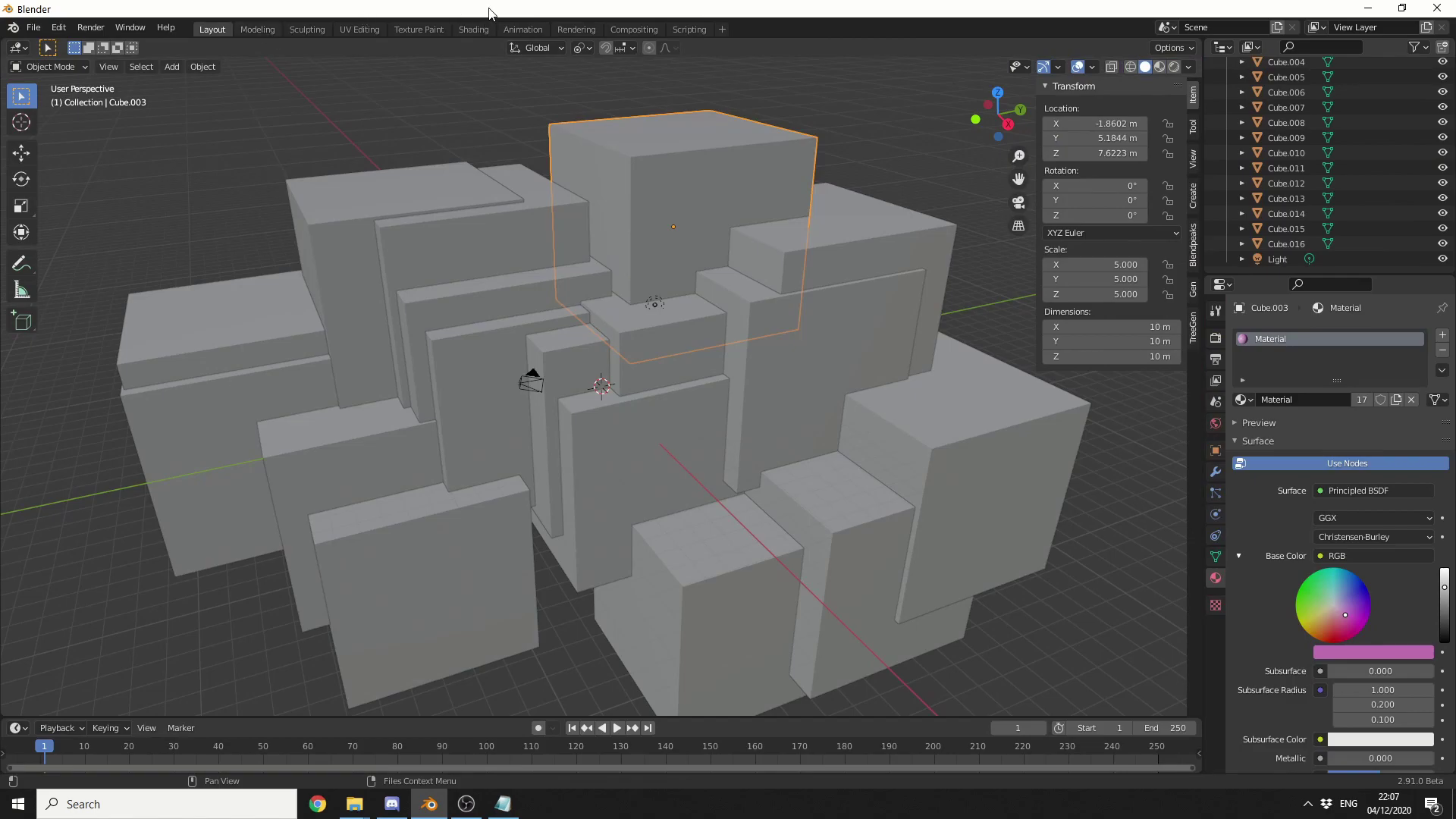
drag(493, 10, 729, 88)
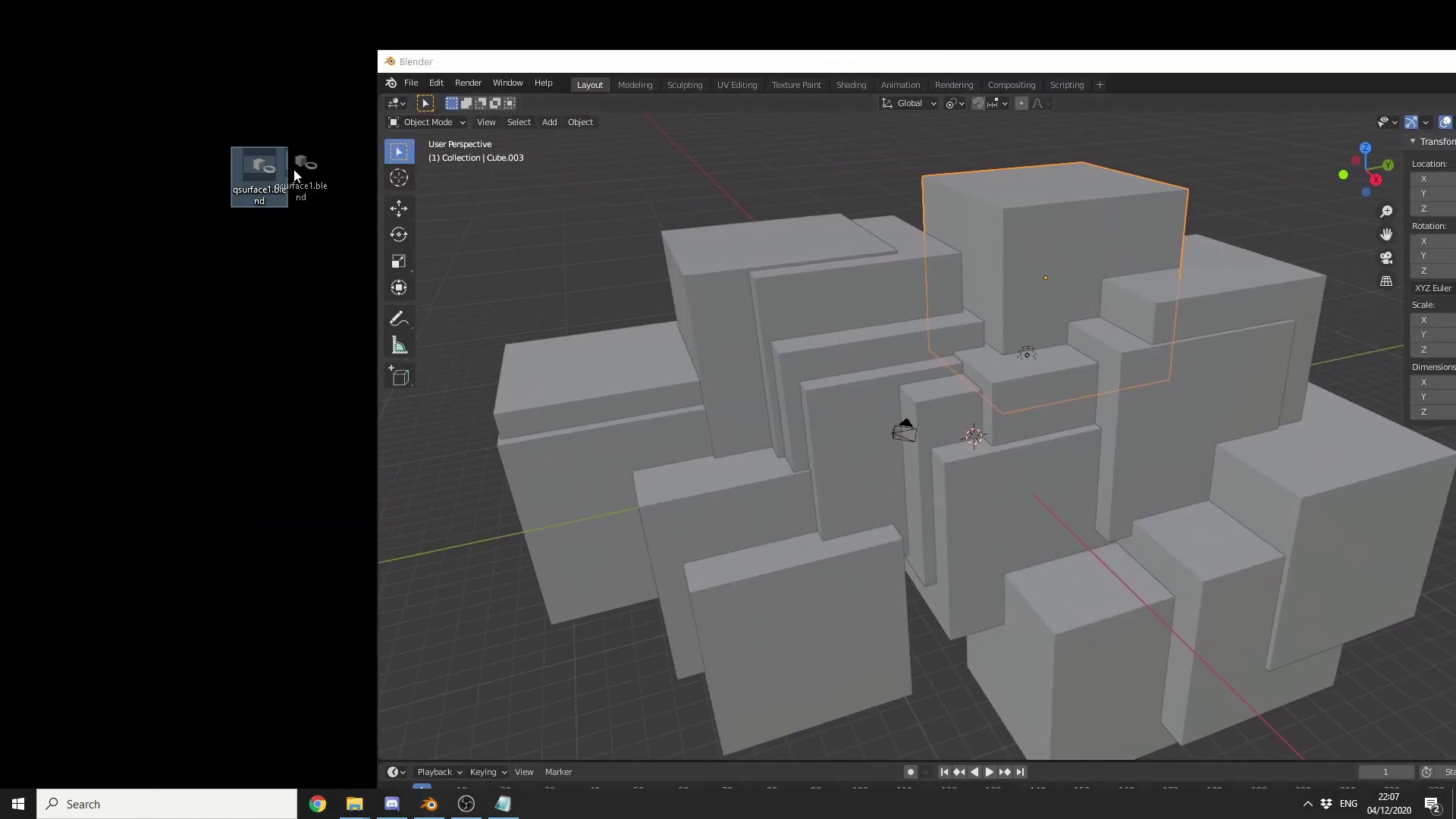
click(257, 192)
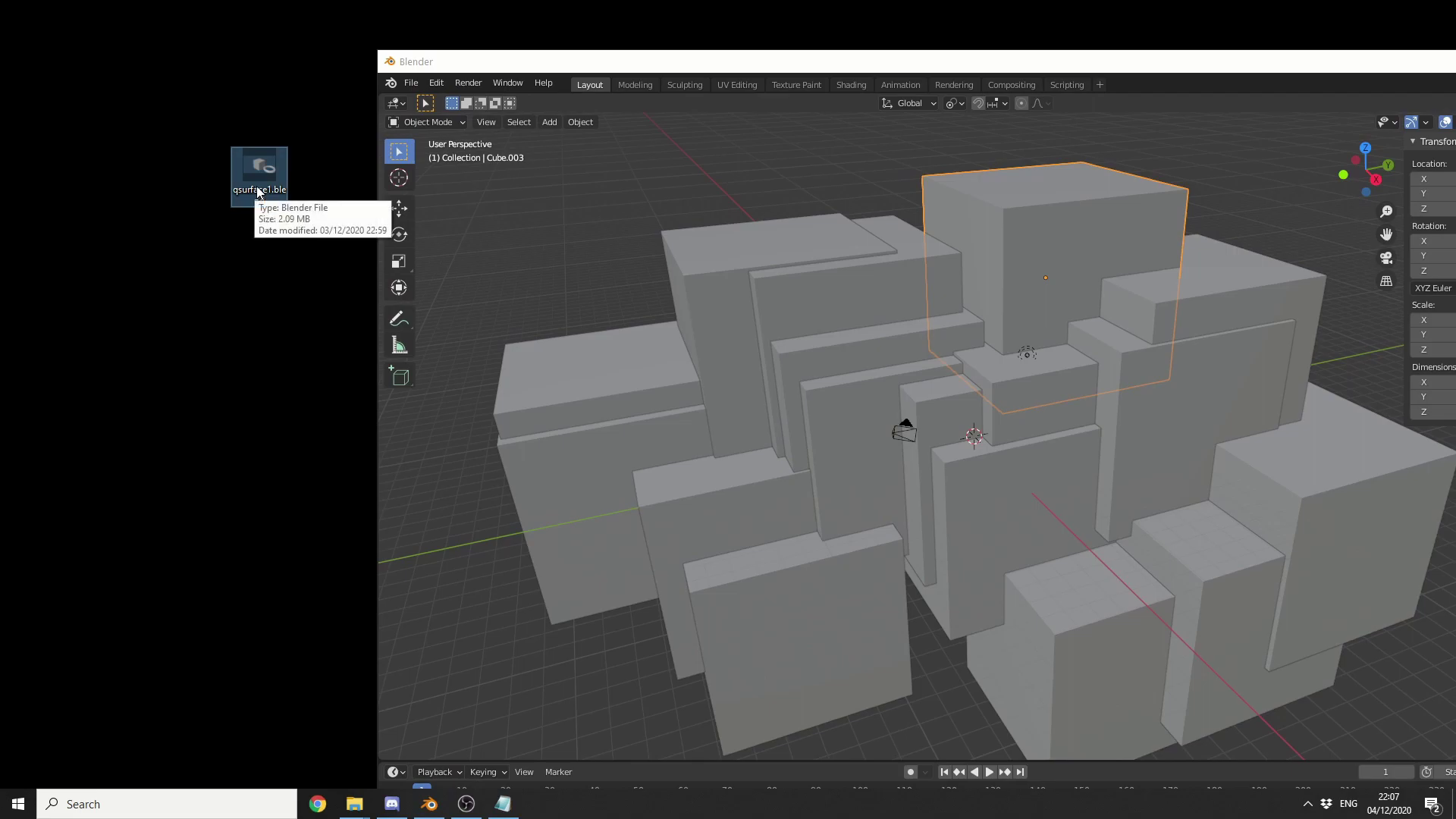
drag(257, 192, 543, 234)
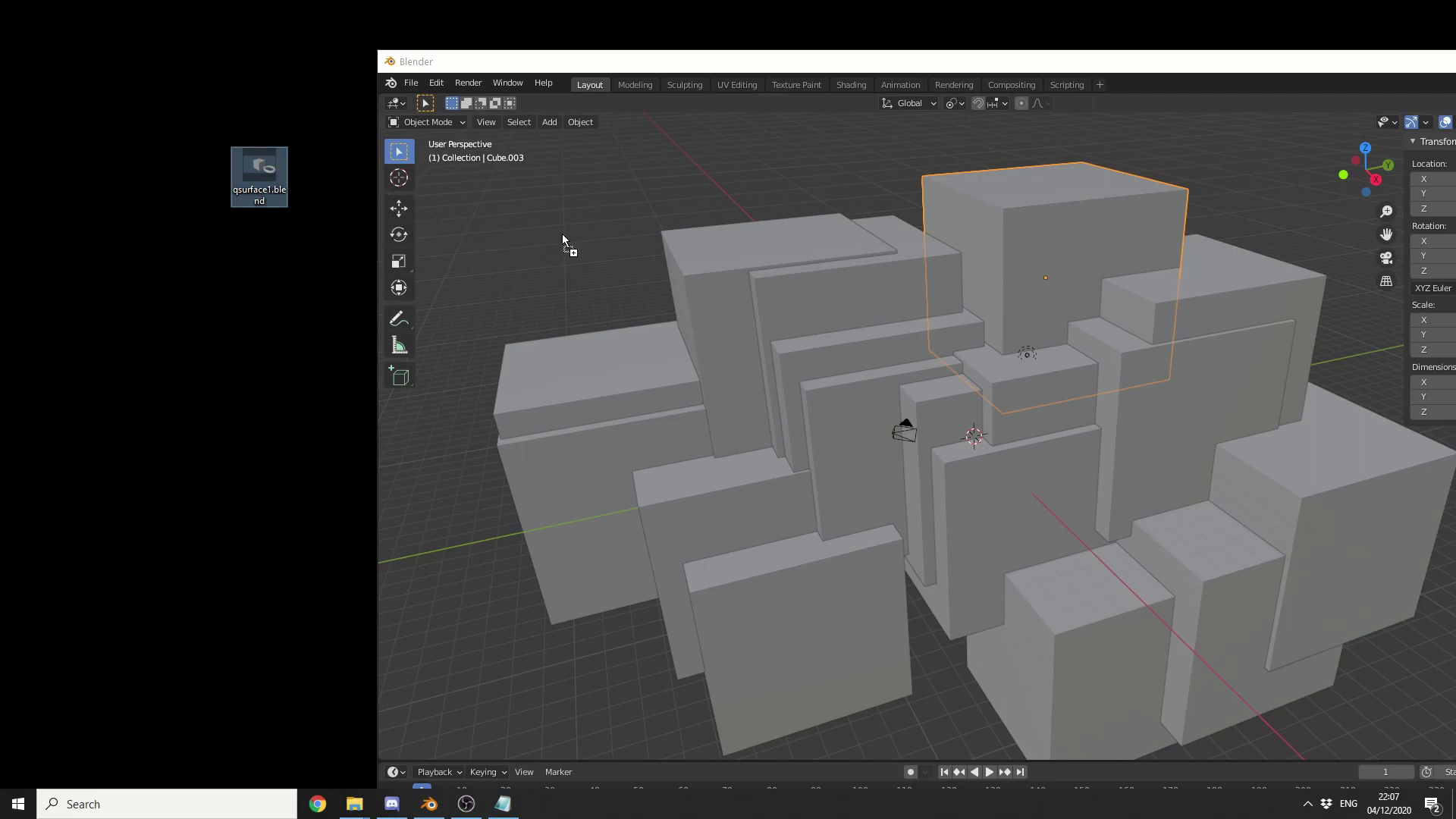
drag(563, 234, 582, 235)
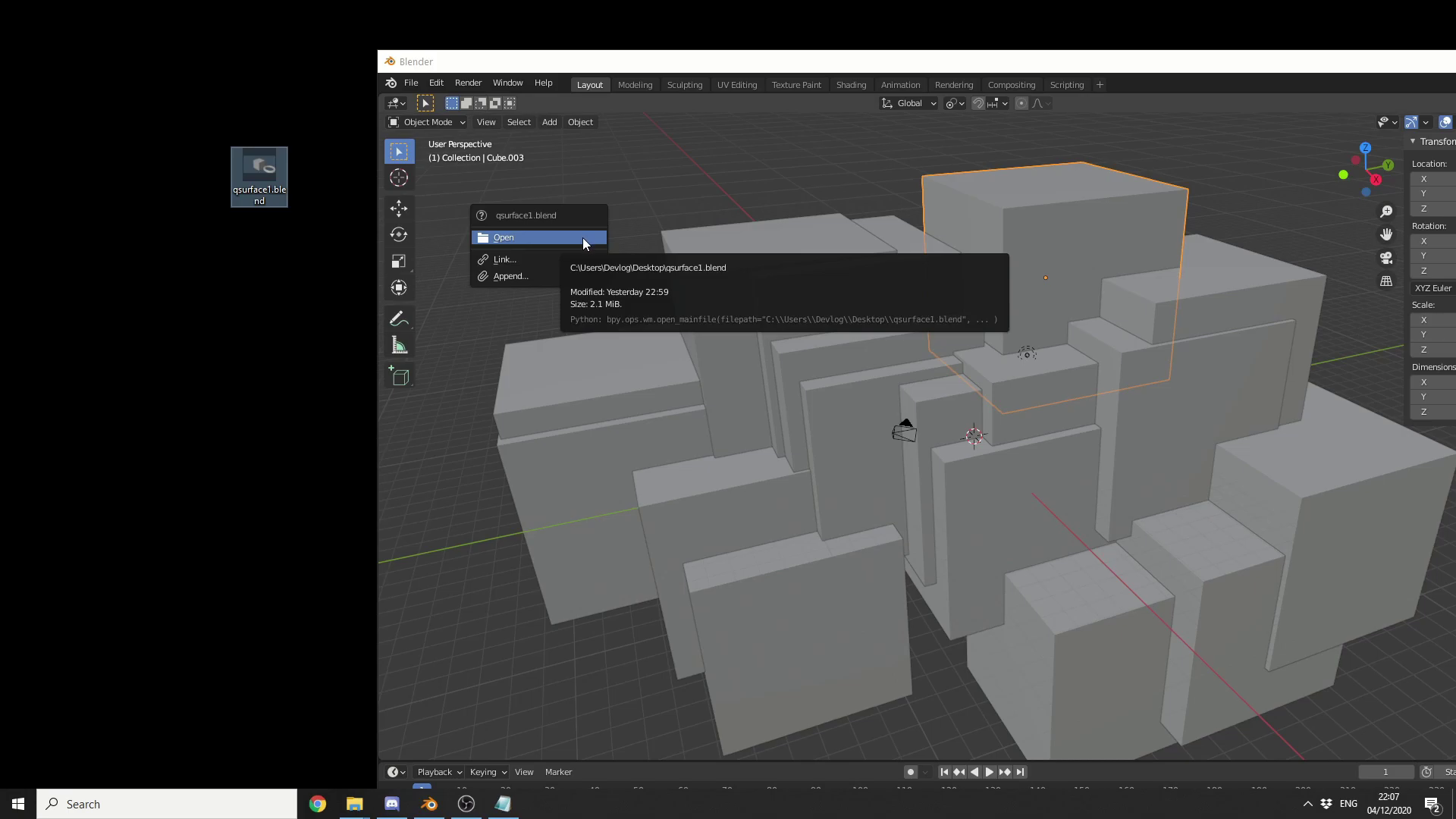
click(582, 238)
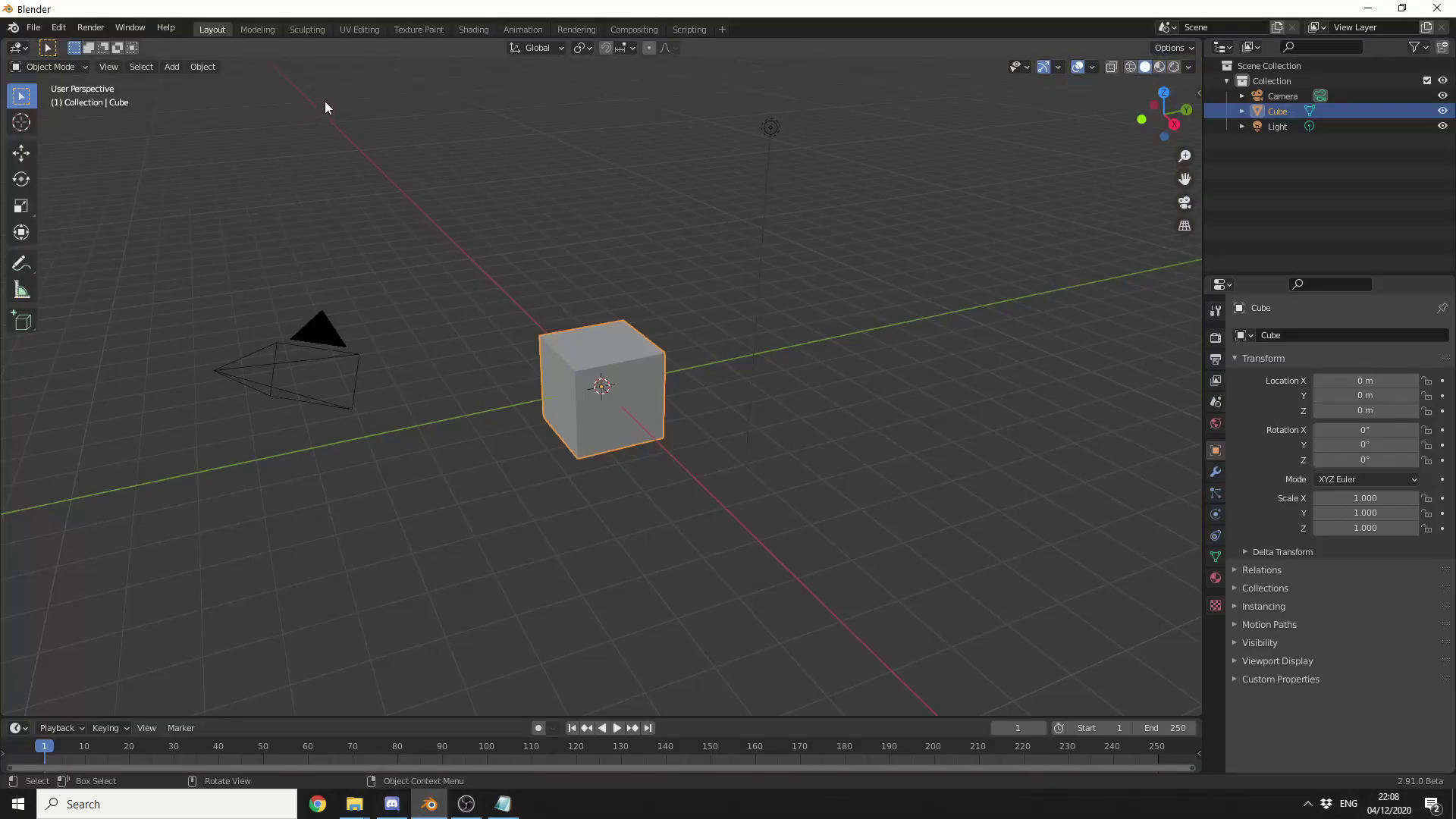
Look at the Shading workspace, return to Layout, and enable the HDRI Preview overlay in Material Preview shading.
click(469, 28)
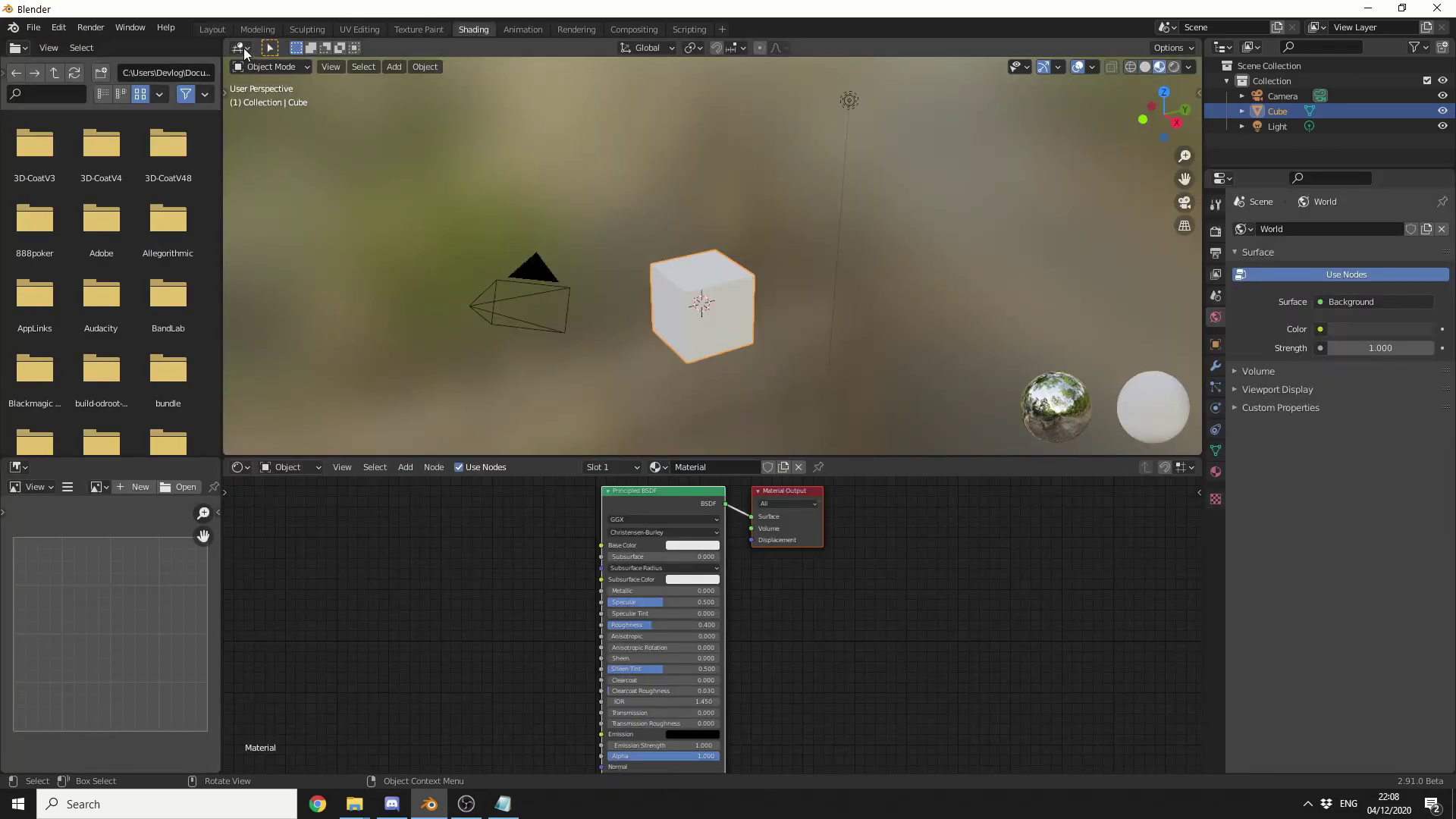
click(214, 29)
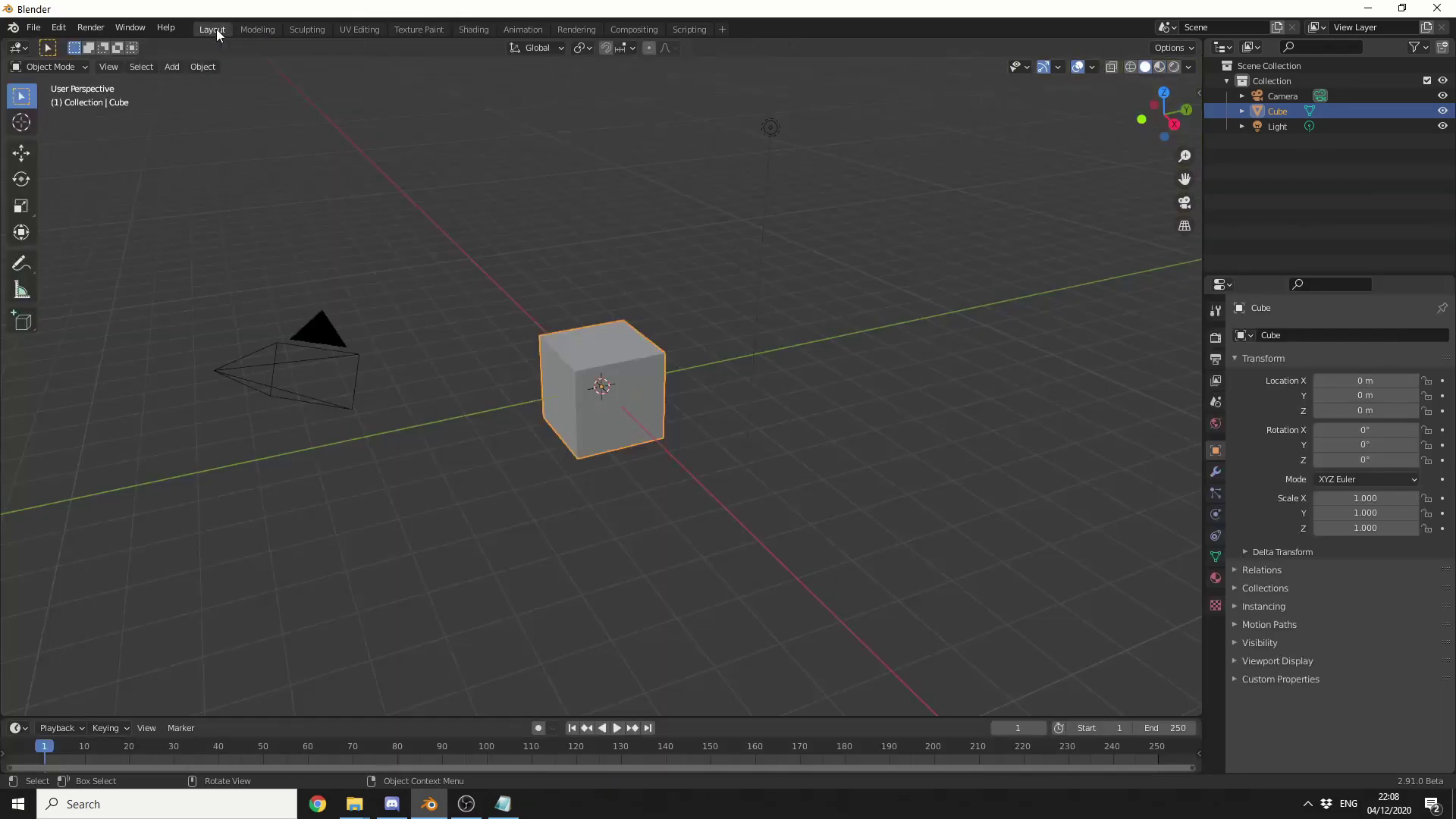
click(1160, 66)
click(1097, 66)
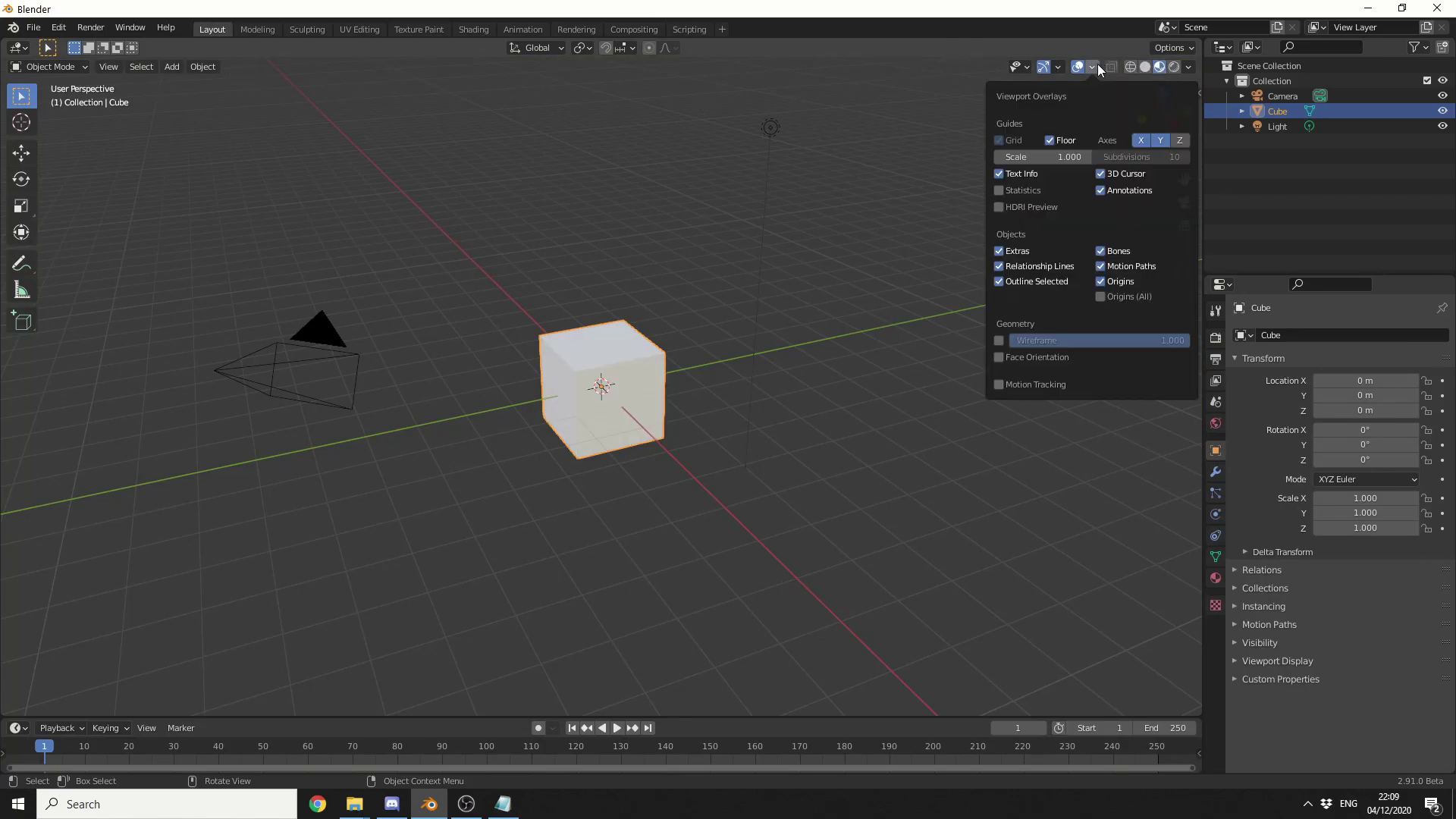
click(1043, 205)
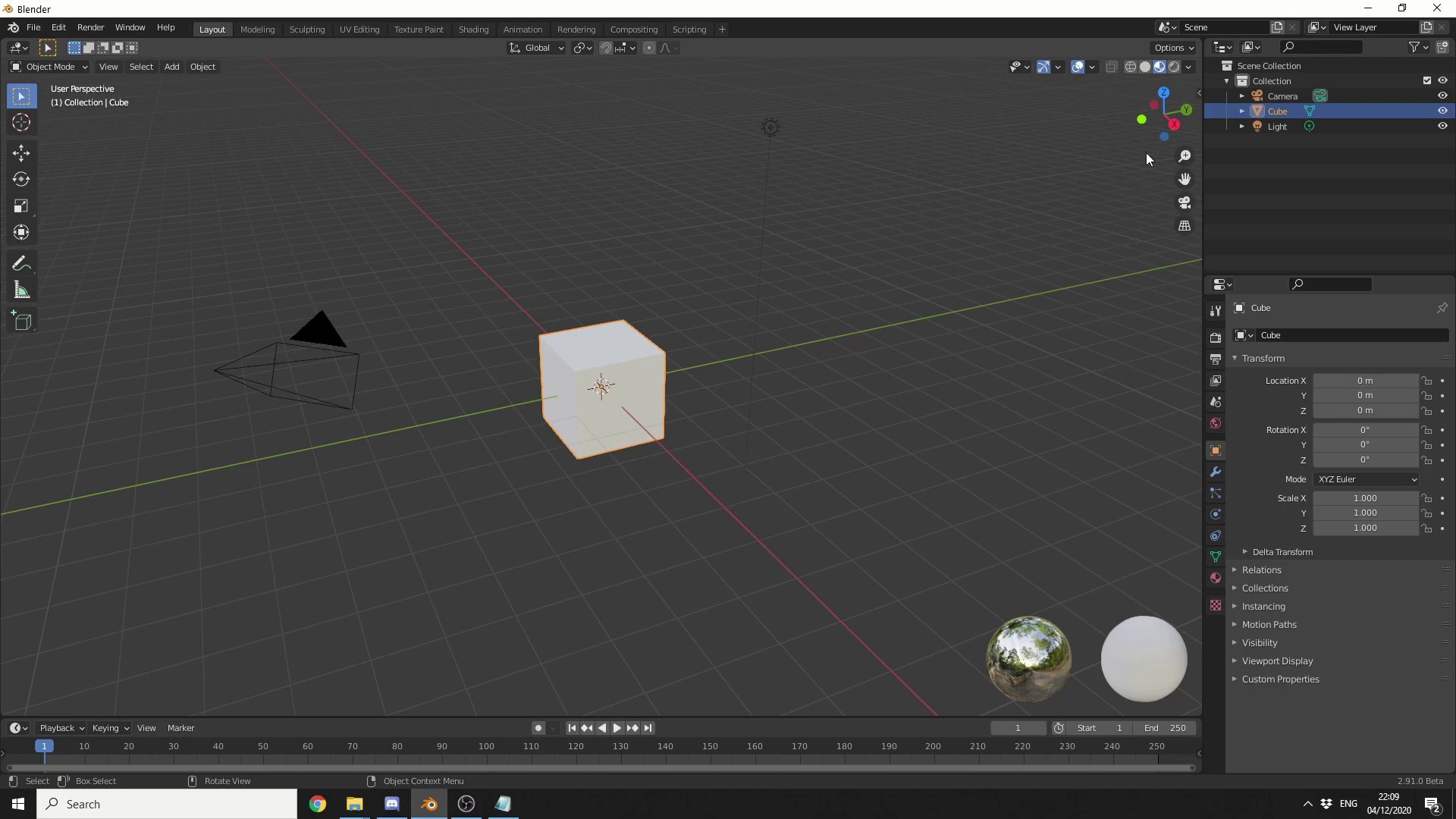
Enable Scene Lights and Scene World for Material Preview, and return the viewport to Solid shading.
click(1189, 66)
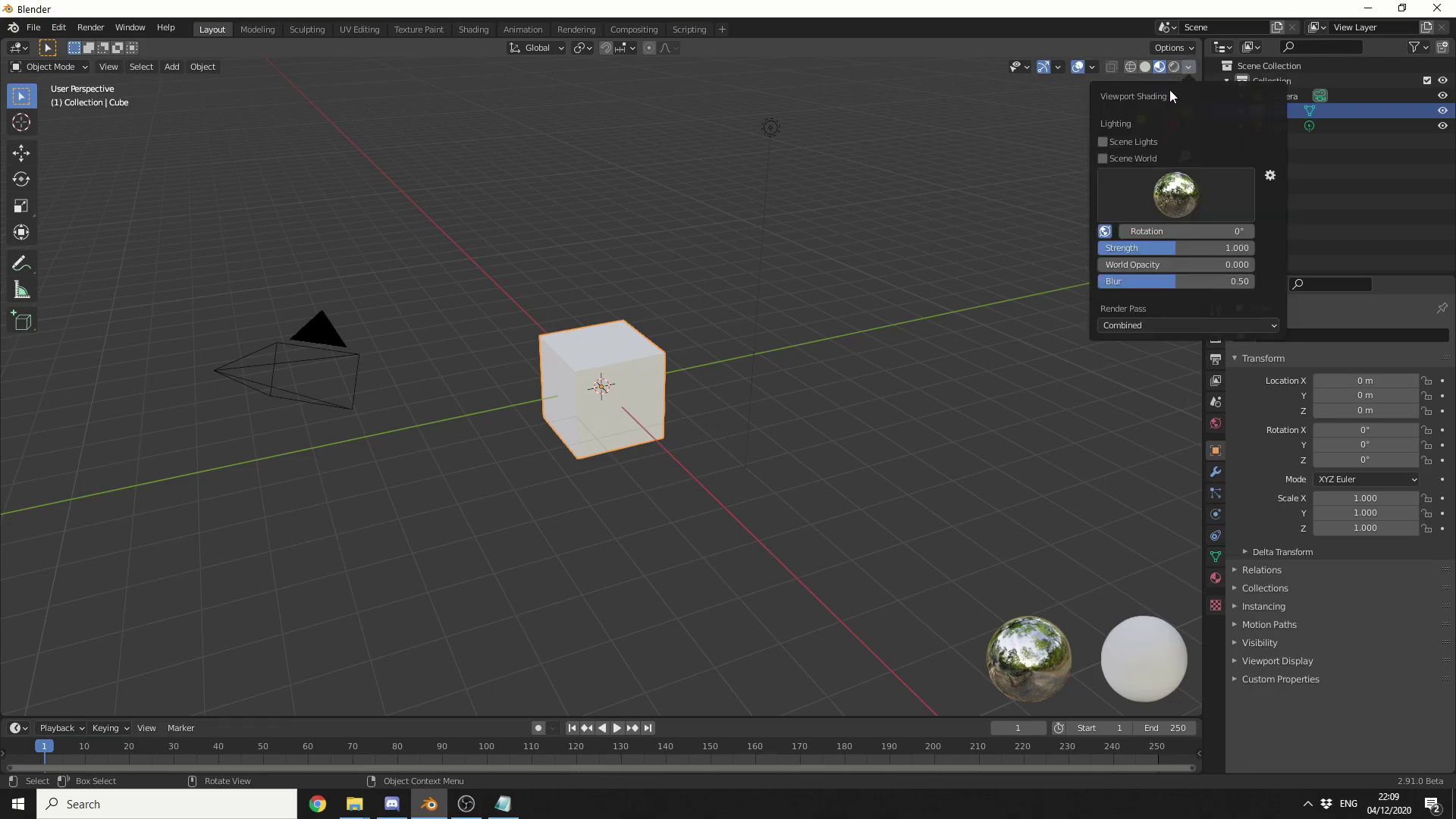
click(1129, 141)
click(1124, 158)
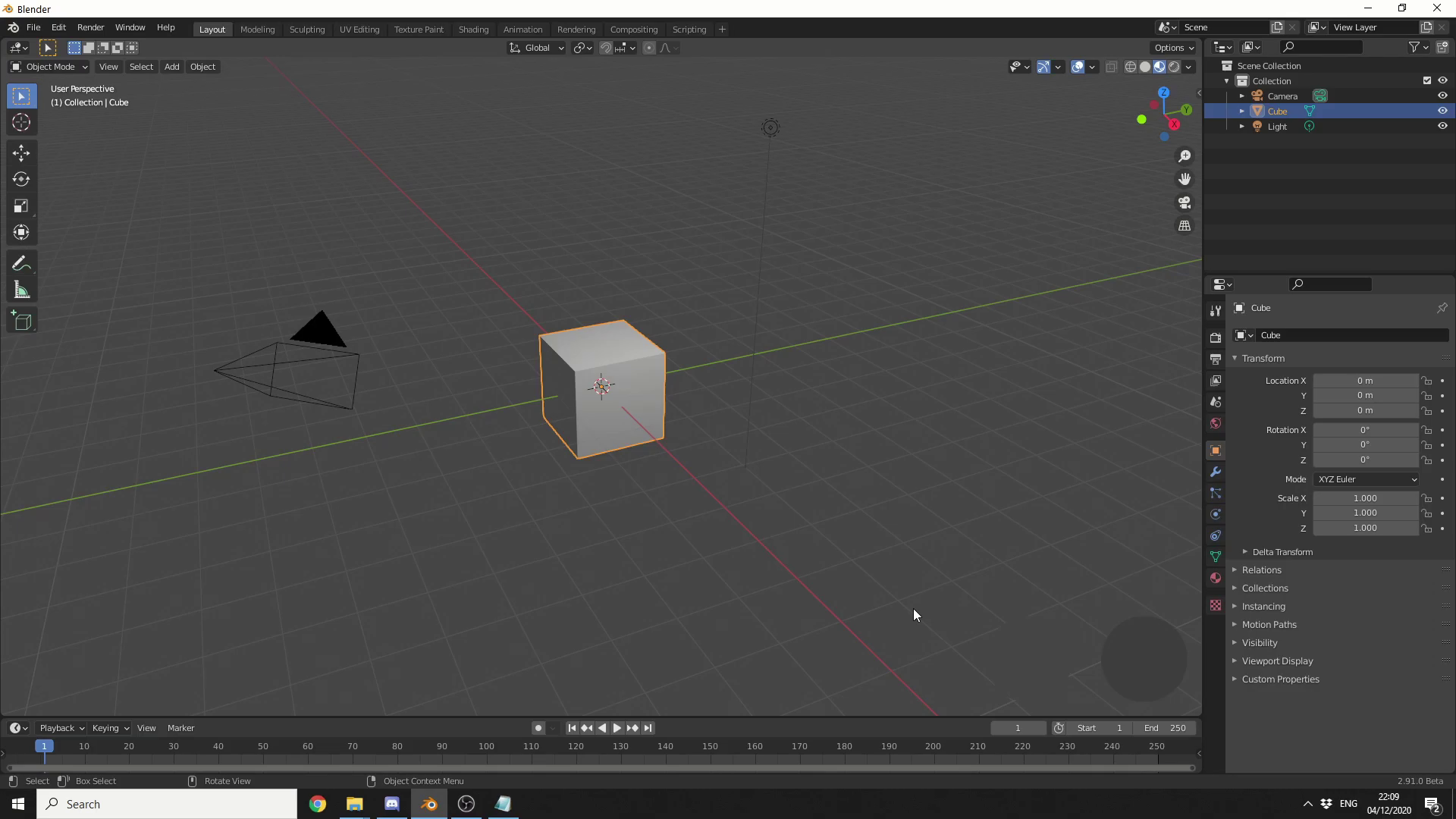
key(z)
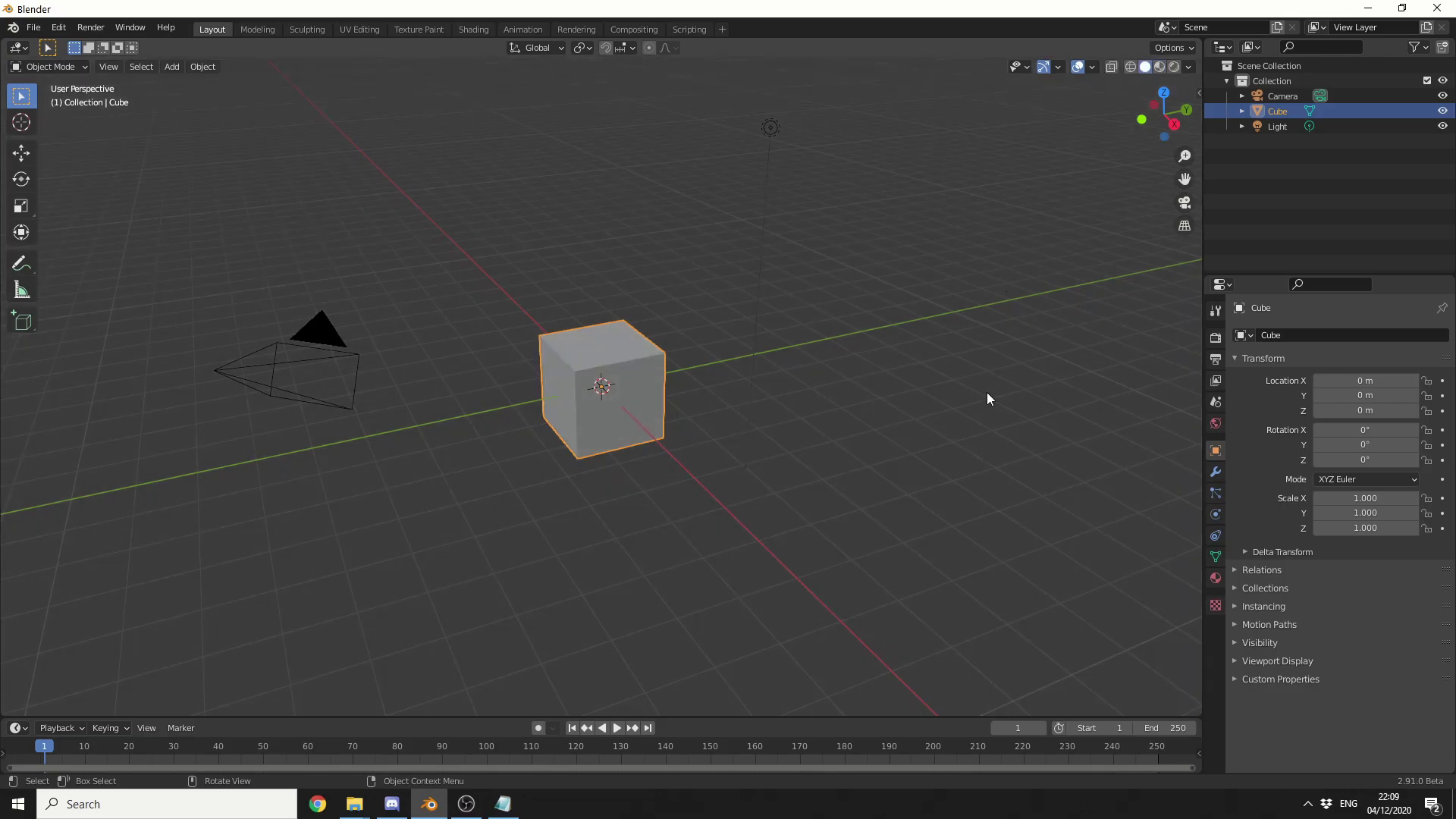
Move the cube along Y to about 1.78 m and rotate it to about 16.3°, -1.4°, -33.8°, leaving it deselected.
click(22, 153)
mouse_move(656, 376)
mouse_down()
mouse_move(729, 361)
mouse_move(652, 388)
mouse_up()
click(22, 179)
click(848, 435)
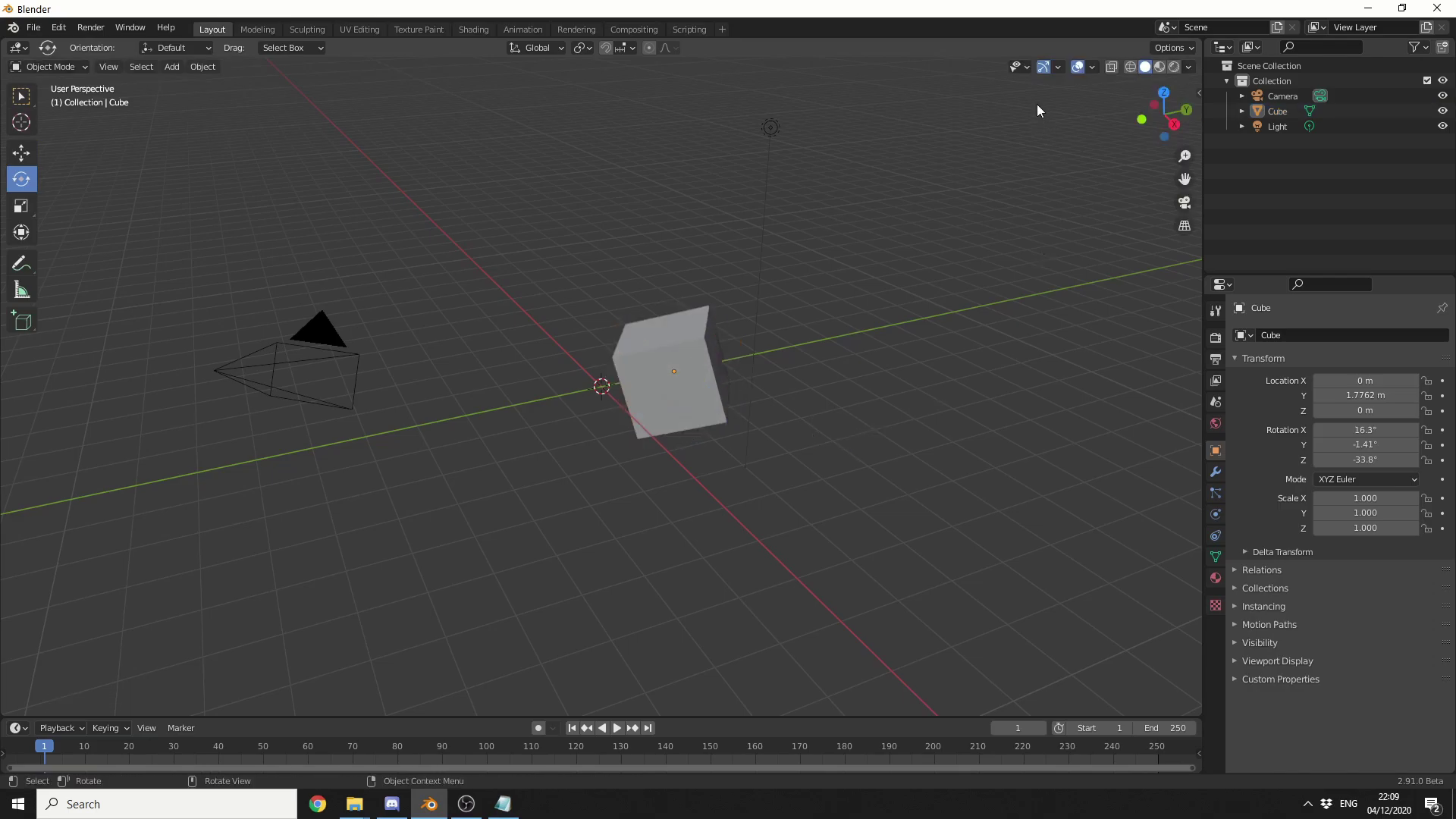
Show the Move, Rotate and Scale object gizmos with the Select Box tool, and move the cube along Y to about -0.4 m.
click(1060, 67)
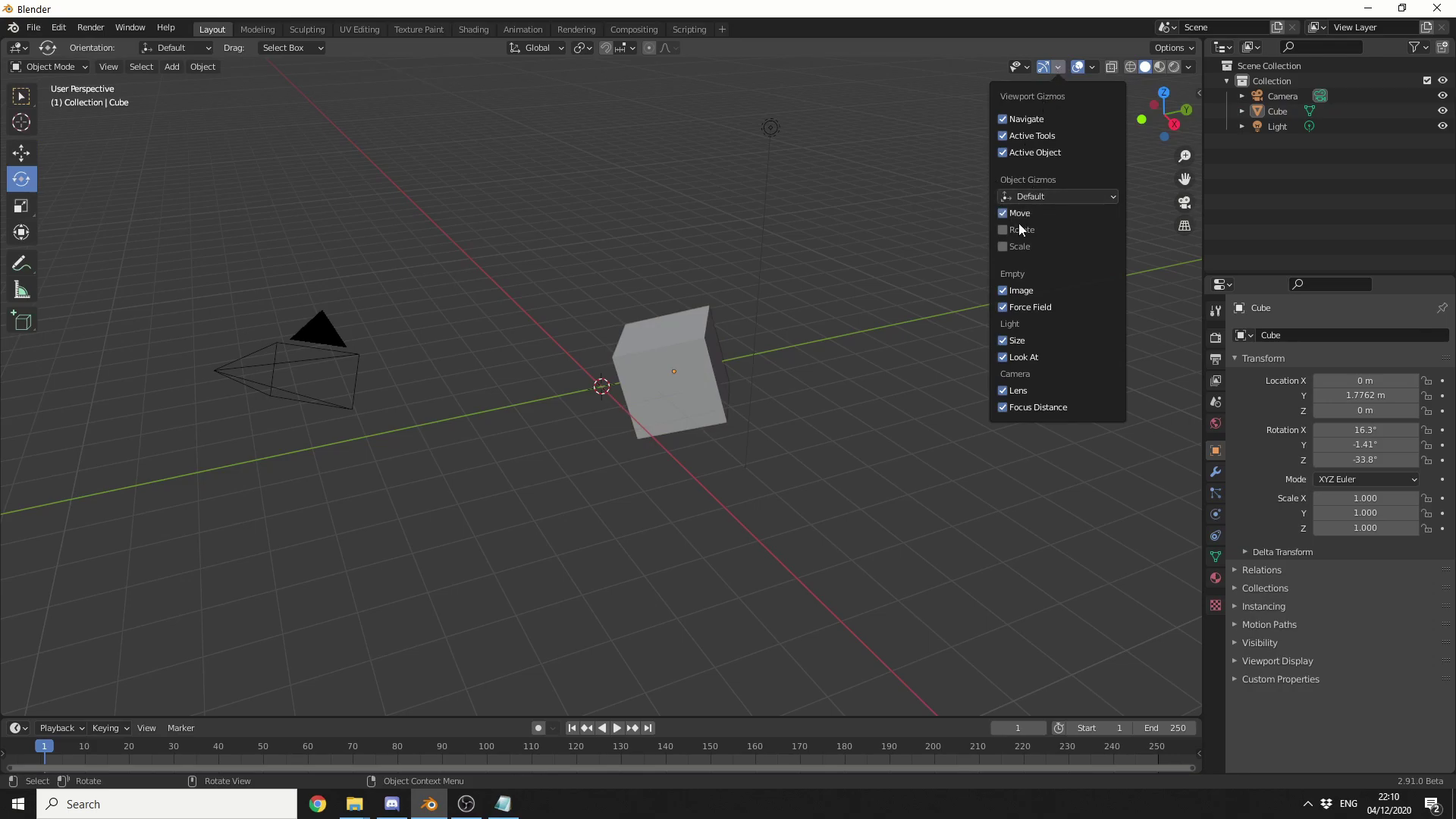
click(671, 376)
key(w)
click(766, 599)
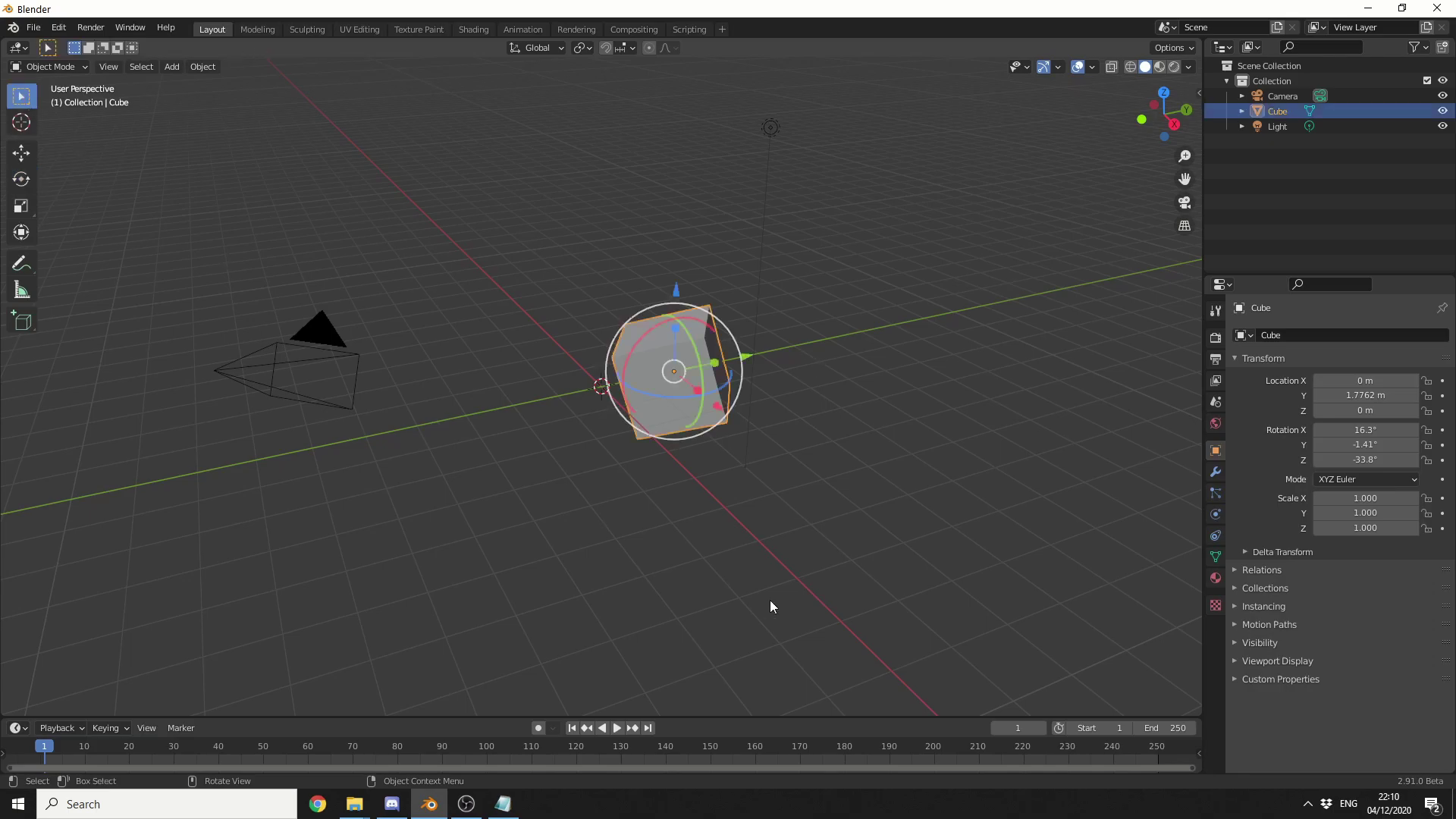
click(679, 401)
drag(757, 355, 670, 374)
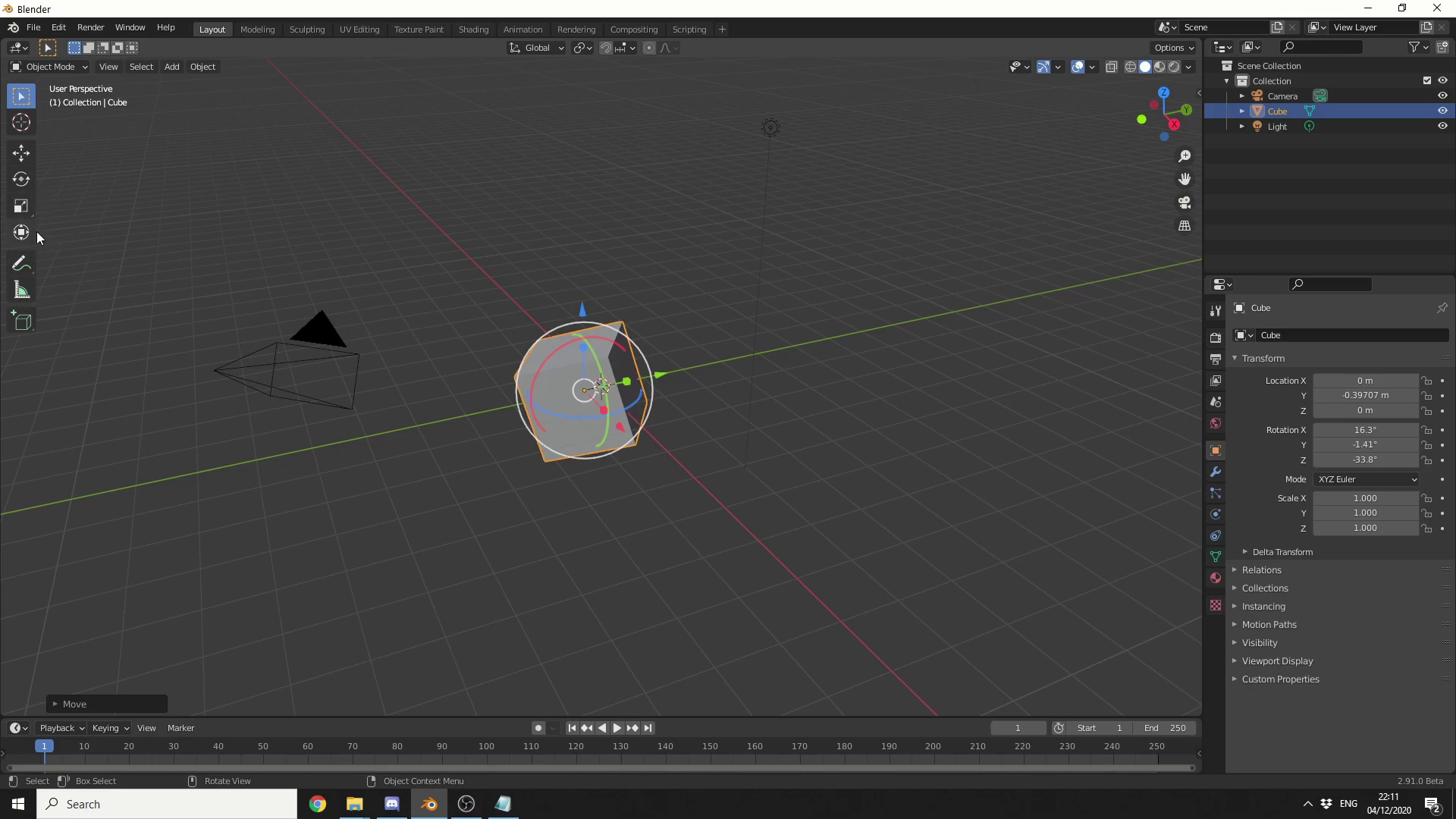
Widen the viewport toolbar to show the tool names, shrink it back to a single icon column, and deselect the cube.
drag(35, 248, 142, 250)
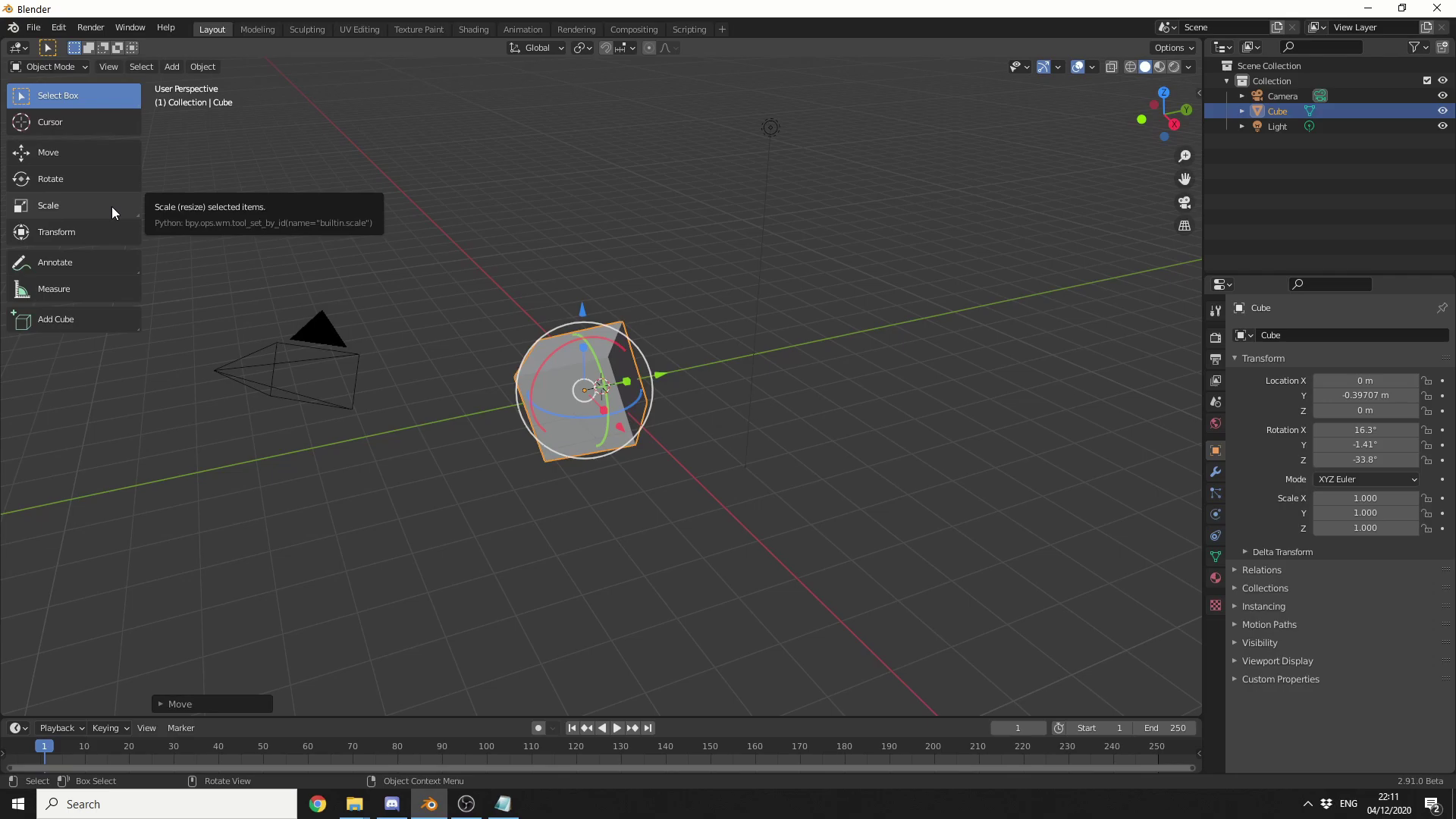
drag(141, 200, 38, 198)
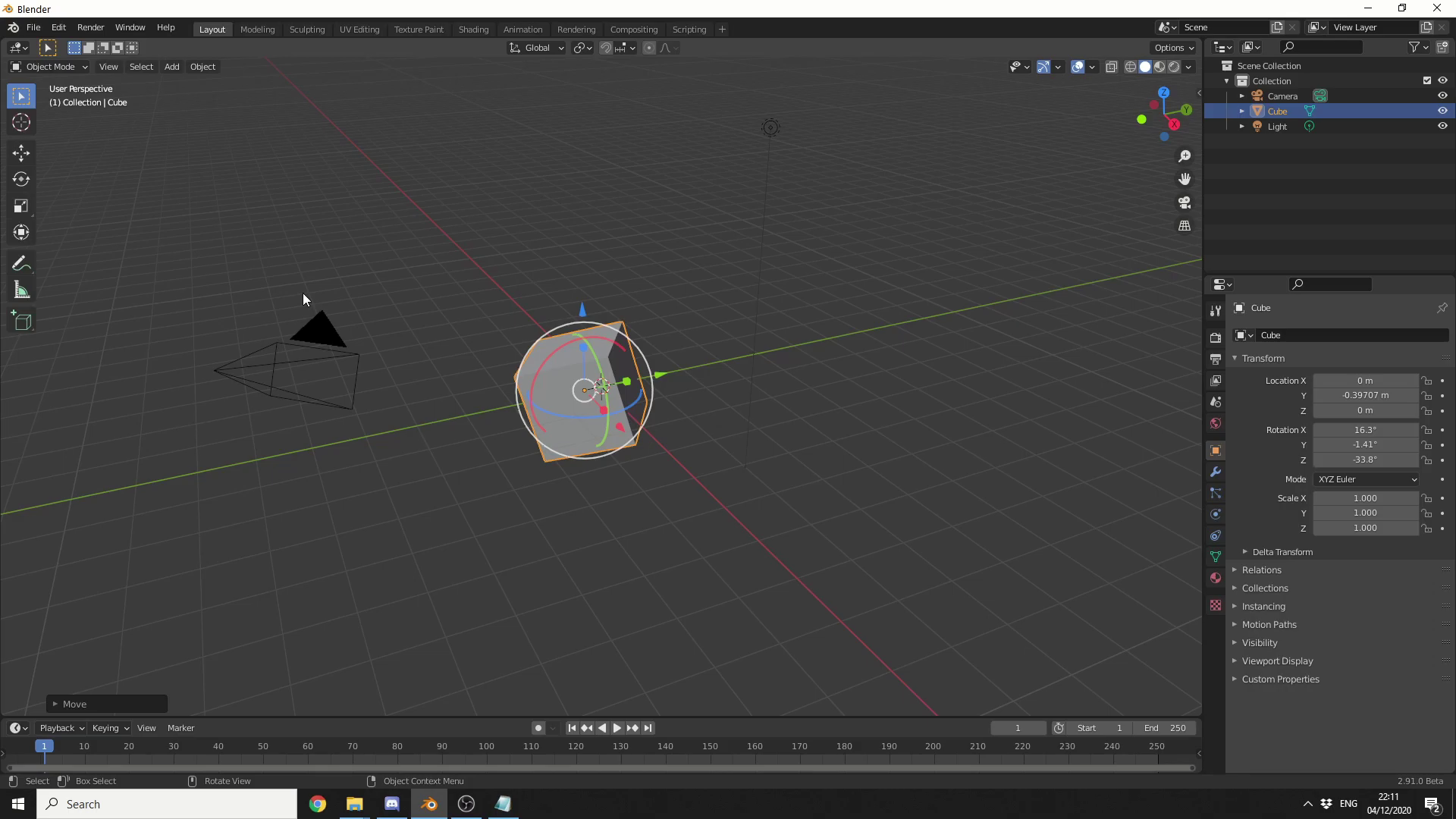
click(436, 642)
Enlarge the timeline area, toggle it maximized and back, and toggle it fullscreen and back.
drag(576, 717, 744, 534)
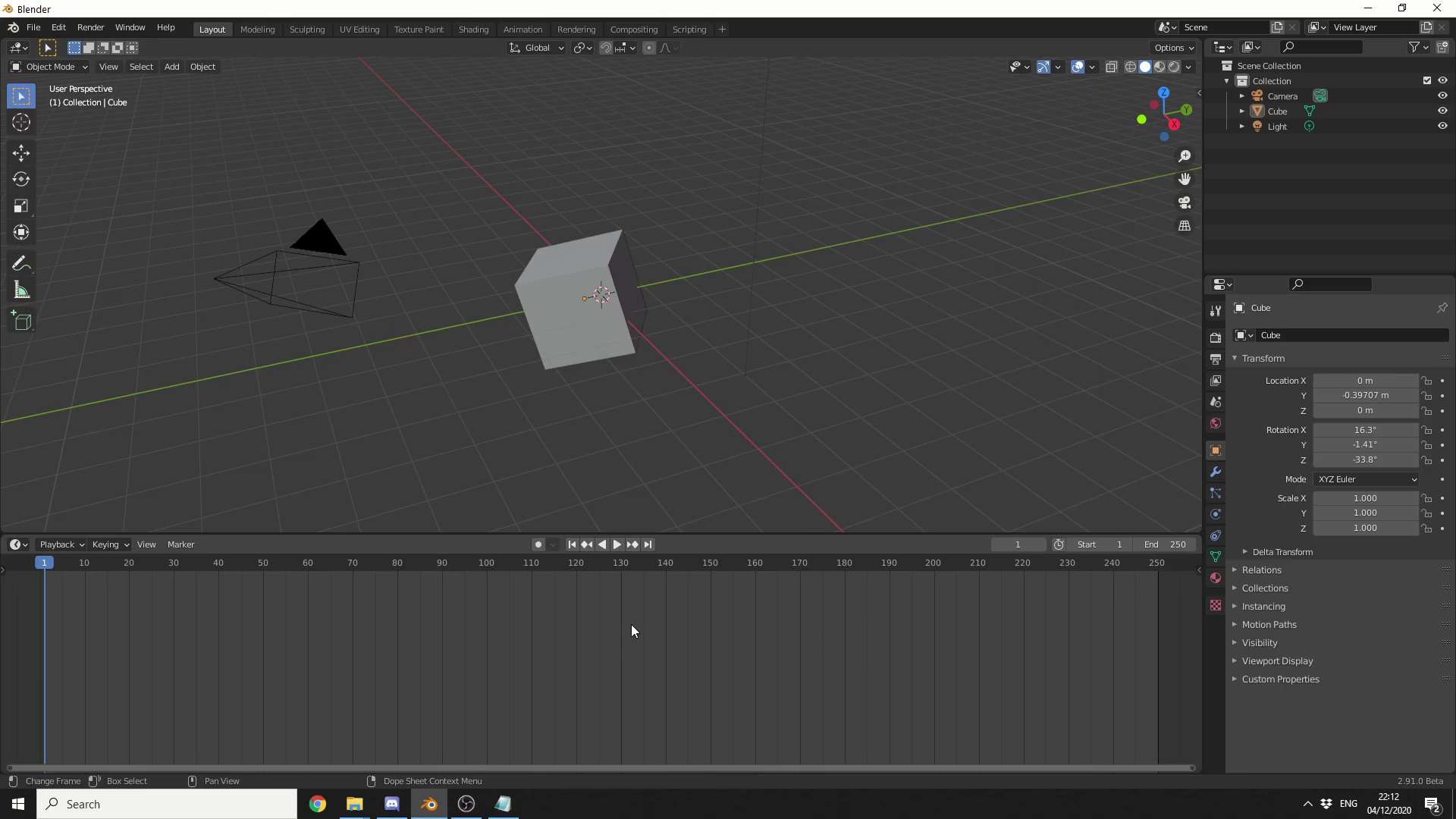
key(ctrl+space)
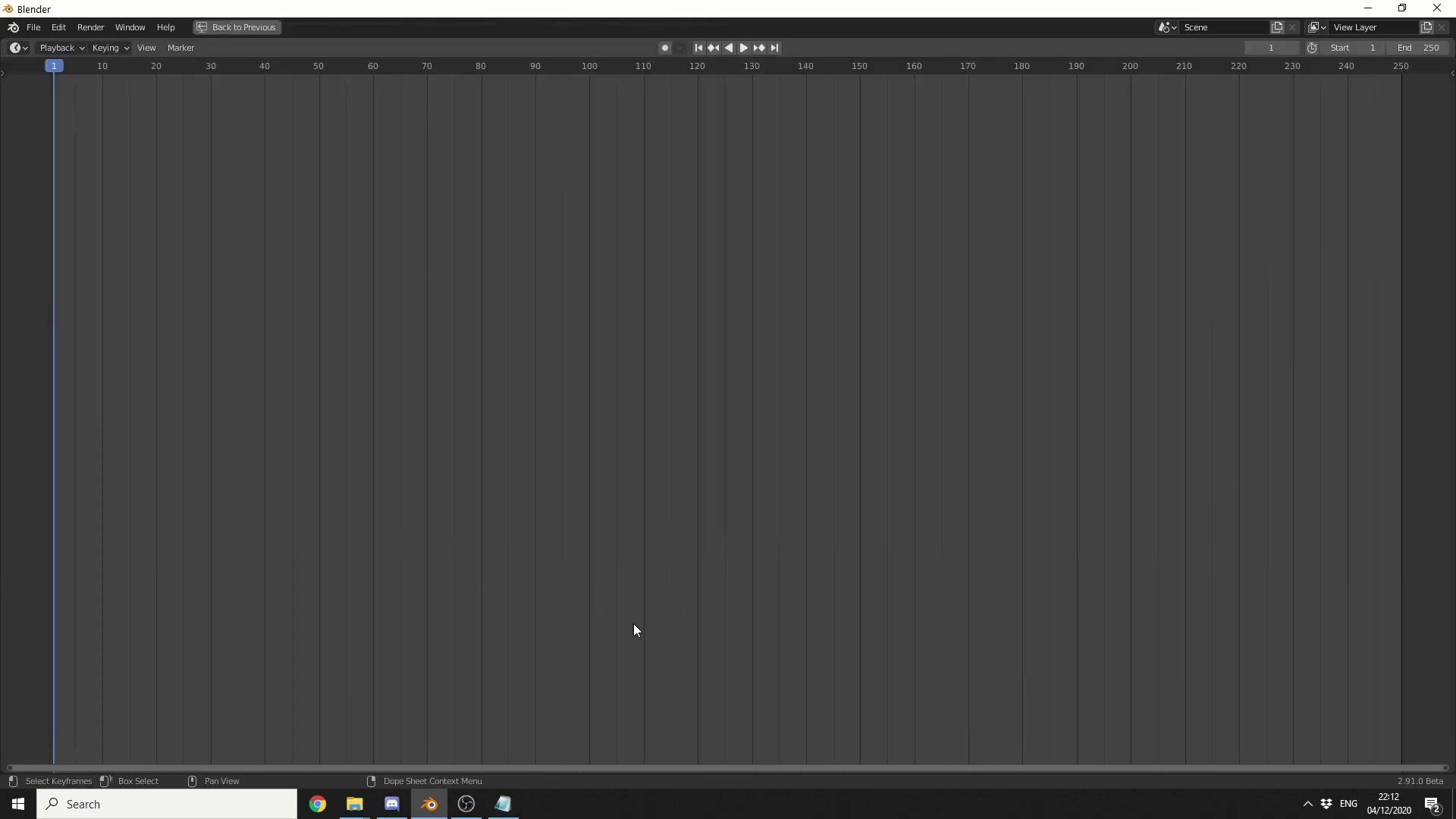
key(ctrl)
key(ctrl+space)
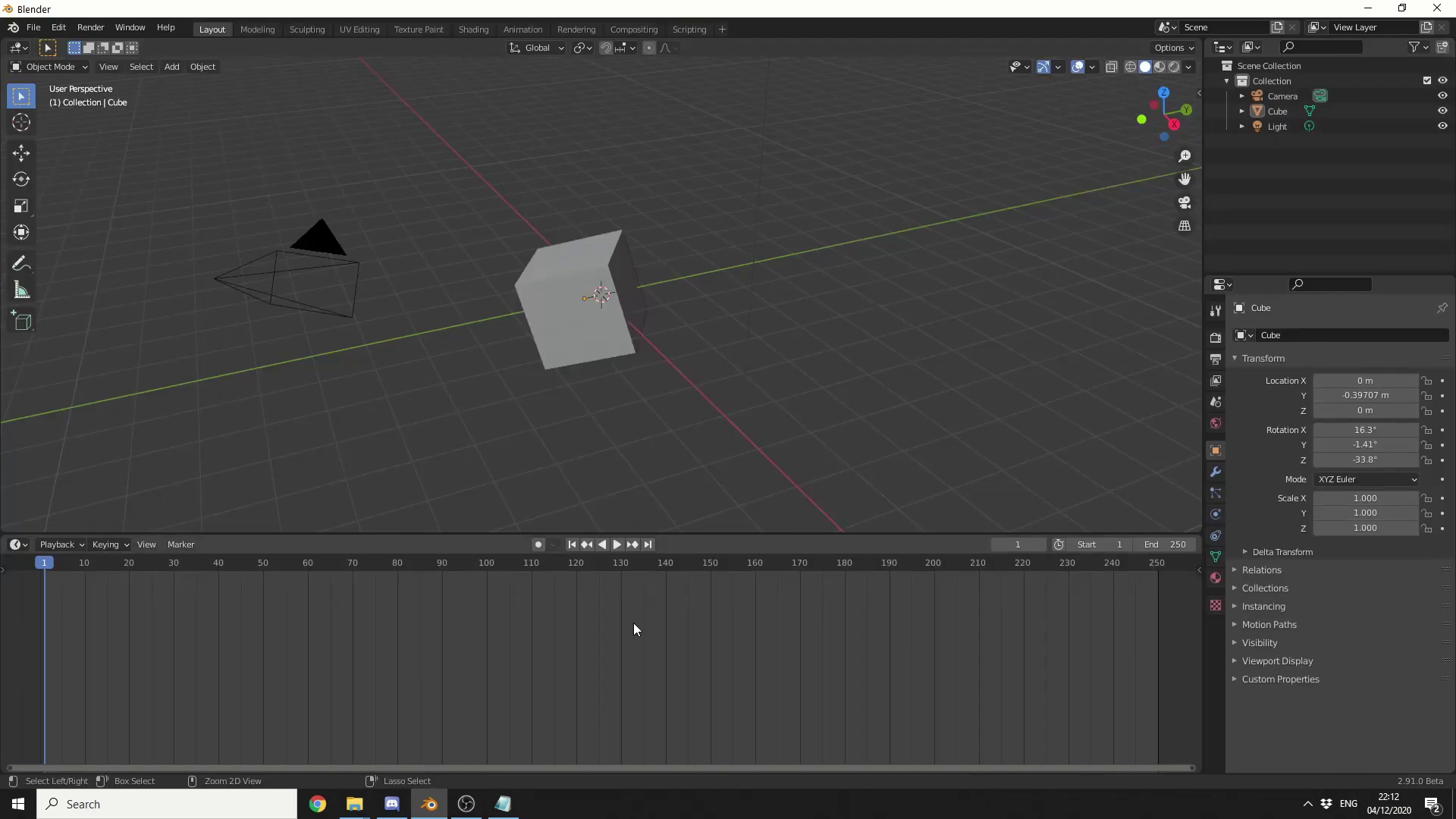
key(ctrl+alt+space)
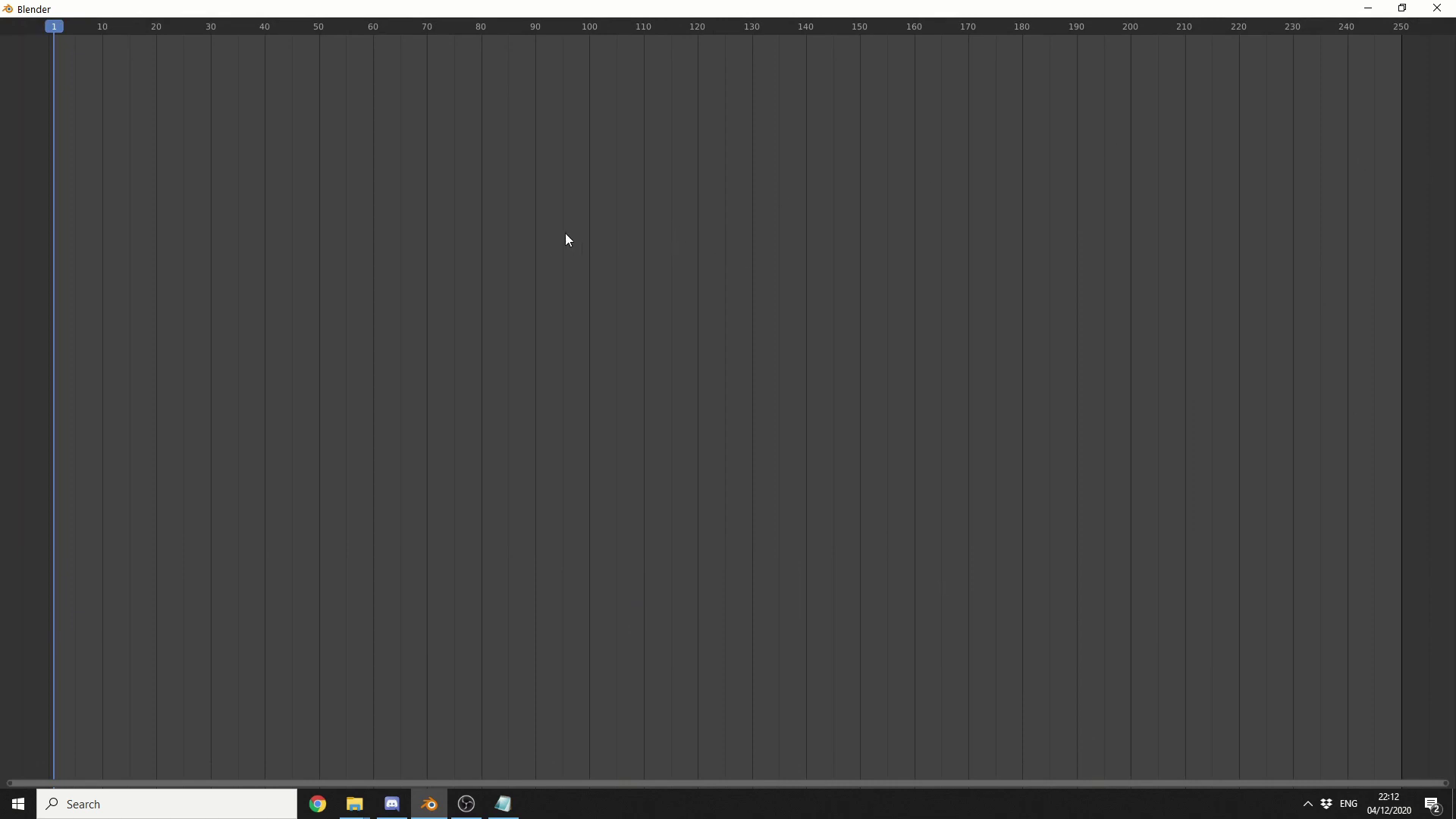
key(ctrl+alt+space)
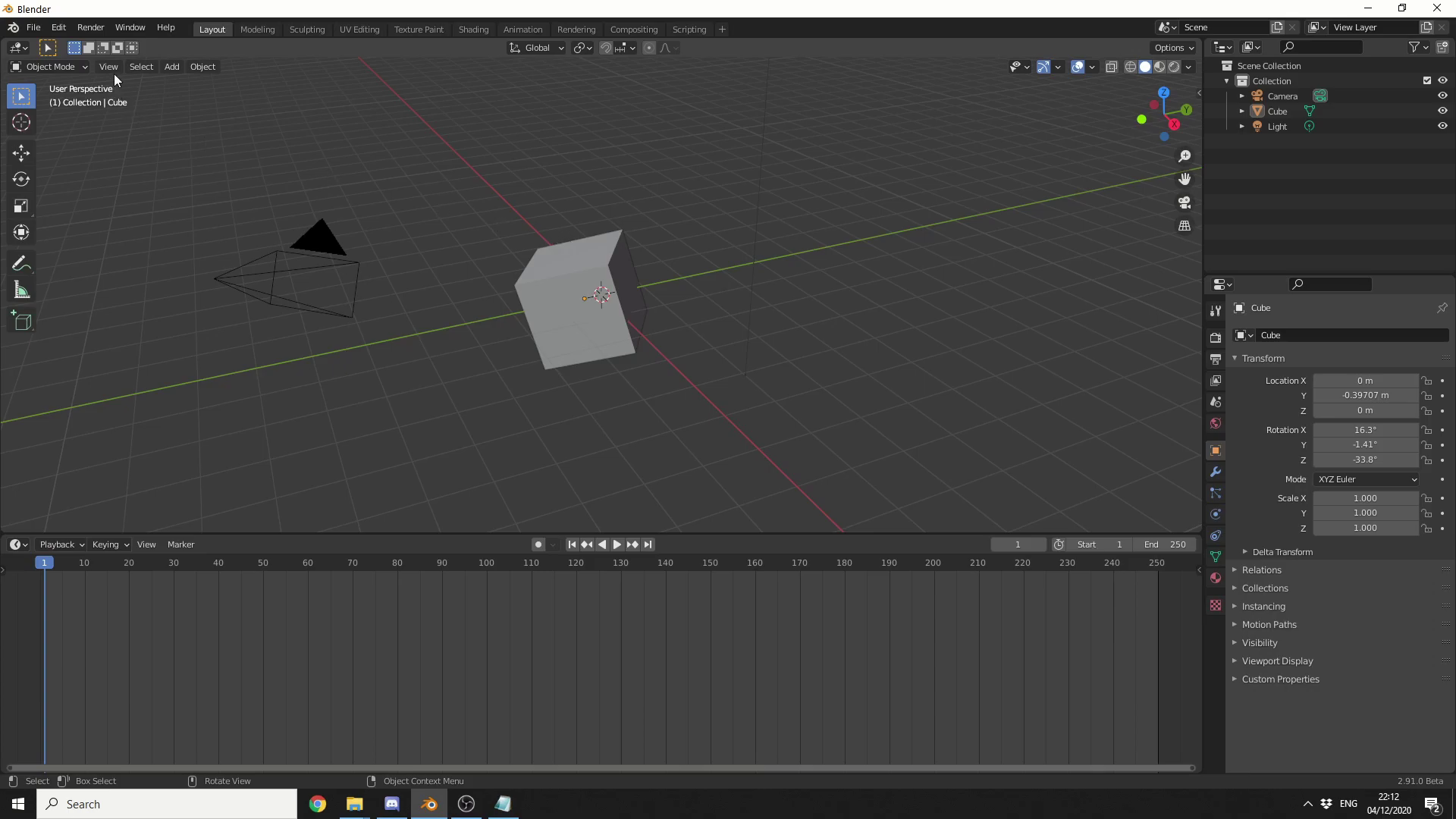
Open a new window, change its 3D viewport to the Graph Editor, and return to the main window.
click(131, 30)
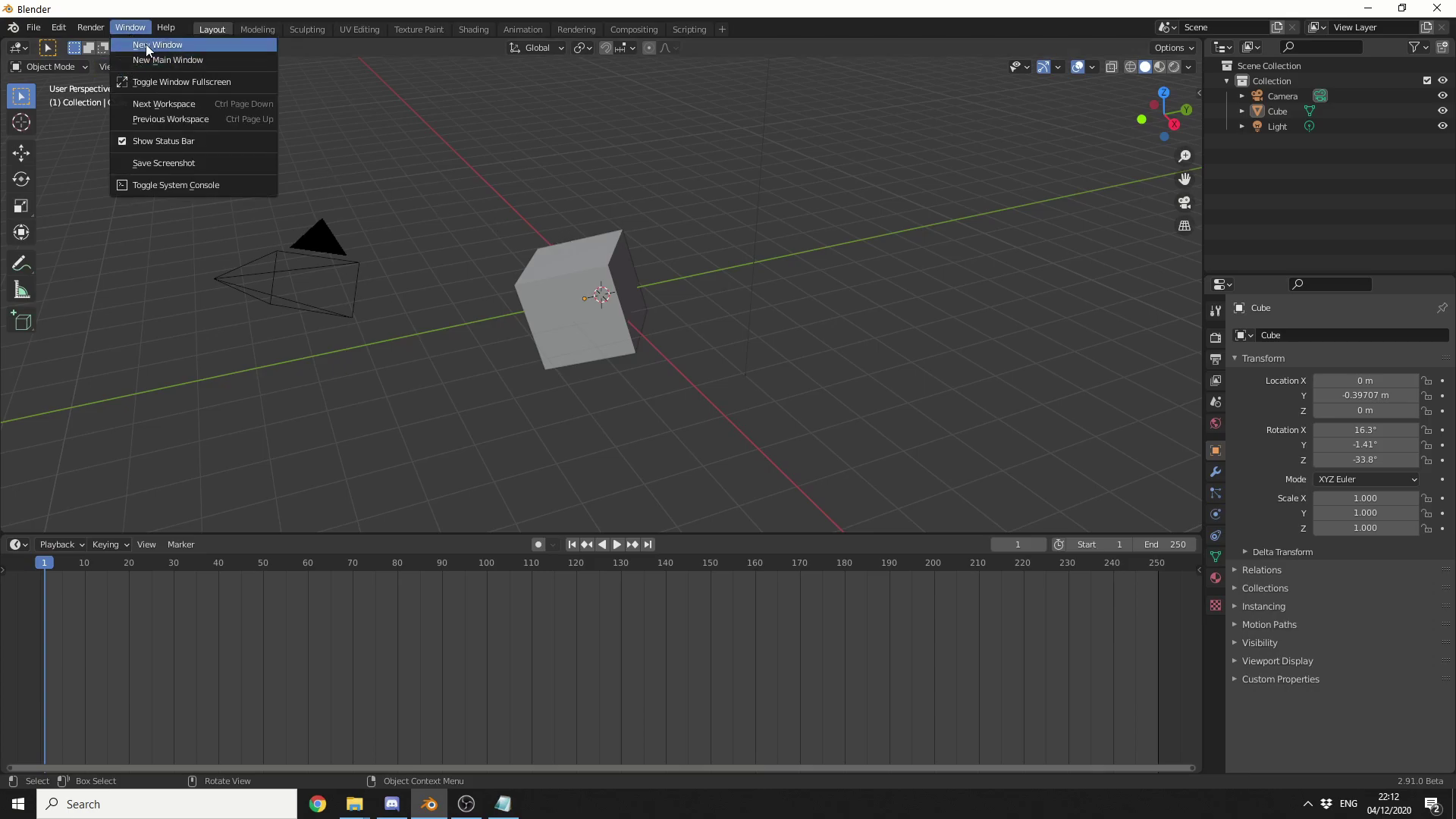
click(148, 46)
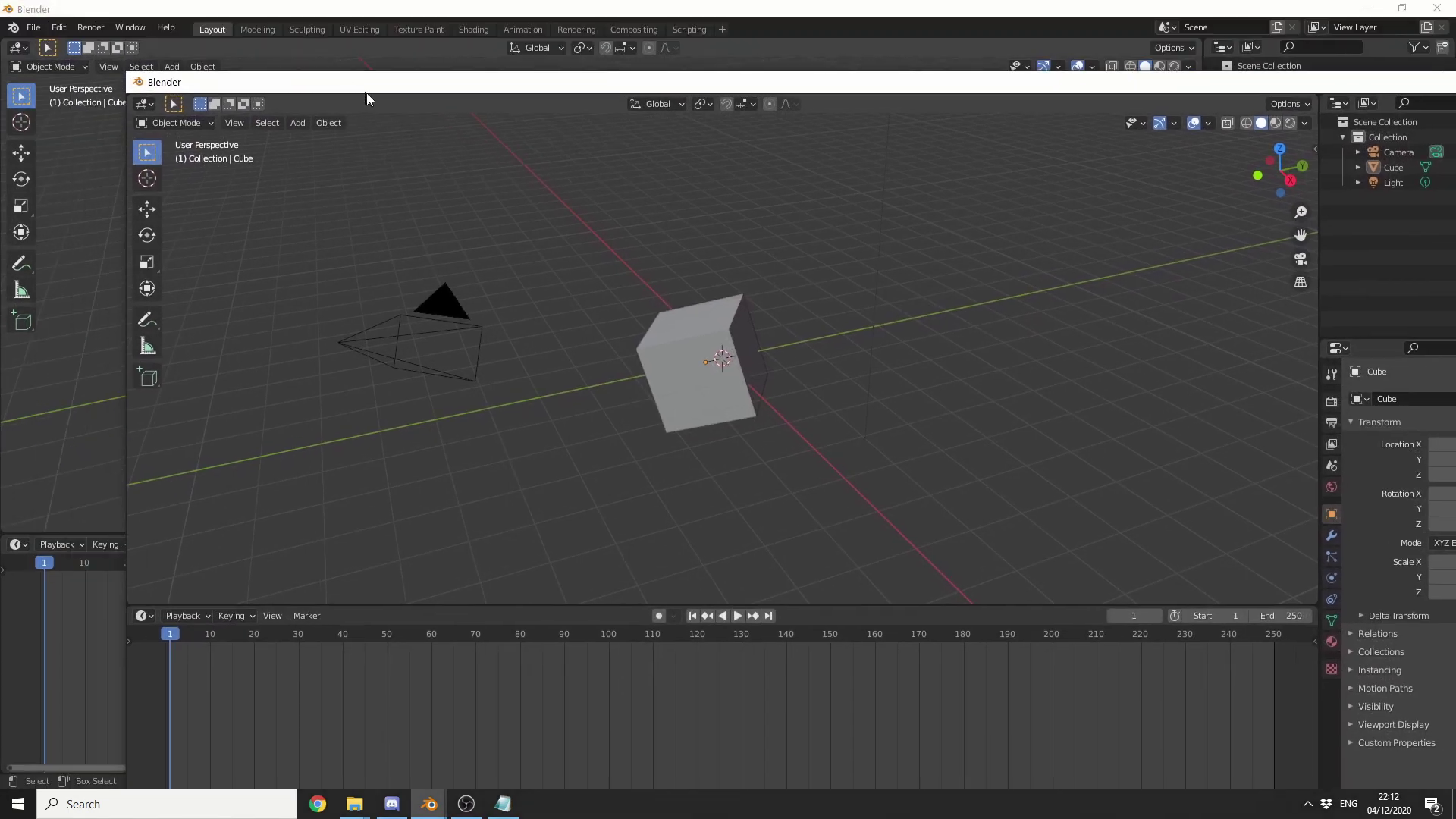
click(150, 106)
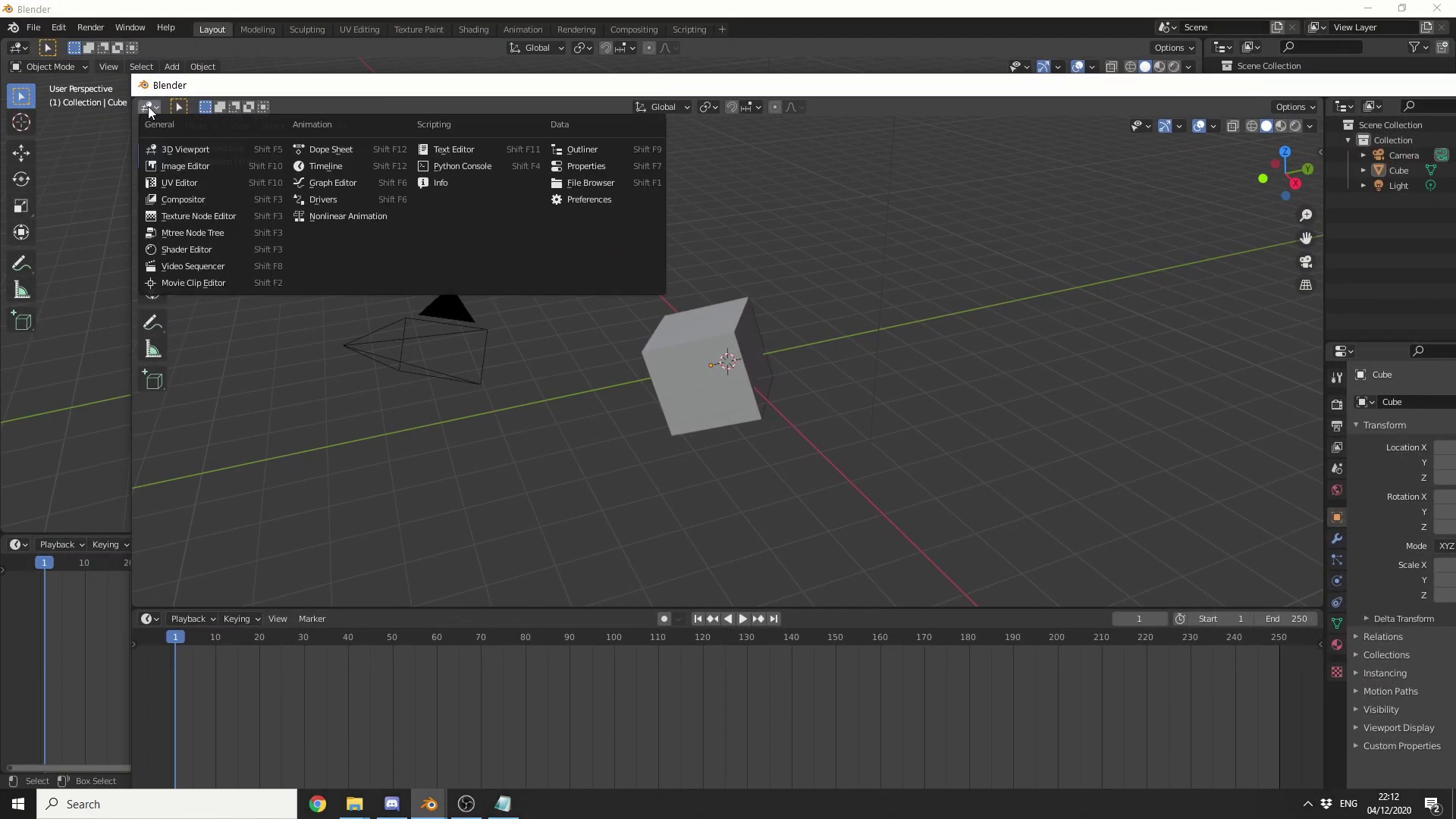
click(333, 183)
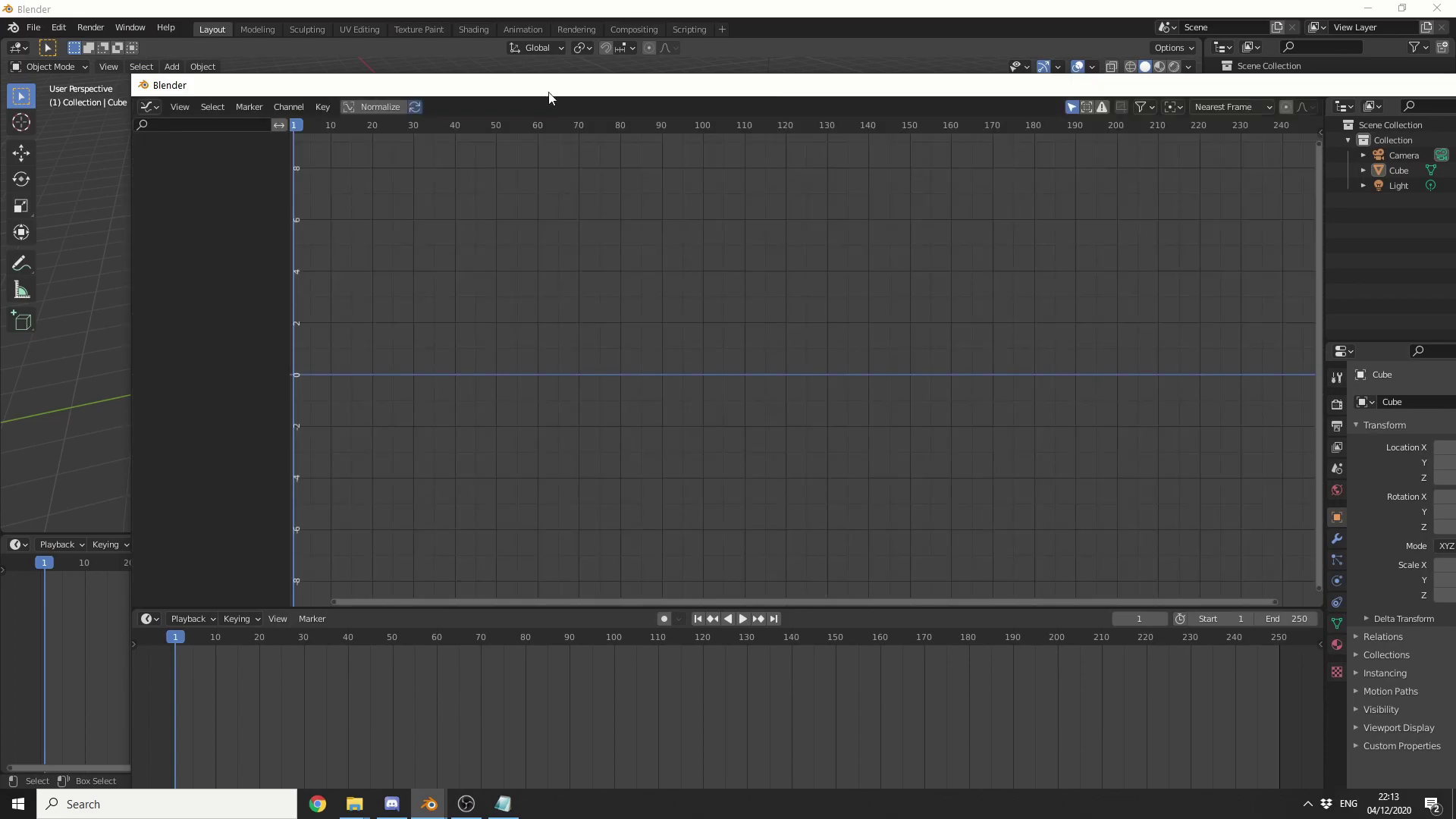
drag(553, 91, 436, 131)
key(alt+Tab)
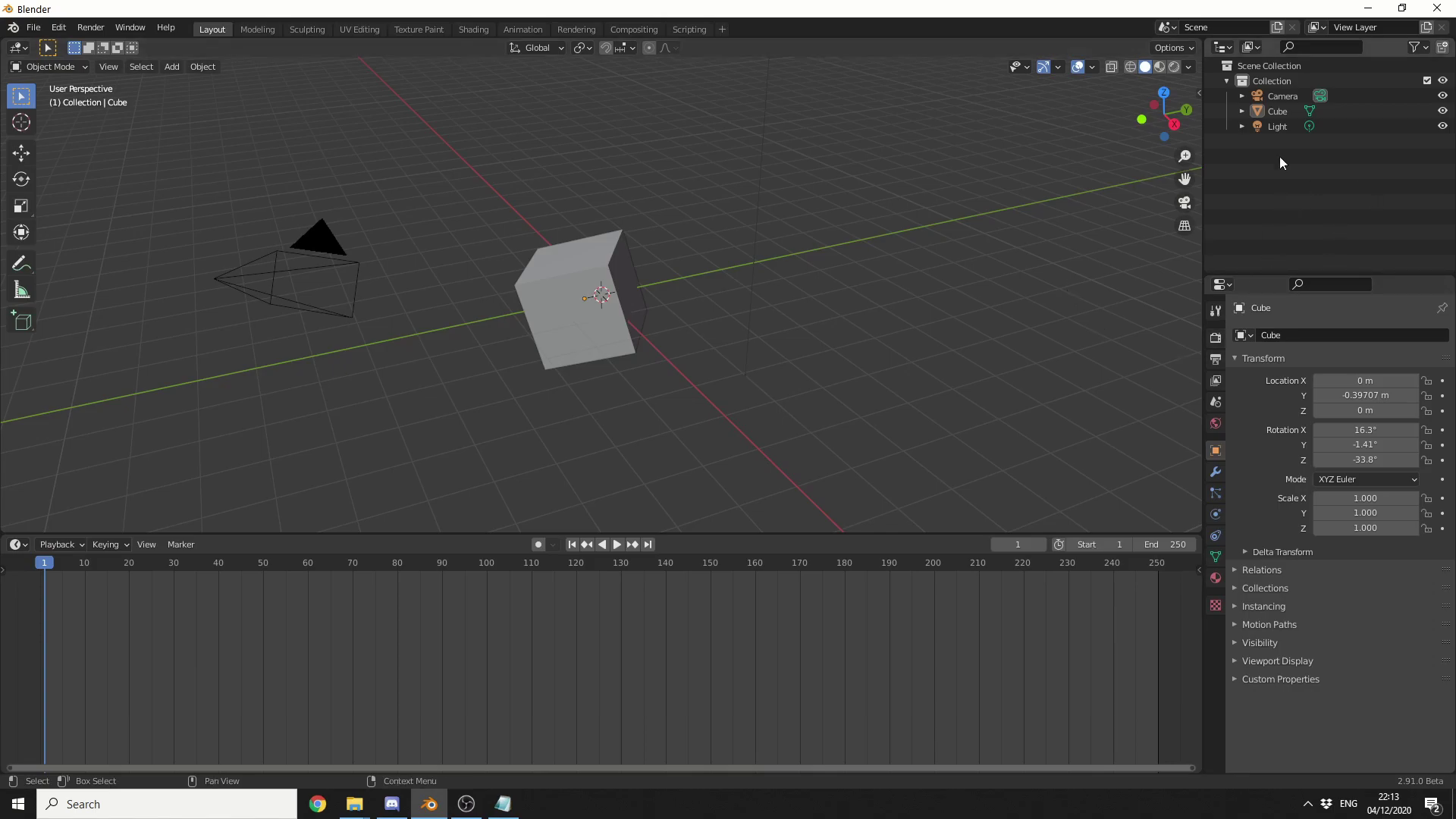
Duplicate the outliner area into a new window, reposition it over the viewport, and return to the main window.
right_click(1250, 171)
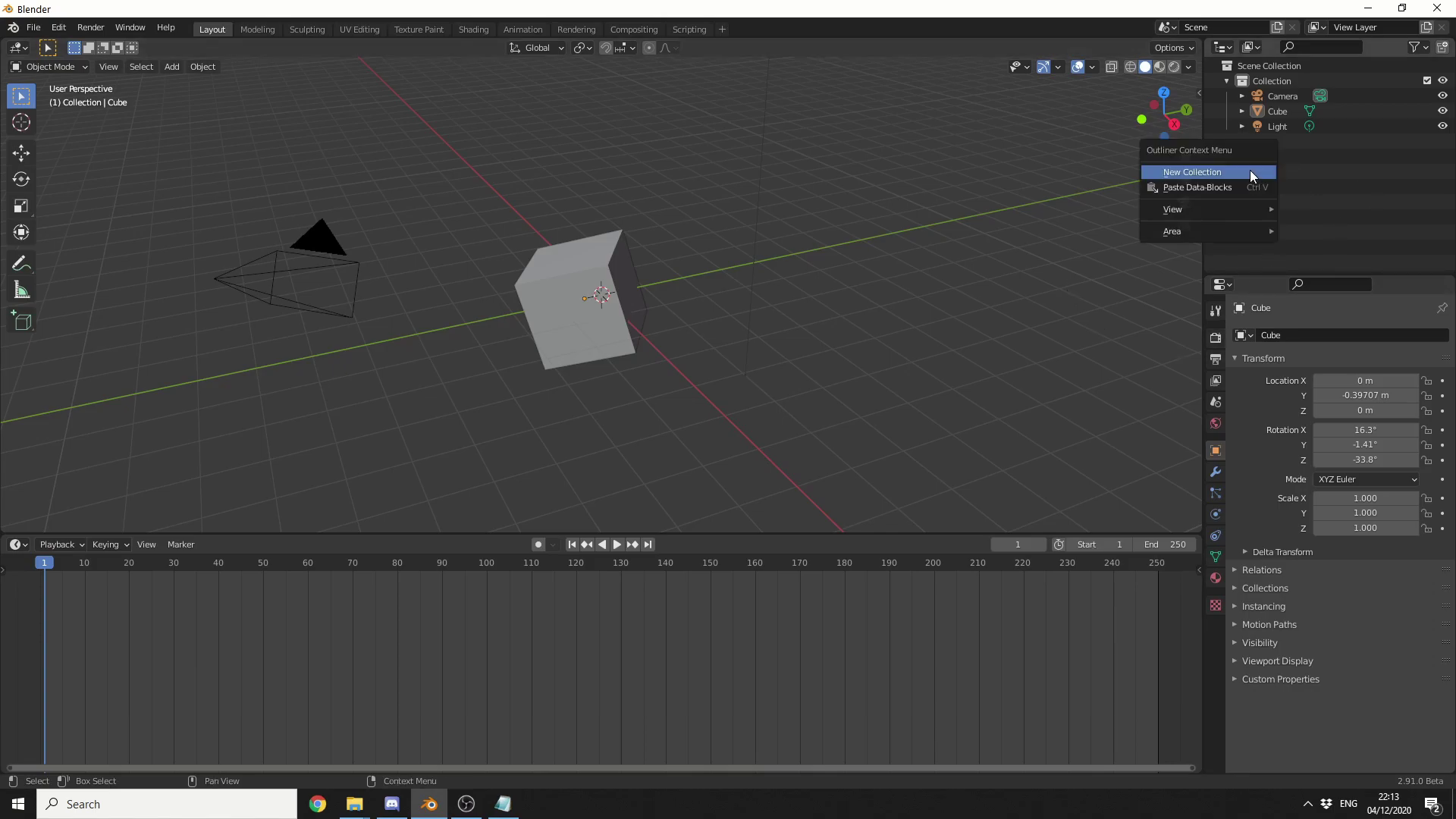
mouse_move(1246, 228)
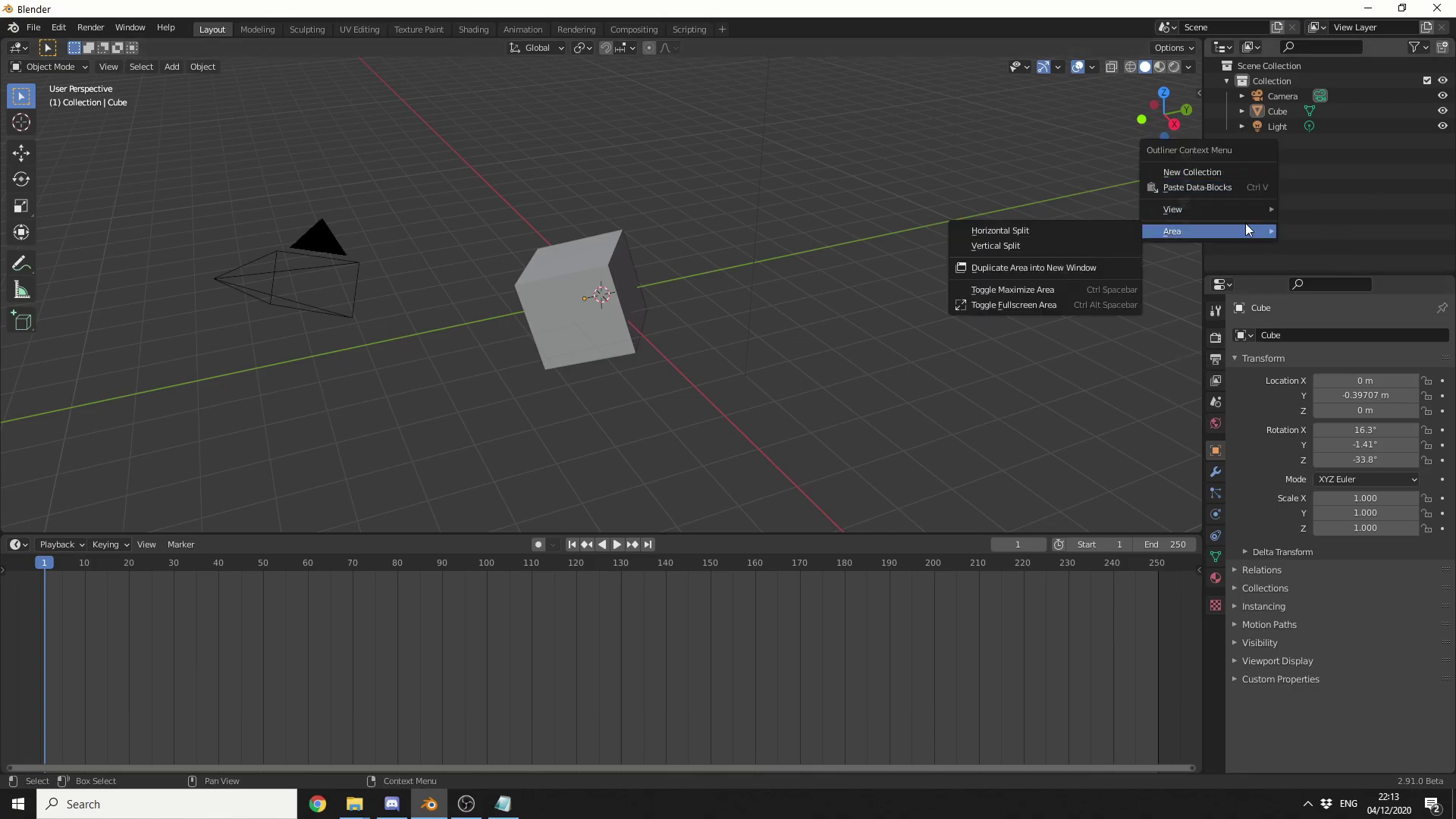
click(1071, 269)
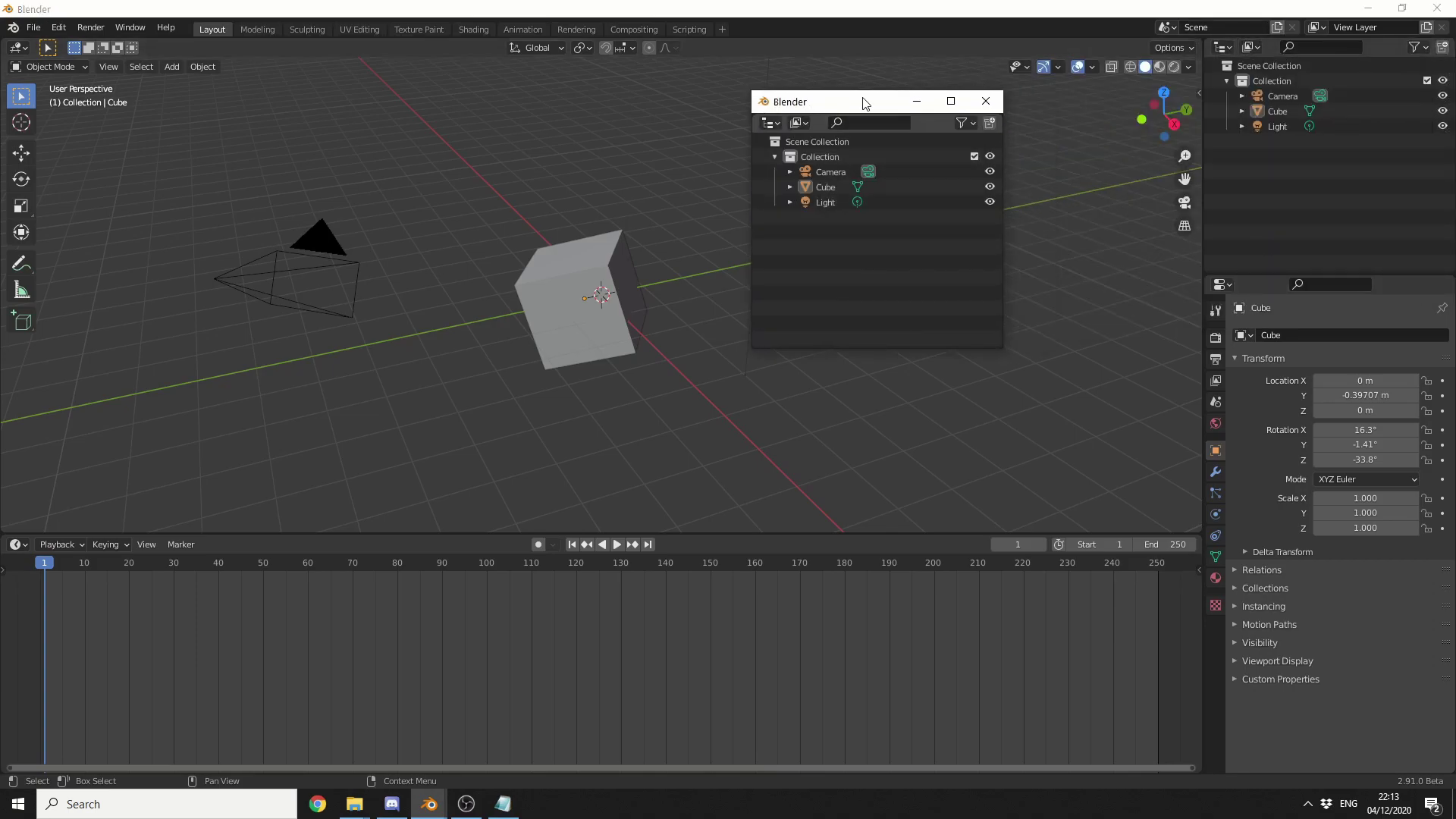
drag(867, 102, 877, 240)
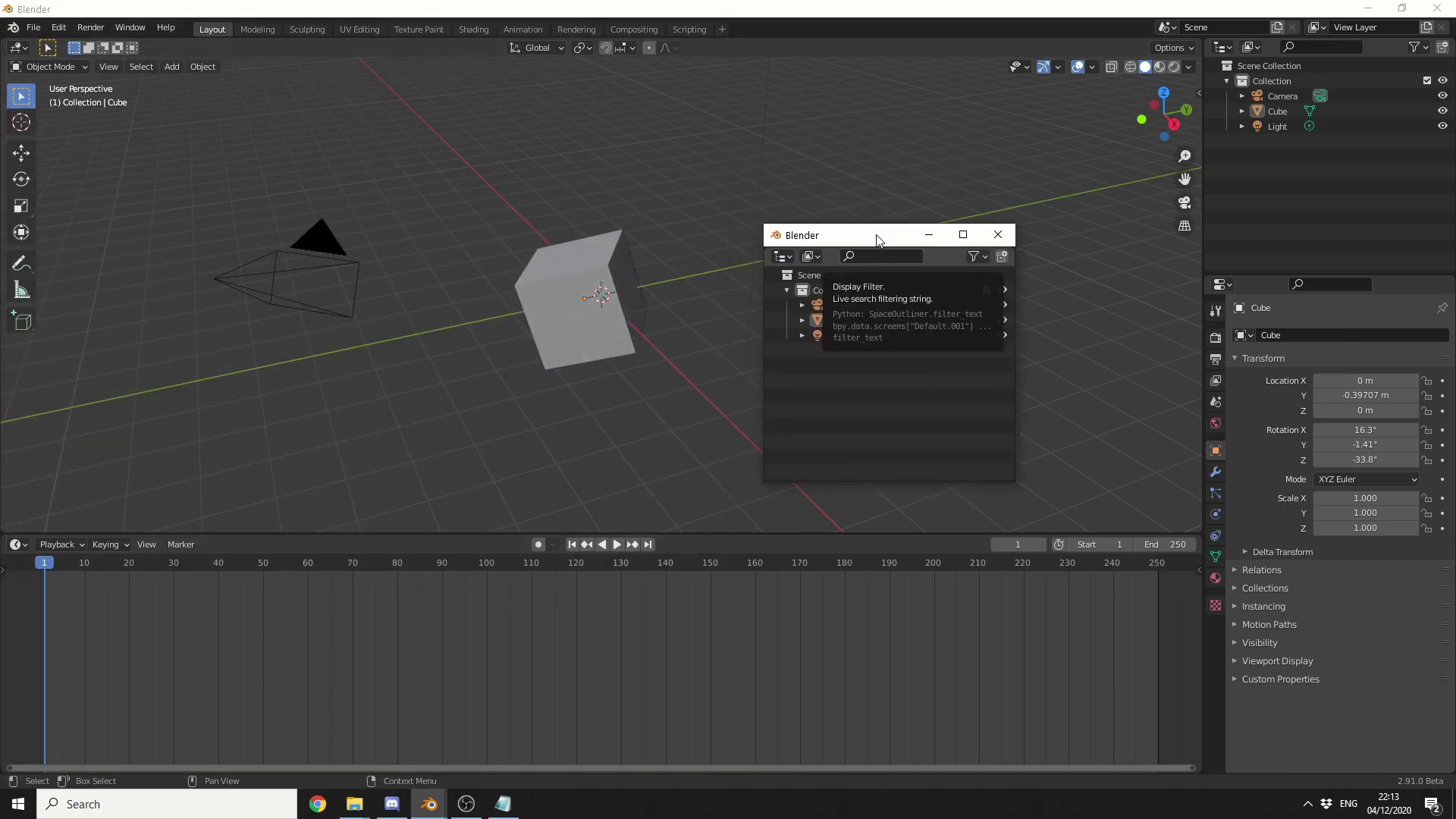
click(529, 171)
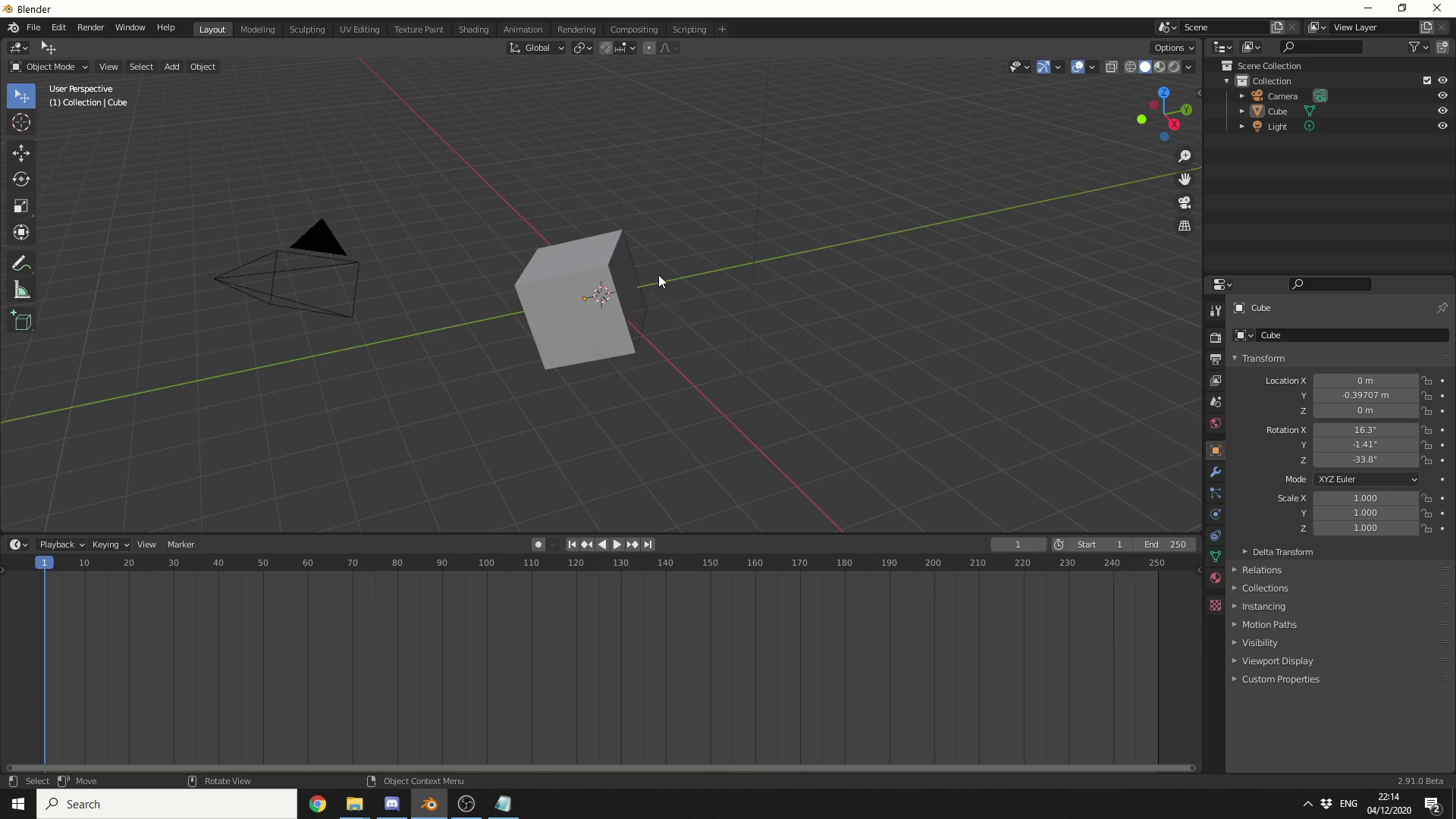
Cycle through the viewport's selection tools and finish on Select Box.
key(w)
key(w)
key(w)
key(w)
key(w)
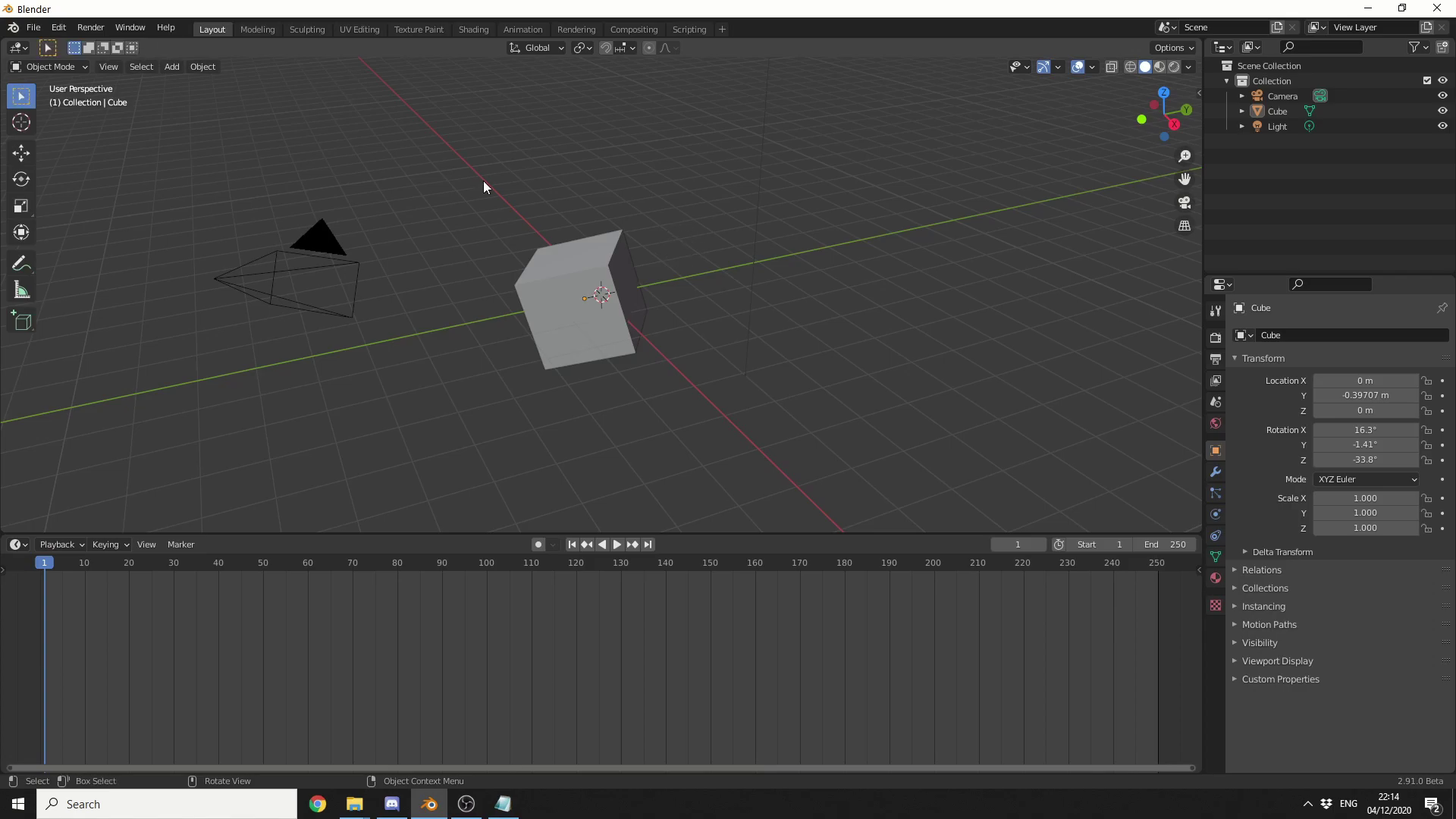
Box-select the cube, cycle through circle select to lasso select, and lasso an empty area of the viewport to deselect it.
drag(465, 158, 875, 459)
key(w)
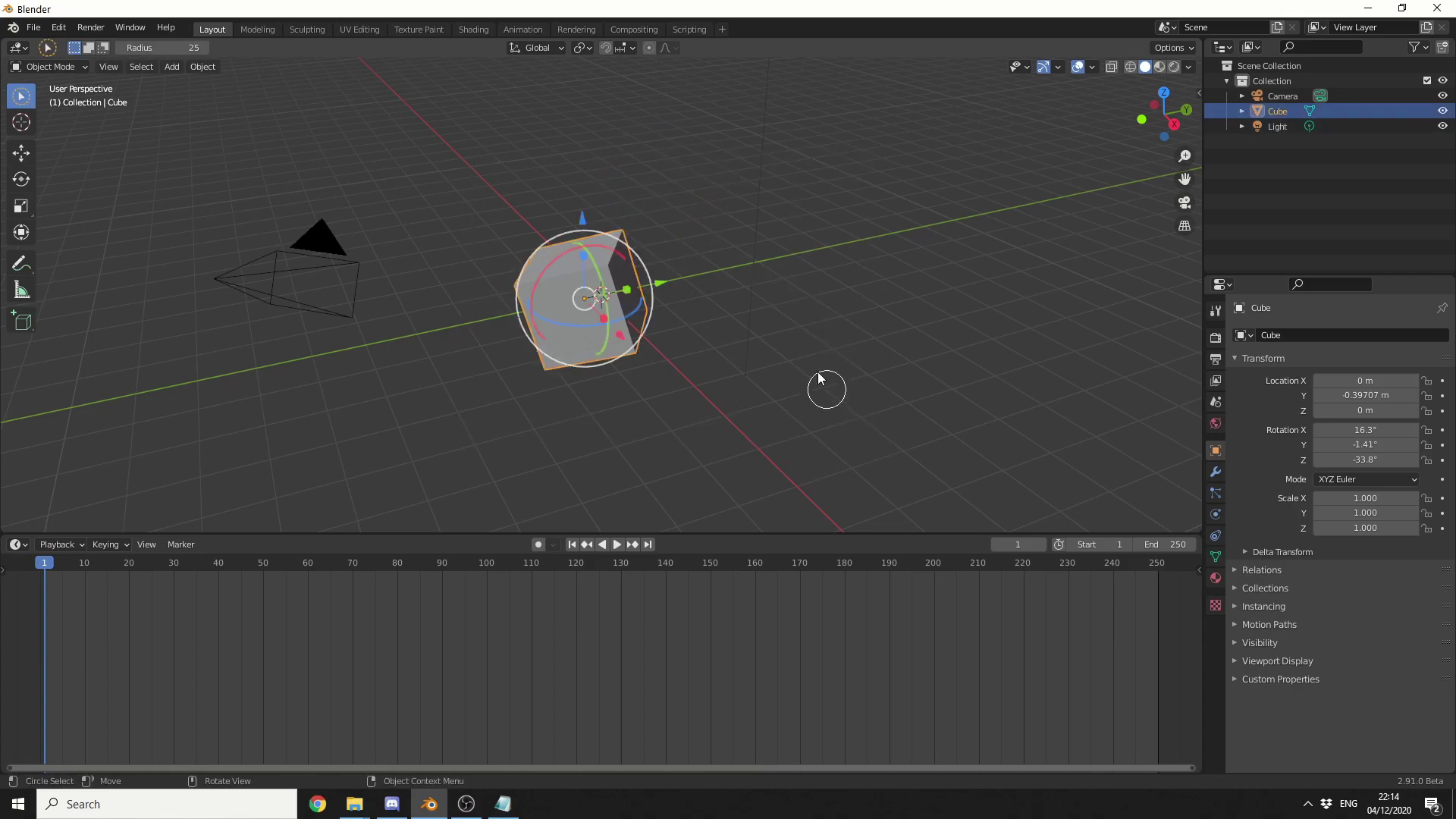
key(w)
mouse_move(849, 275)
mouse_down()
mouse_move(811, 387)
mouse_move(978, 326)
mouse_up()
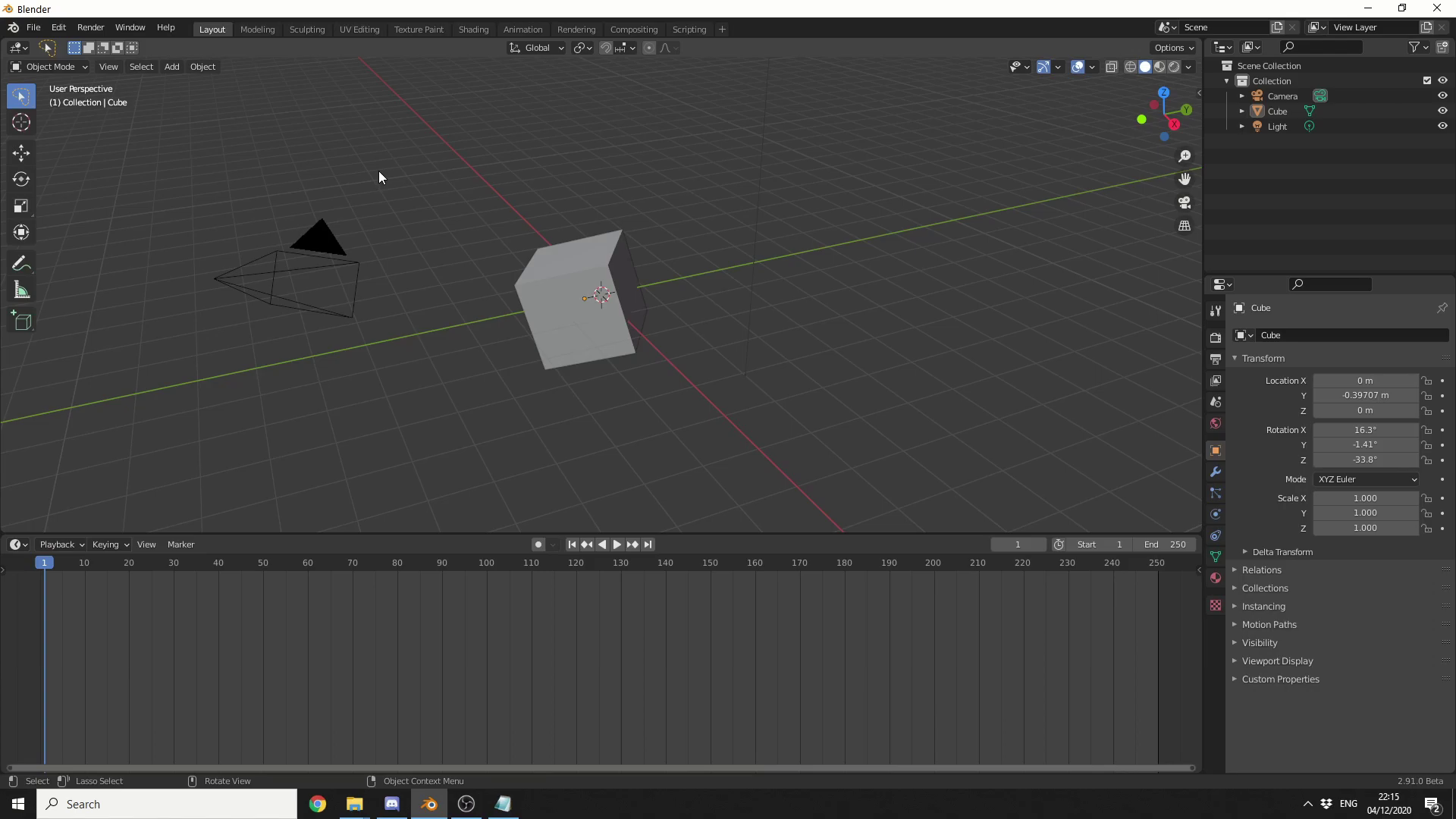
Toggle the 3D viewport into quad view and back to the single perspective view.
click(116, 70)
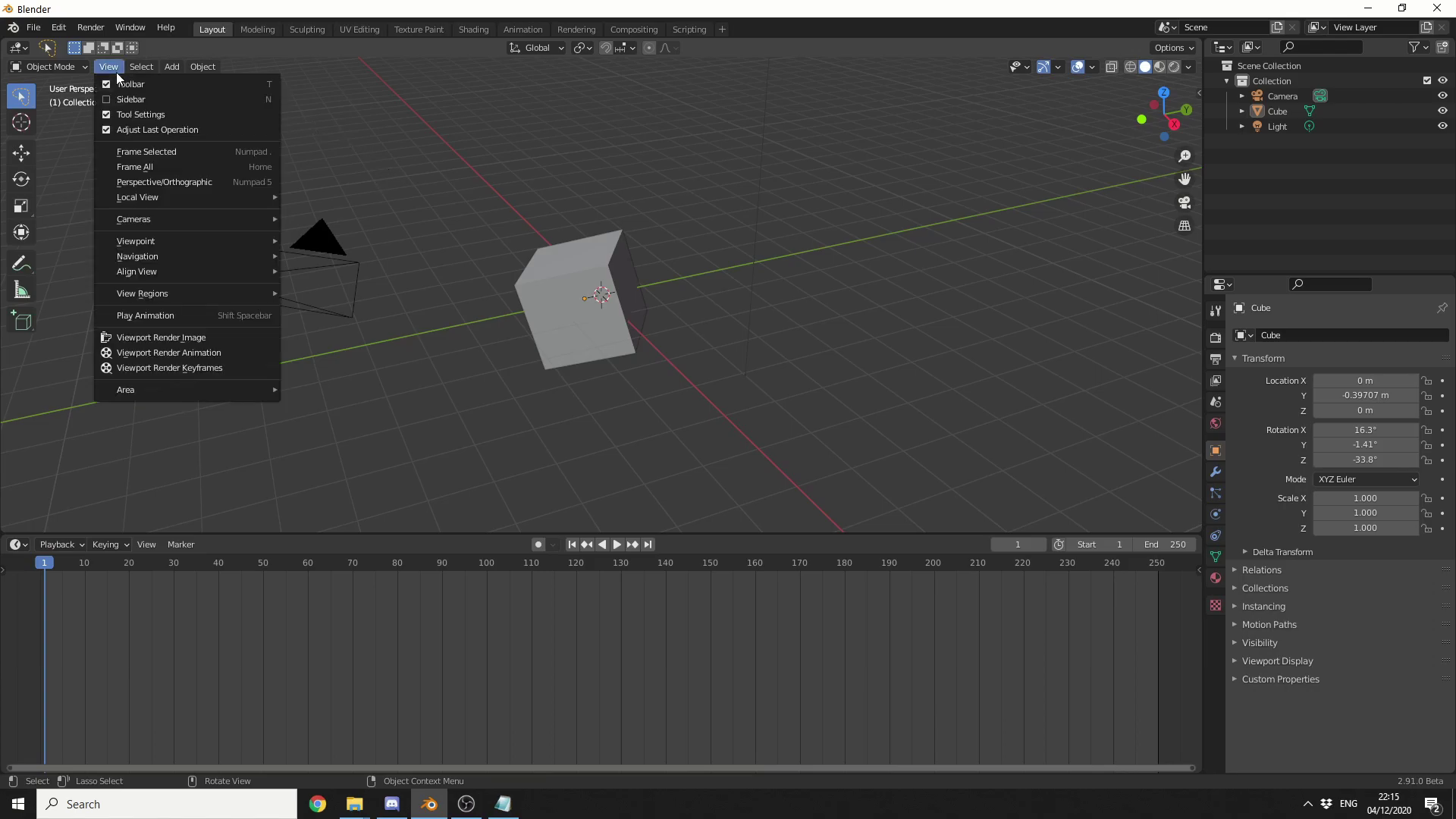
mouse_move(258, 390)
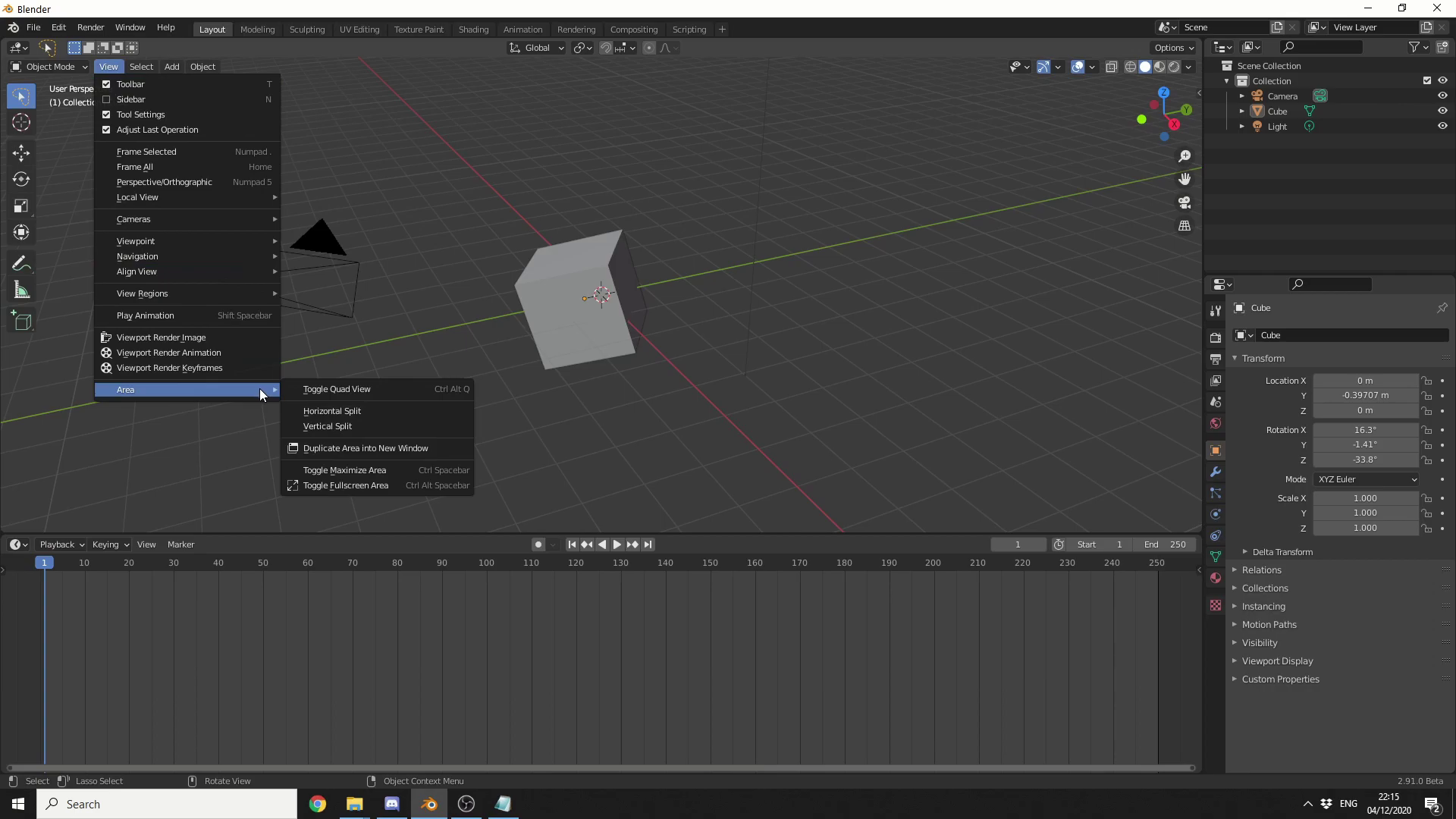
click(397, 395)
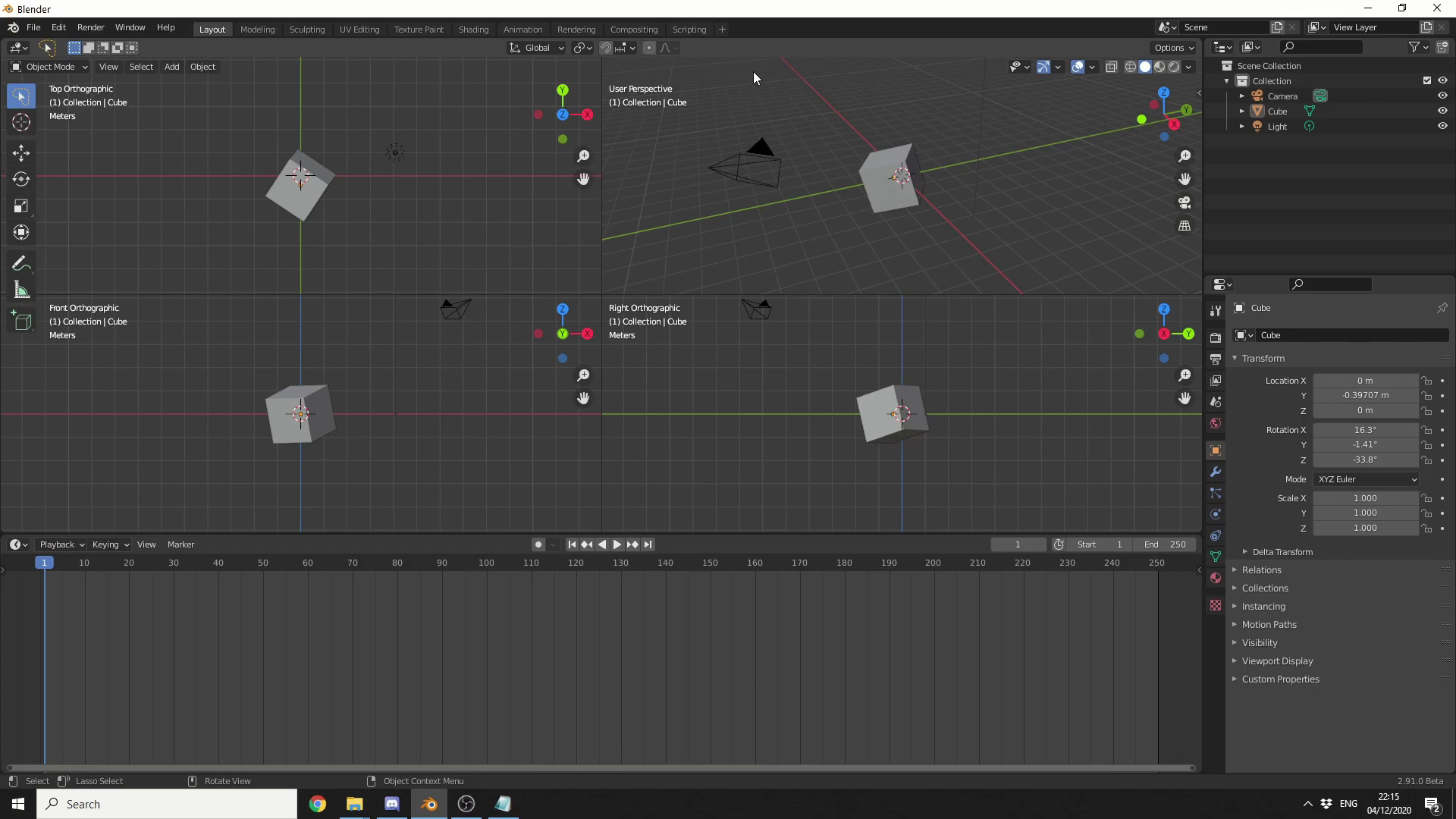
right_click(812, 49)
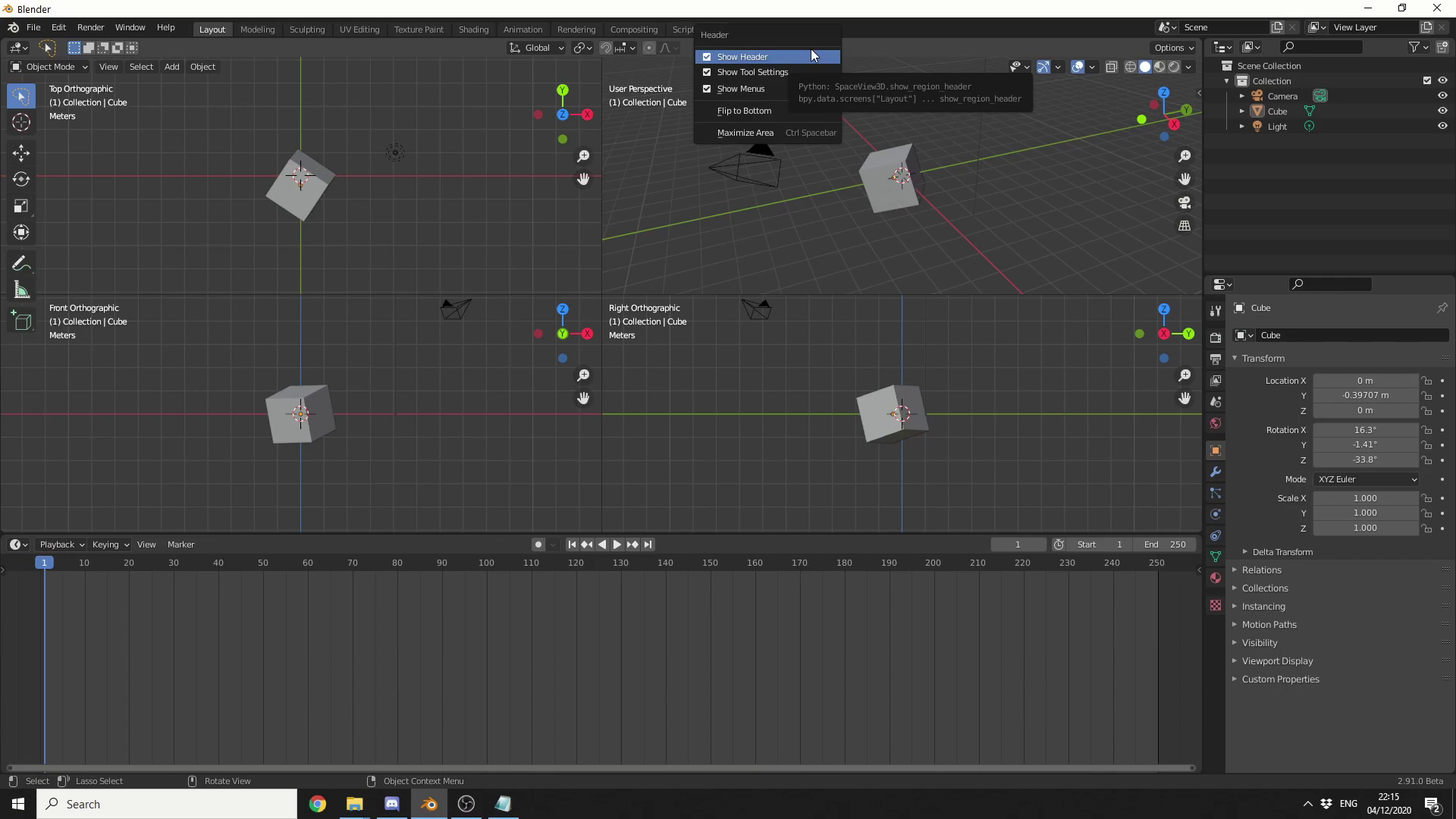
key(ctrl+alt+q)
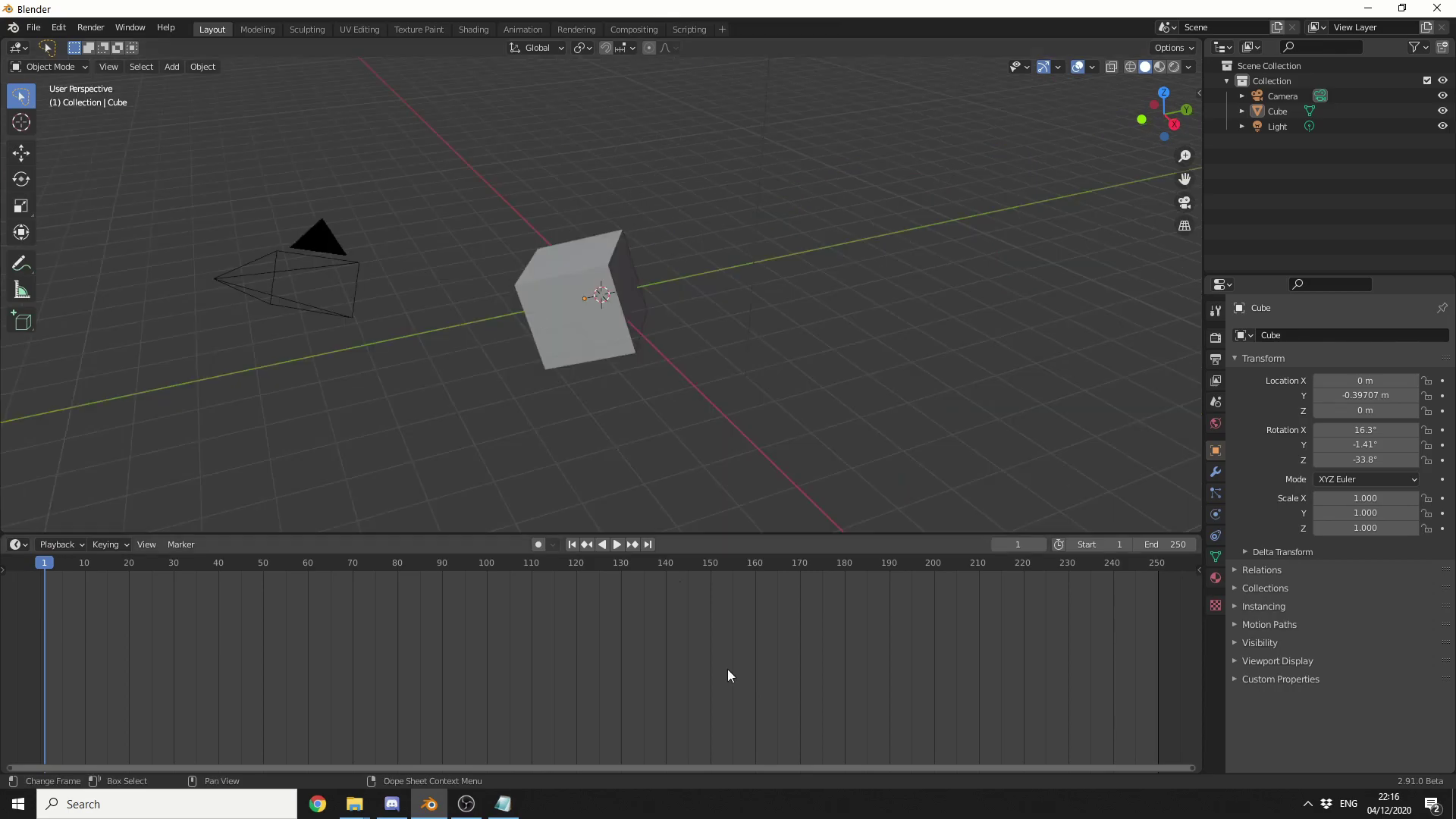
Hide the status bar and enable the Statistics overlay in the 3D viewport.
click(139, 30)
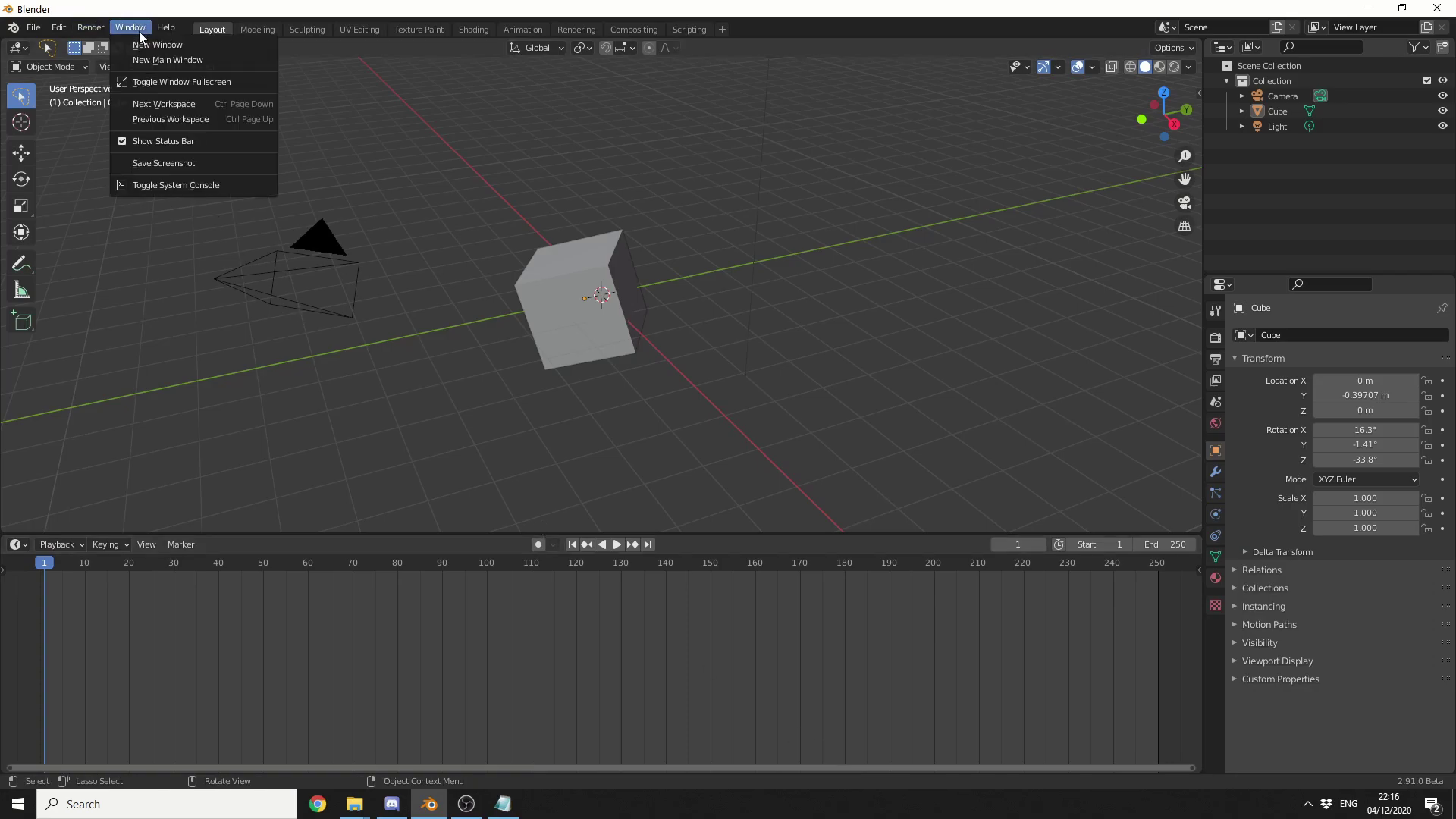
click(167, 142)
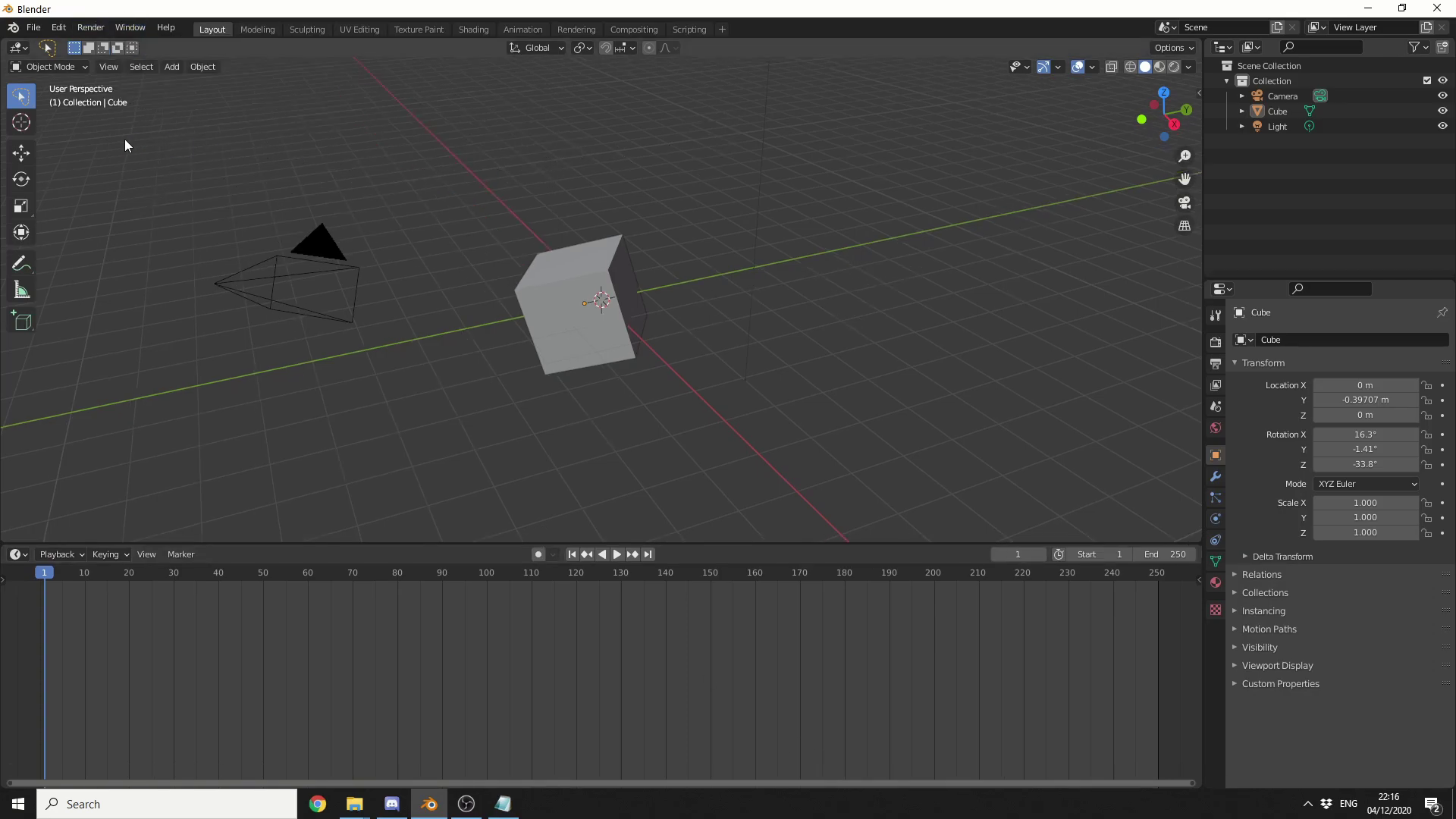
click(1092, 68)
click(1024, 190)
Duplicate the outliner area into a new window and set its display mode to Blender File.
right_click(1320, 154)
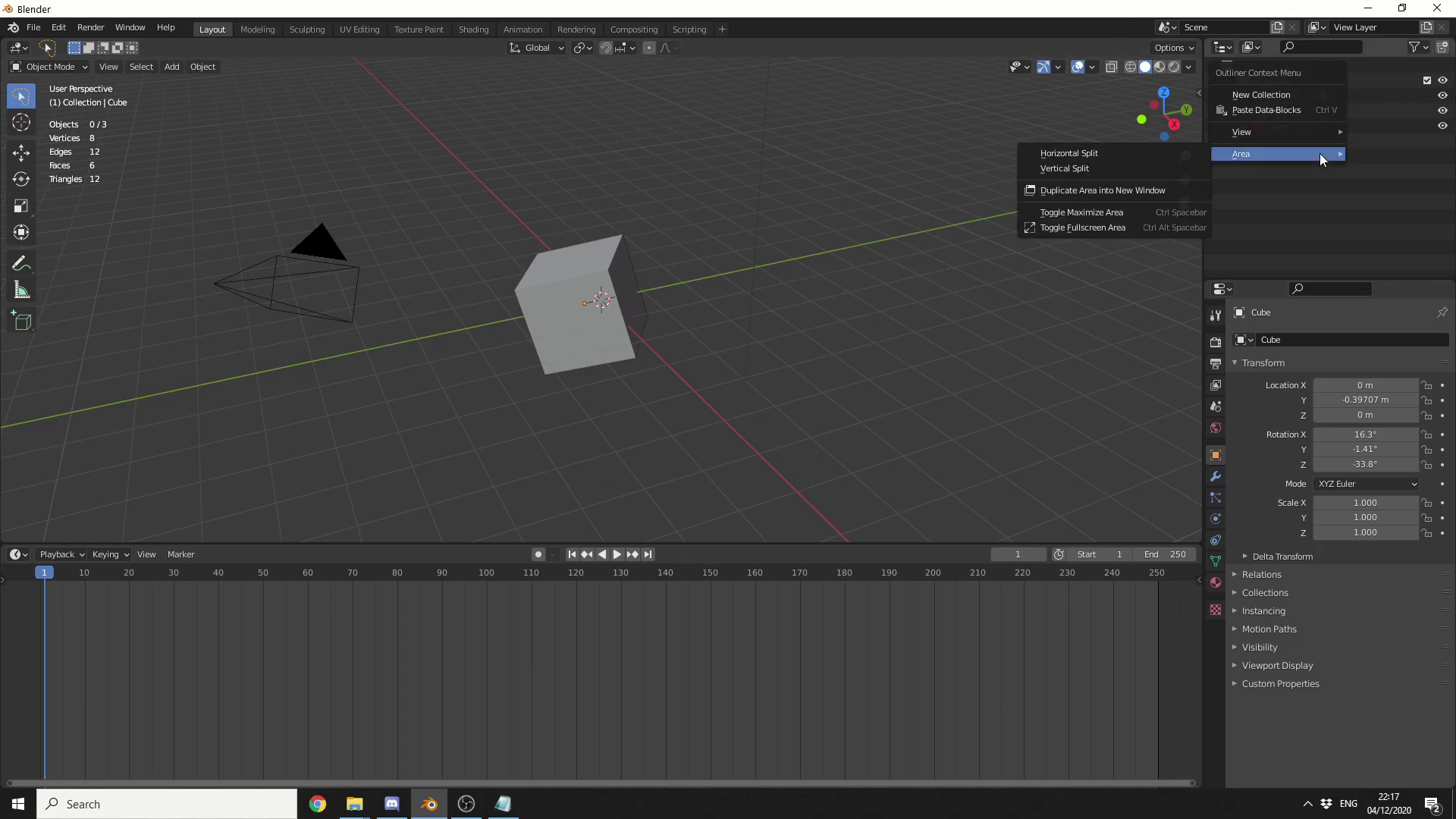
click(1139, 190)
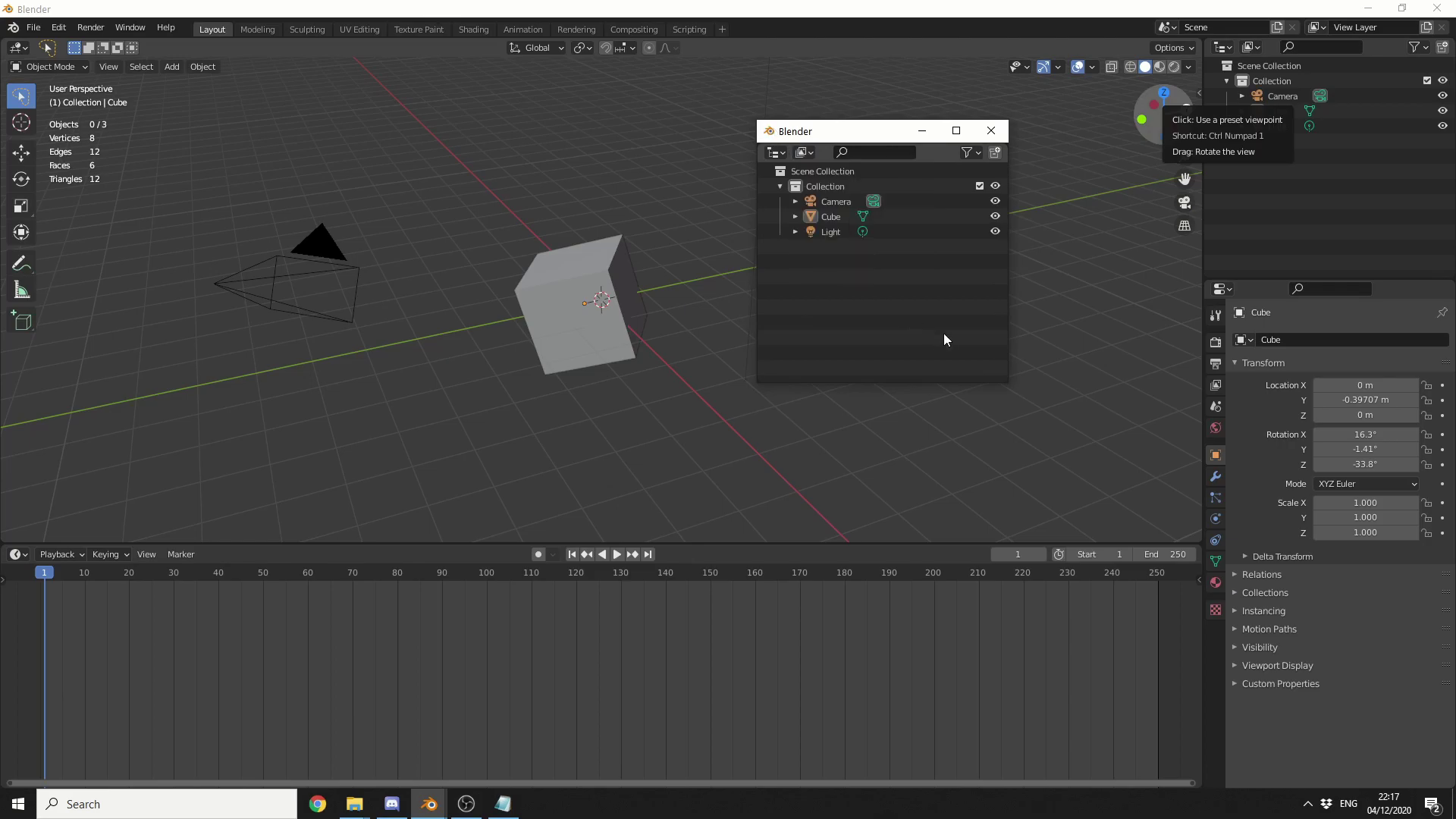
click(801, 152)
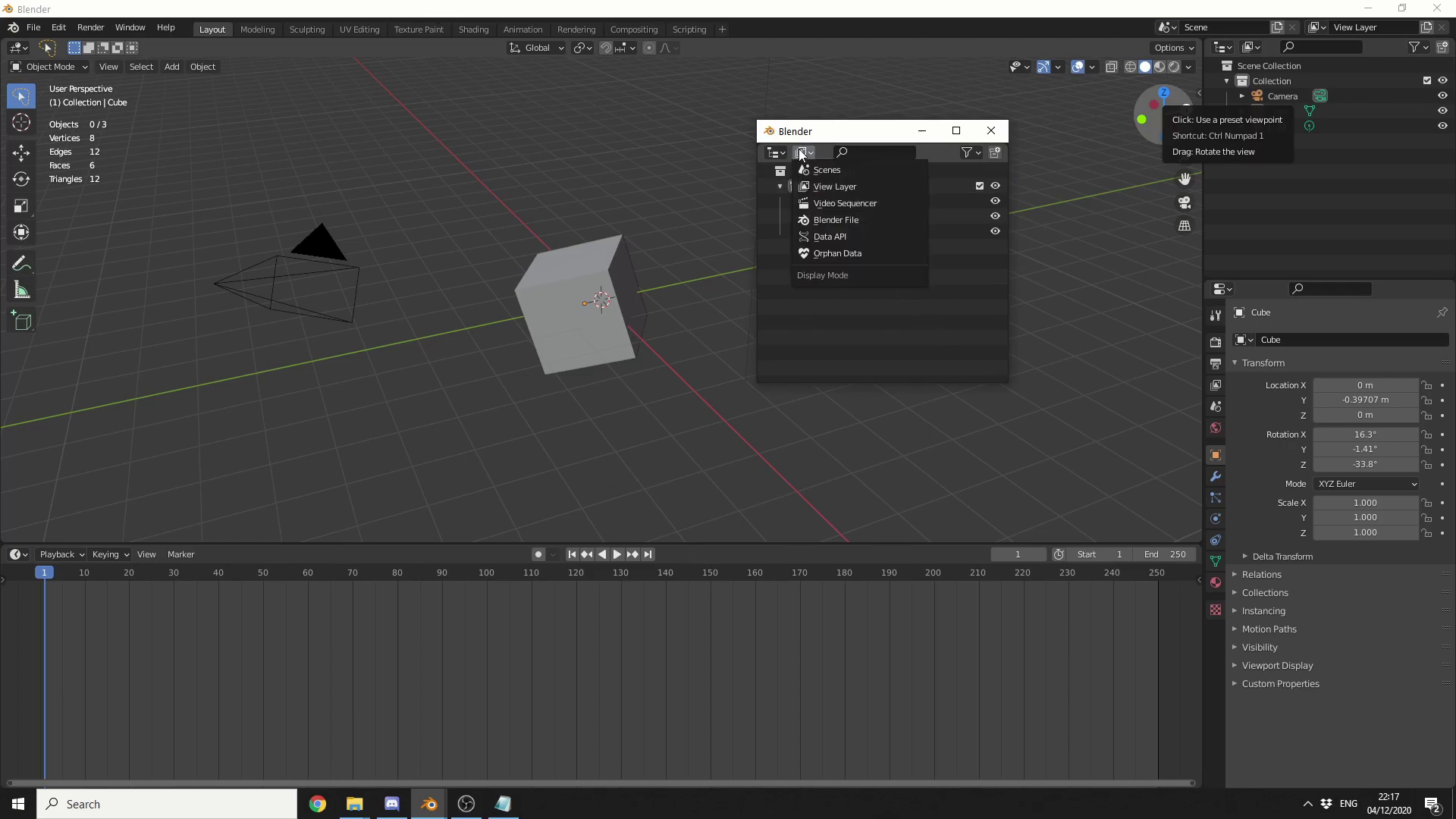
click(836, 220)
scroll(872, 243, down, 2)
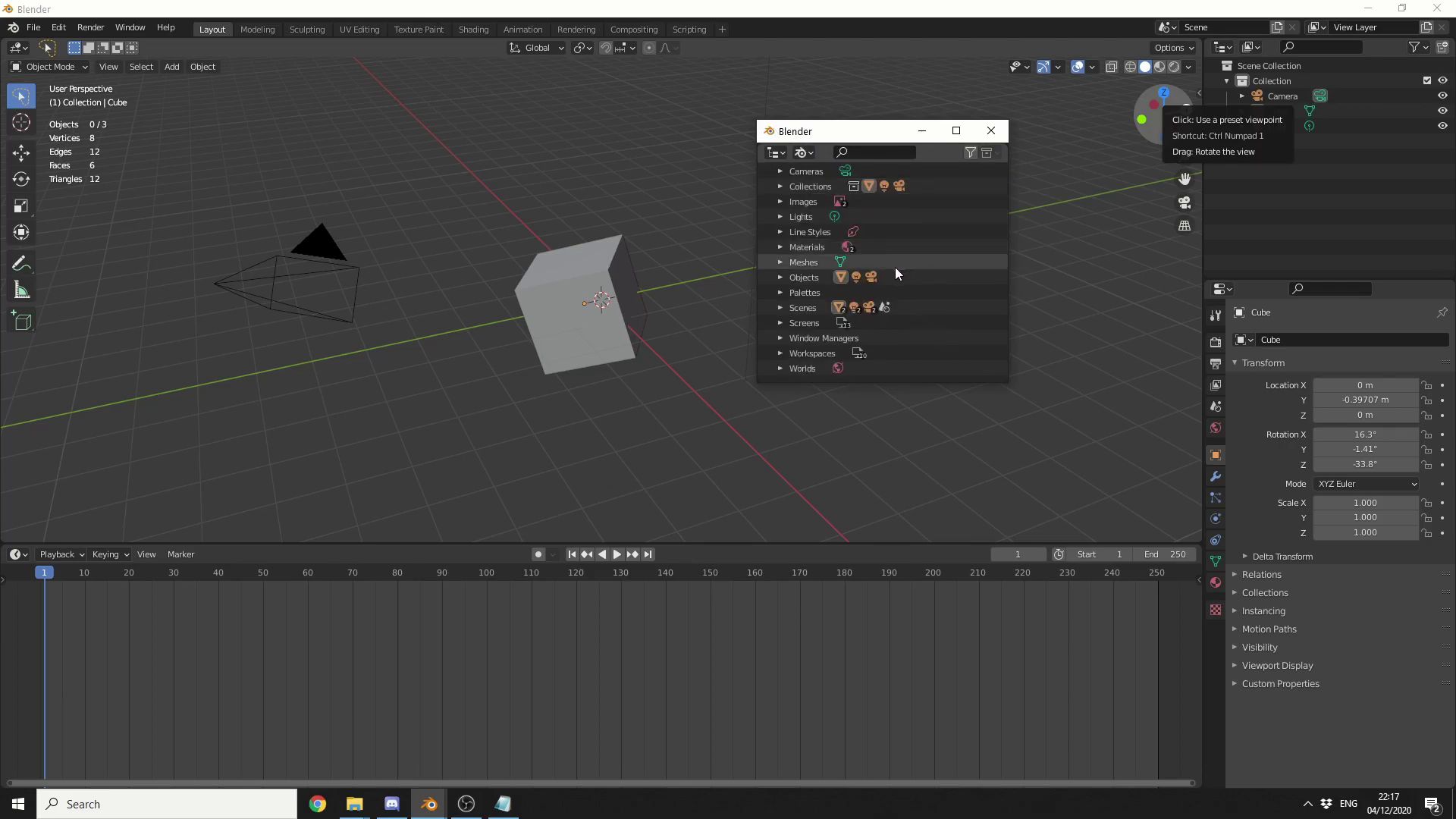